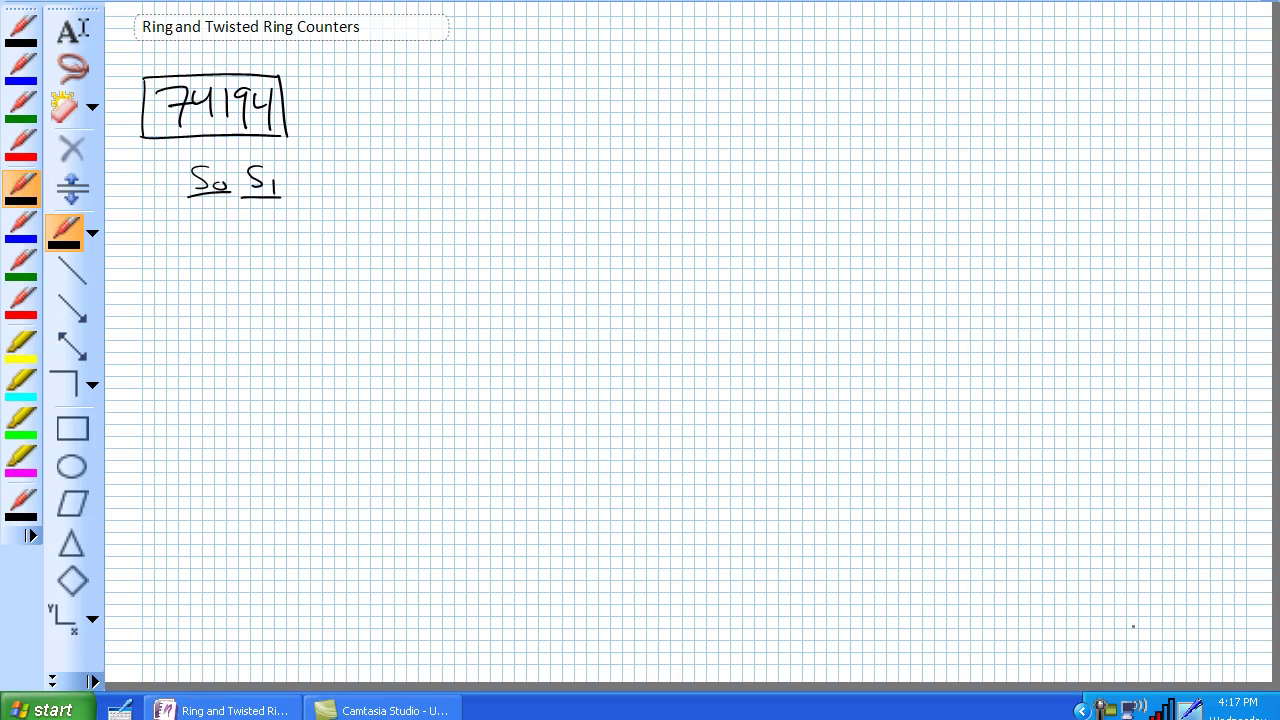
# - Write the heading SHIFT with an overlined LOAD beside it
pyautogui.moveTo(384, 70)
pyautogui.mouseDown()
pyautogui.moveTo(360, 92)
pyautogui.moveTo(380, 95)
pyautogui.mouseUp()
pyautogui.moveTo(380, 84); pyautogui.dragTo(394, 82)
pyautogui.moveTo(393, 72); pyautogui.dragTo(401, 96)
pyautogui.moveTo(410, 68)
pyautogui.mouseDown()
pyautogui.moveTo(410, 97)
pyautogui.moveTo(432, 72)
pyautogui.mouseUp()
pyautogui.moveTo(415, 84); pyautogui.dragTo(466, 76)
pyautogui.moveTo(452, 78)
pyautogui.mouseDown()
pyautogui.moveTo(451, 97)
pyautogui.moveTo(502, 86)
pyautogui.moveTo(518, 98)
pyautogui.mouseUp()
pyautogui.moveTo(533, 79); pyautogui.dragTo(558, 87)
pyautogui.moveTo(568, 70); pyautogui.dragTo(570, 100)
pyautogui.moveTo(502, 69); pyautogui.dragTo(590, 68)
# - Write RIGHT under SHIFT and an overlined LEFT under LOAD
pyautogui.moveTo(364, 120); pyautogui.dragTo(366, 148)
pyautogui.moveTo(365, 120)
pyautogui.mouseDown()
pyautogui.moveTo(380, 146)
pyautogui.moveTo(412, 134)
pyautogui.mouseUp()
pyautogui.moveTo(423, 118)
pyautogui.mouseDown()
pyautogui.moveTo(423, 142)
pyautogui.moveTo(436, 128)
pyautogui.mouseUp()
pyautogui.moveTo(436, 118)
pyautogui.mouseDown()
pyautogui.moveTo(436, 144)
pyautogui.moveTo(465, 120)
pyautogui.mouseUp()
pyautogui.moveTo(455, 122)
pyautogui.mouseDown()
pyautogui.moveTo(456, 146)
pyautogui.moveTo(531, 146)
pyautogui.mouseUp()
pyautogui.moveTo(531, 146); pyautogui.dragTo(546, 146)
pyautogui.moveTo(531, 135); pyautogui.dragTo(545, 123)
pyautogui.moveTo(556, 121)
pyautogui.mouseDown()
pyautogui.moveTo(556, 146)
pyautogui.moveTo(576, 118)
pyautogui.mouseUp()
pyautogui.moveTo(556, 132); pyautogui.dragTo(597, 124)
pyautogui.moveTo(584, 126); pyautogui.dragTo(584, 146)
pyautogui.moveTo(502, 118); pyautogui.dragTo(592, 116)
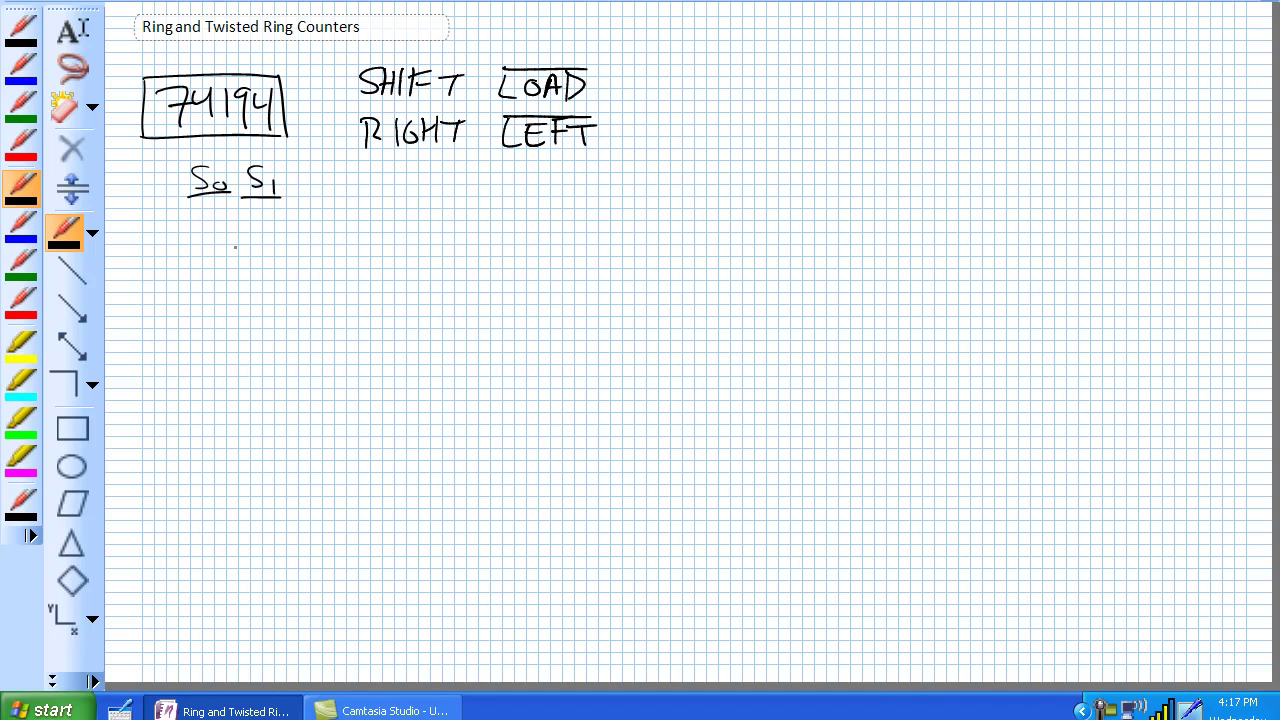
# - Add the first table row: 1 1 under S0 and S1, labelled LOAD
pyautogui.moveTo(210, 215)
pyautogui.mouseDown()
pyautogui.moveTo(212, 238)
pyautogui.moveTo(262, 238)
pyautogui.mouseUp()
pyautogui.moveTo(332, 208)
pyautogui.mouseDown()
pyautogui.moveTo(352, 230)
pyautogui.moveTo(363, 211)
pyautogui.moveTo(390, 232)
pyautogui.mouseUp()
pyautogui.moveTo(379, 223); pyautogui.dragTo(396, 234)
pyautogui.moveTo(396, 210); pyautogui.dragTo(397, 234)
# - Add the 1 0 row labelled RIGHT
pyautogui.moveTo(211, 267)
pyautogui.mouseDown()
pyautogui.moveTo(212, 291)
pyautogui.moveTo(261, 268)
pyautogui.mouseUp()
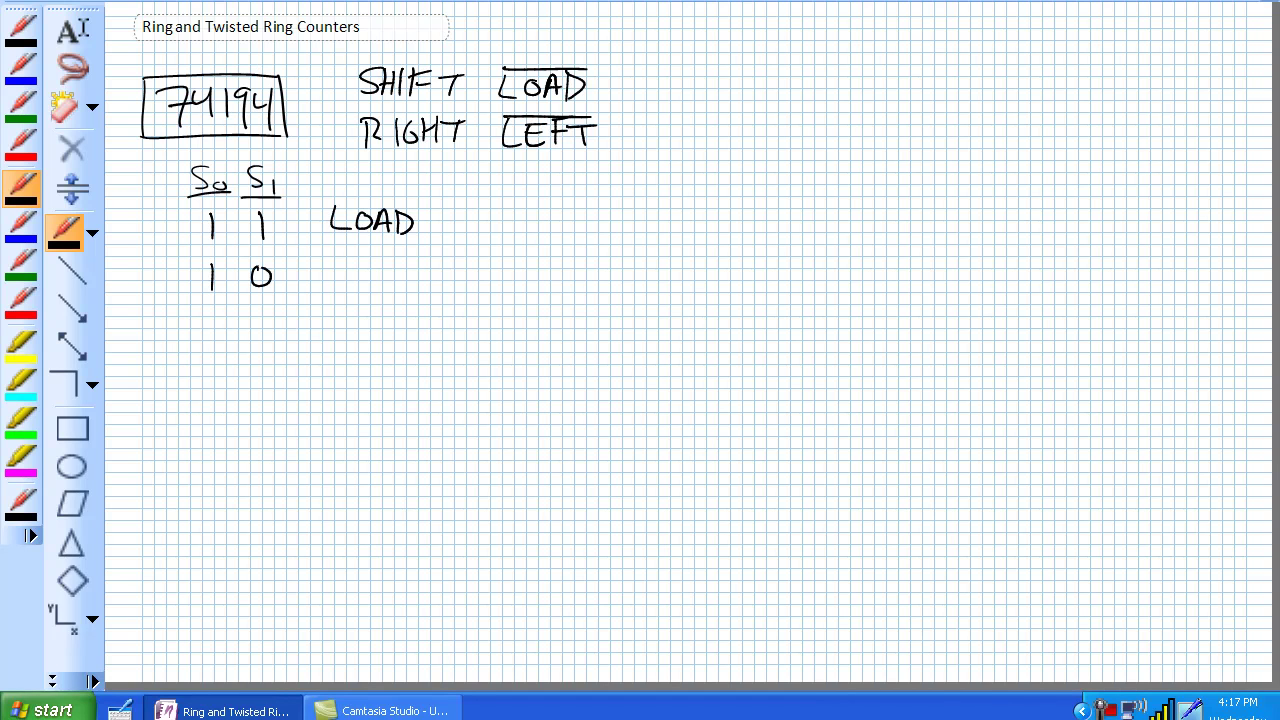
pyautogui.moveTo(336, 257); pyautogui.dragTo(336, 292)
pyautogui.moveTo(336, 260); pyautogui.dragTo(346, 272)
pyautogui.moveTo(358, 267); pyautogui.dragTo(358, 290)
pyautogui.moveTo(381, 263)
pyautogui.mouseDown()
pyautogui.moveTo(373, 288)
pyautogui.moveTo(385, 276)
pyautogui.moveTo(390, 290)
pyautogui.mouseUp()
pyautogui.moveTo(391, 276); pyautogui.dragTo(402, 276)
pyautogui.moveTo(402, 262)
pyautogui.mouseDown()
pyautogui.moveTo(402, 291)
pyautogui.moveTo(433, 262)
pyautogui.mouseUp()
pyautogui.moveTo(420, 264); pyautogui.dragTo(420, 291)
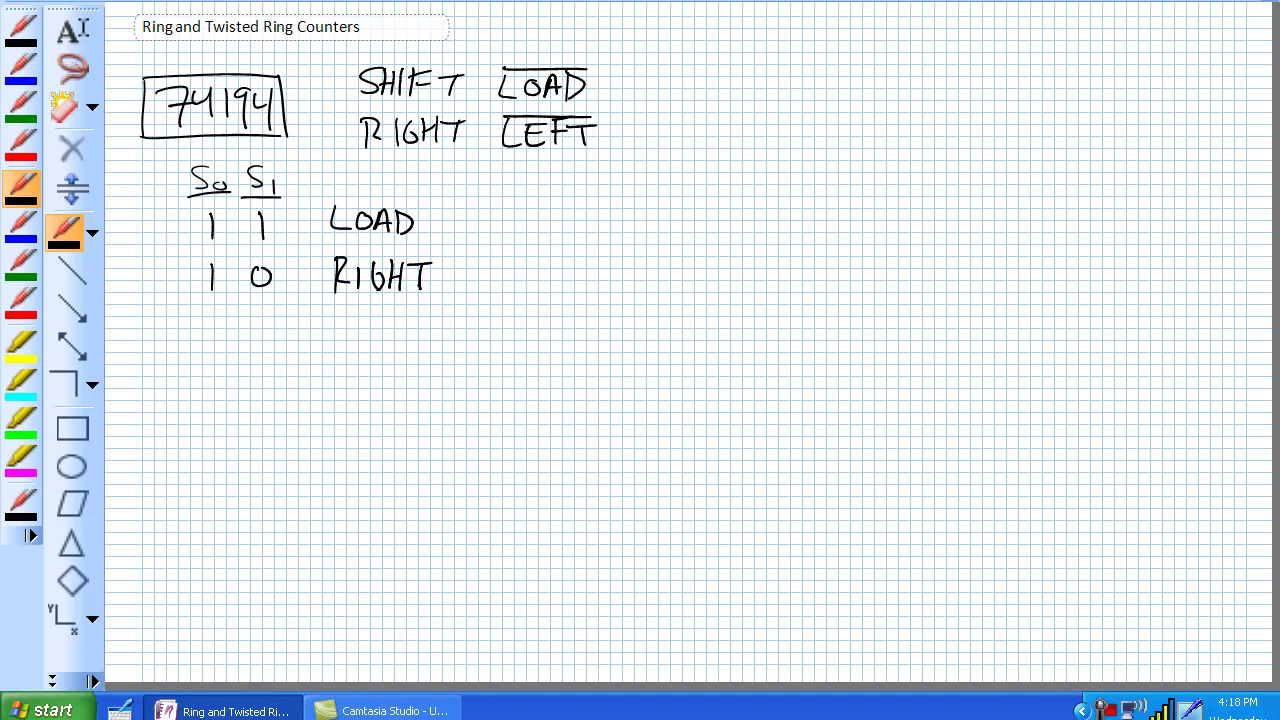
pyautogui.click(1111, 711)
pyautogui.click(1133, 604)
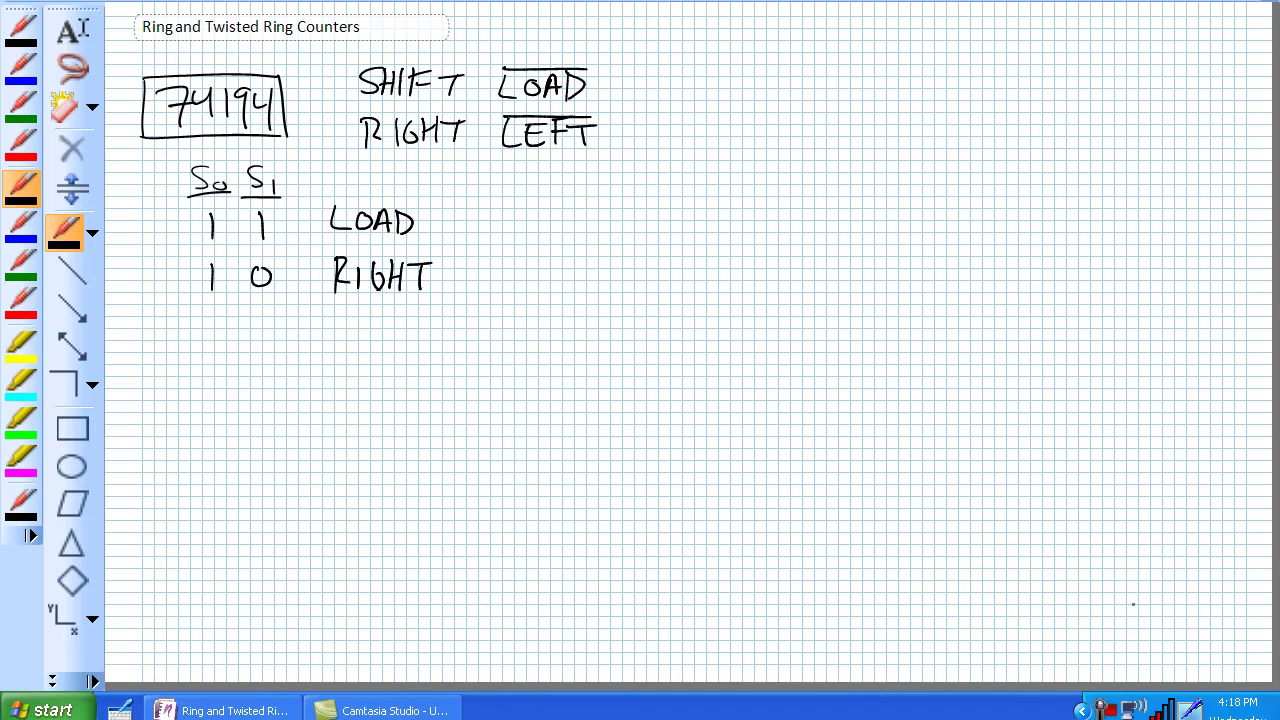
# - Add the 0 1 row labelled LEFT
pyautogui.moveTo(216, 312); pyautogui.dragTo(255, 338)
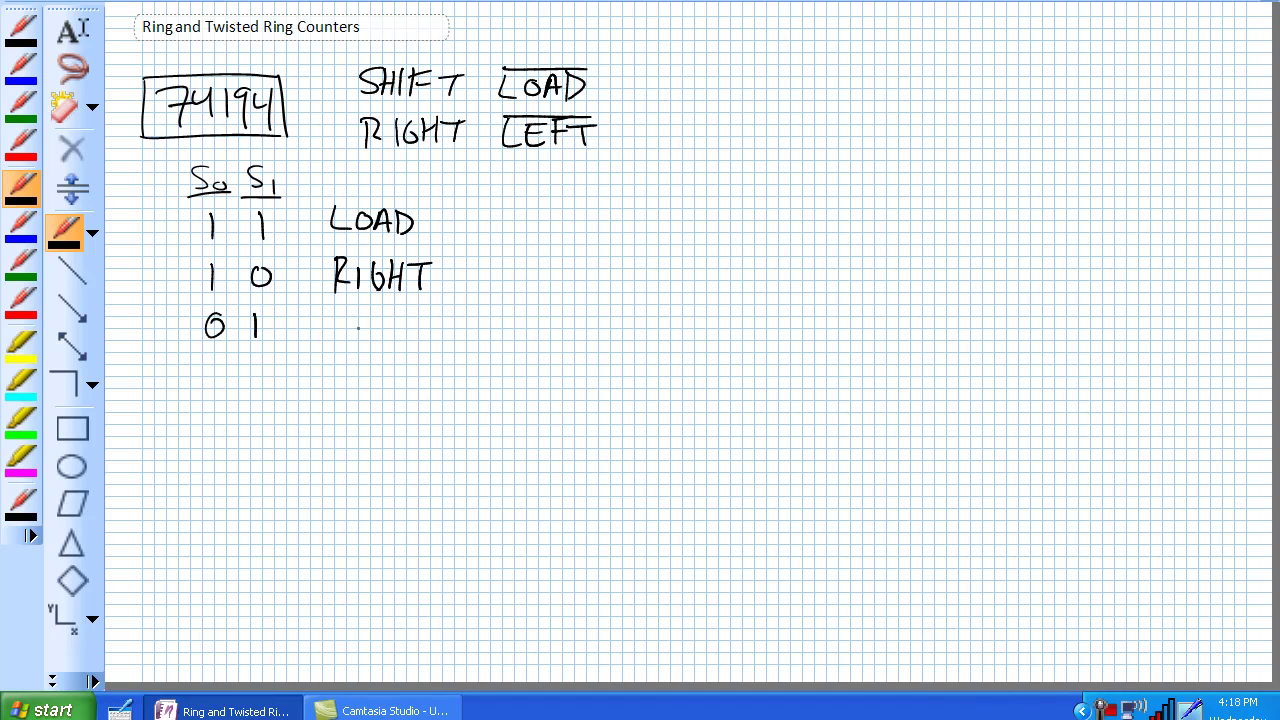
pyautogui.moveTo(336, 306); pyautogui.dragTo(360, 337)
pyautogui.moveTo(360, 337)
pyautogui.mouseDown()
pyautogui.moveTo(380, 337)
pyautogui.moveTo(380, 319)
pyautogui.mouseUp()
pyautogui.moveTo(360, 307); pyautogui.dragTo(392, 305)
pyautogui.moveTo(390, 318); pyautogui.dragTo(440, 316)
pyautogui.moveTo(432, 316); pyautogui.dragTo(432, 338)
# - Add the 0 0 INHIBIT row and draw a curved arrow from INHIBIT toward LOAD
pyautogui.moveTo(208, 373); pyautogui.dragTo(264, 352)
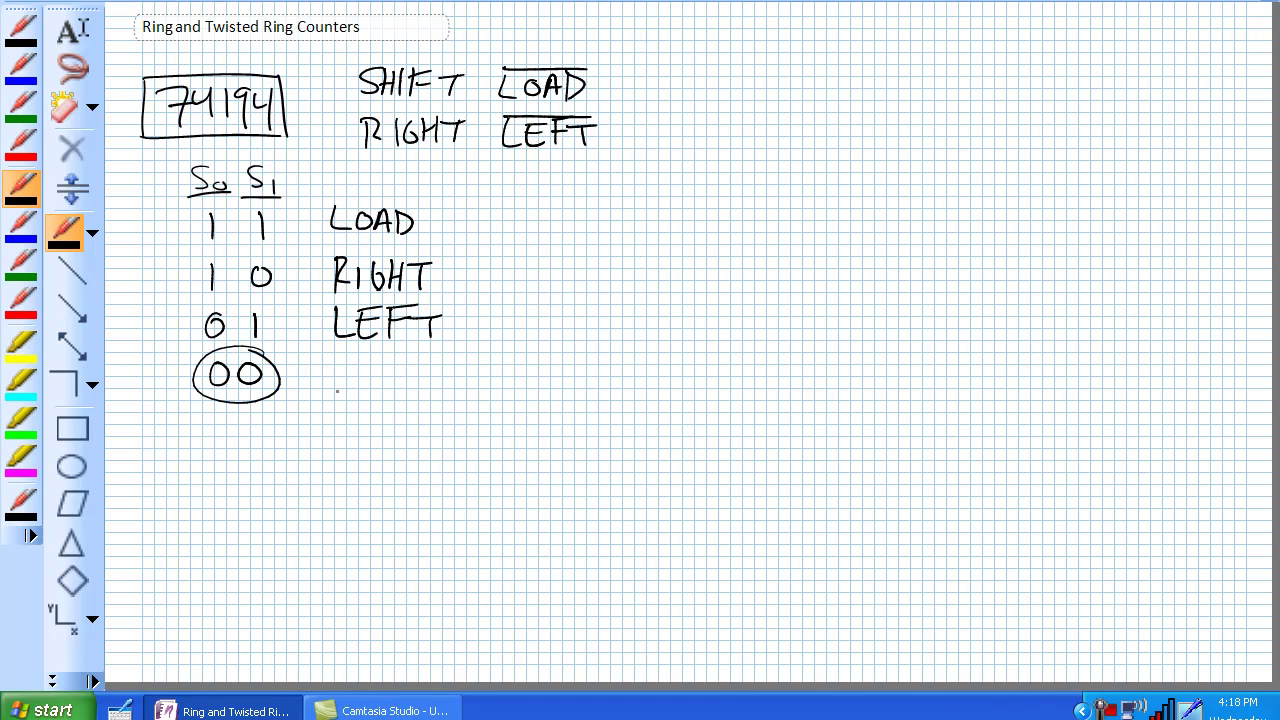
pyautogui.moveTo(327, 365); pyautogui.dragTo(357, 364)
pyautogui.moveTo(343, 365)
pyautogui.mouseDown()
pyautogui.moveTo(343, 388)
pyautogui.moveTo(362, 386)
pyautogui.moveTo(383, 360)
pyautogui.moveTo(391, 388)
pyautogui.mouseUp()
pyautogui.moveTo(385, 380); pyautogui.dragTo(428, 390)
pyautogui.moveTo(428, 366)
pyautogui.mouseDown()
pyautogui.moveTo(440, 390)
pyautogui.moveTo(490, 369)
pyautogui.mouseUp()
pyautogui.moveTo(474, 374); pyautogui.dragTo(474, 396)
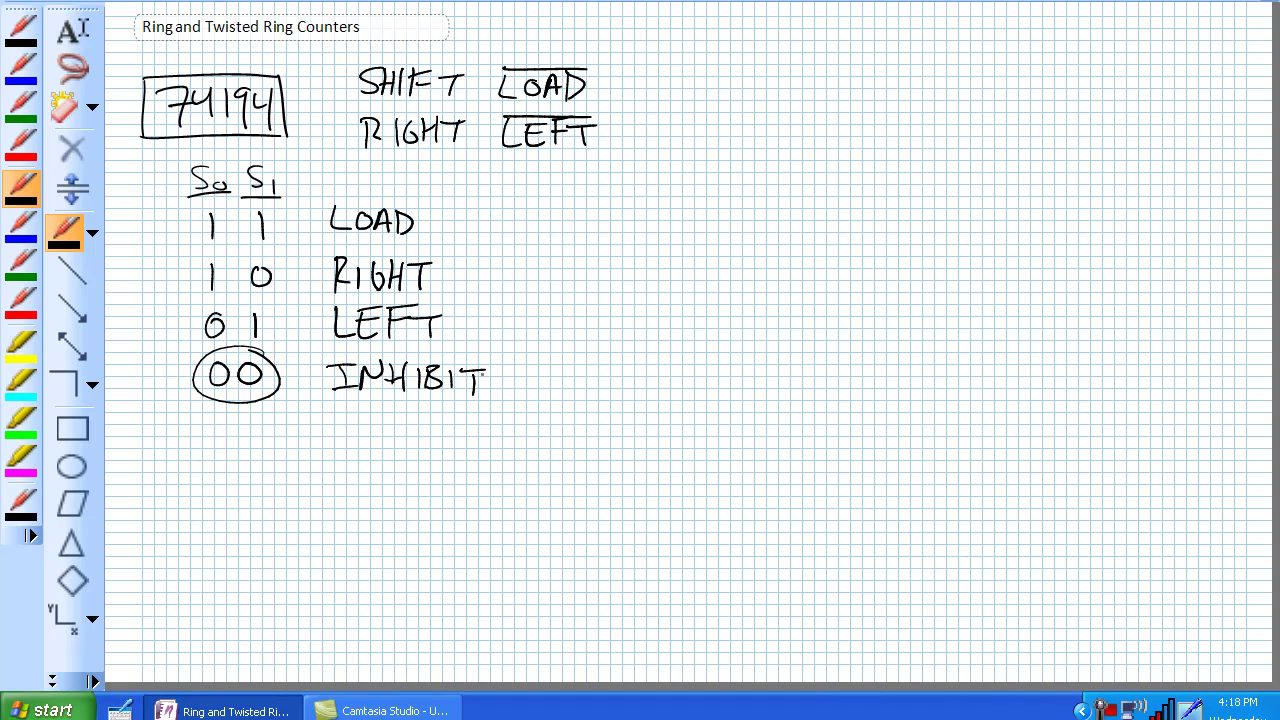
pyautogui.moveTo(535, 355)
pyautogui.mouseDown()
pyautogui.moveTo(526, 272)
pyautogui.moveTo(446, 226)
pyautogui.moveTo(480, 222)
pyautogui.mouseUp()
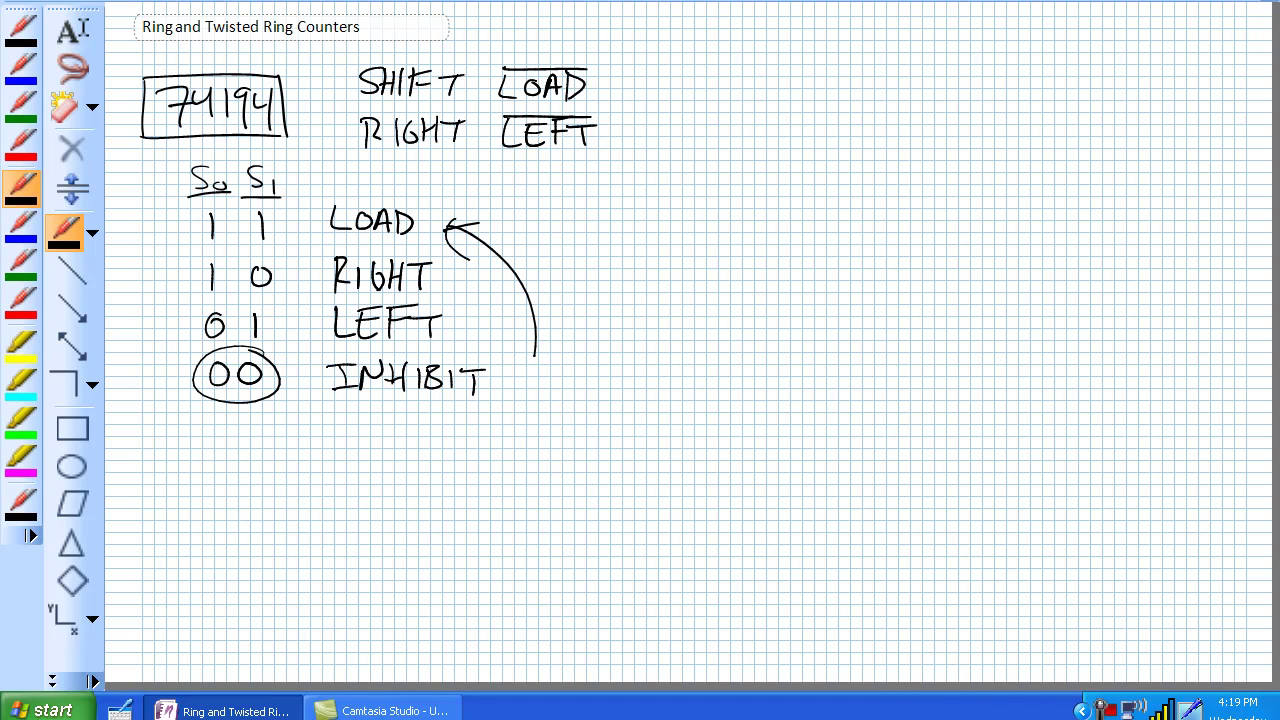
# - Draw three flip-flop boxes below the table, labelled D and Q
pyautogui.moveTo(309, 508)
pyautogui.mouseDown()
pyautogui.moveTo(304, 621)
pyautogui.moveTo(383, 630)
pyautogui.moveTo(304, 632)
pyautogui.mouseUp()
pyautogui.moveTo(316, 529)
pyautogui.mouseDown()
pyautogui.moveTo(319, 556)
pyautogui.moveTo(374, 542)
pyautogui.moveTo(376, 558)
pyautogui.mouseUp()
pyautogui.moveTo(465, 514)
pyautogui.mouseDown()
pyautogui.moveTo(464, 636)
pyautogui.moveTo(556, 629)
pyautogui.moveTo(470, 635)
pyautogui.mouseUp()
pyautogui.moveTo(482, 534); pyautogui.dragTo(483, 563)
pyautogui.moveTo(483, 534); pyautogui.dragTo(485, 565)
pyautogui.moveTo(546, 536)
pyautogui.mouseDown()
pyautogui.moveTo(528, 550)
pyautogui.moveTo(548, 558)
pyautogui.mouseUp()
pyautogui.moveTo(540, 553); pyautogui.dragTo(550, 567)
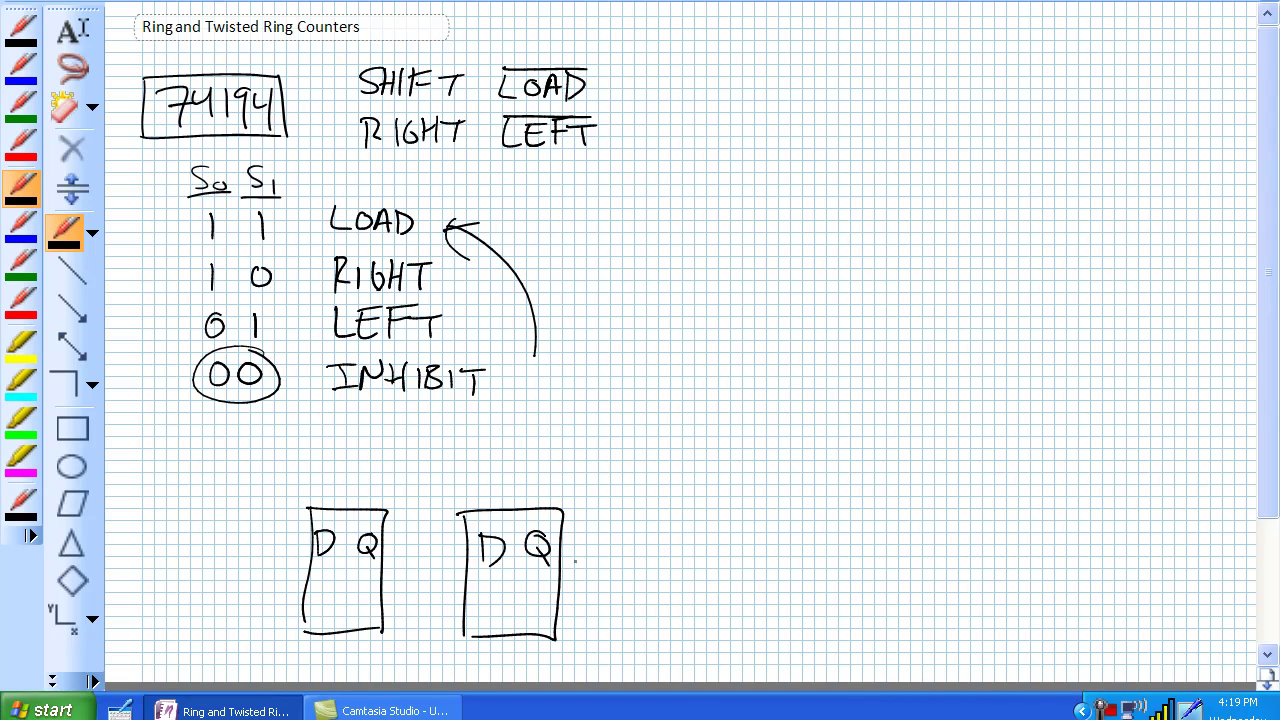
pyautogui.moveTo(636, 520)
pyautogui.mouseDown()
pyautogui.moveTo(632, 630)
pyautogui.moveTo(712, 517)
pyautogui.moveTo(716, 630)
pyautogui.mouseUp()
pyautogui.moveTo(716, 632); pyautogui.dragTo(627, 645)
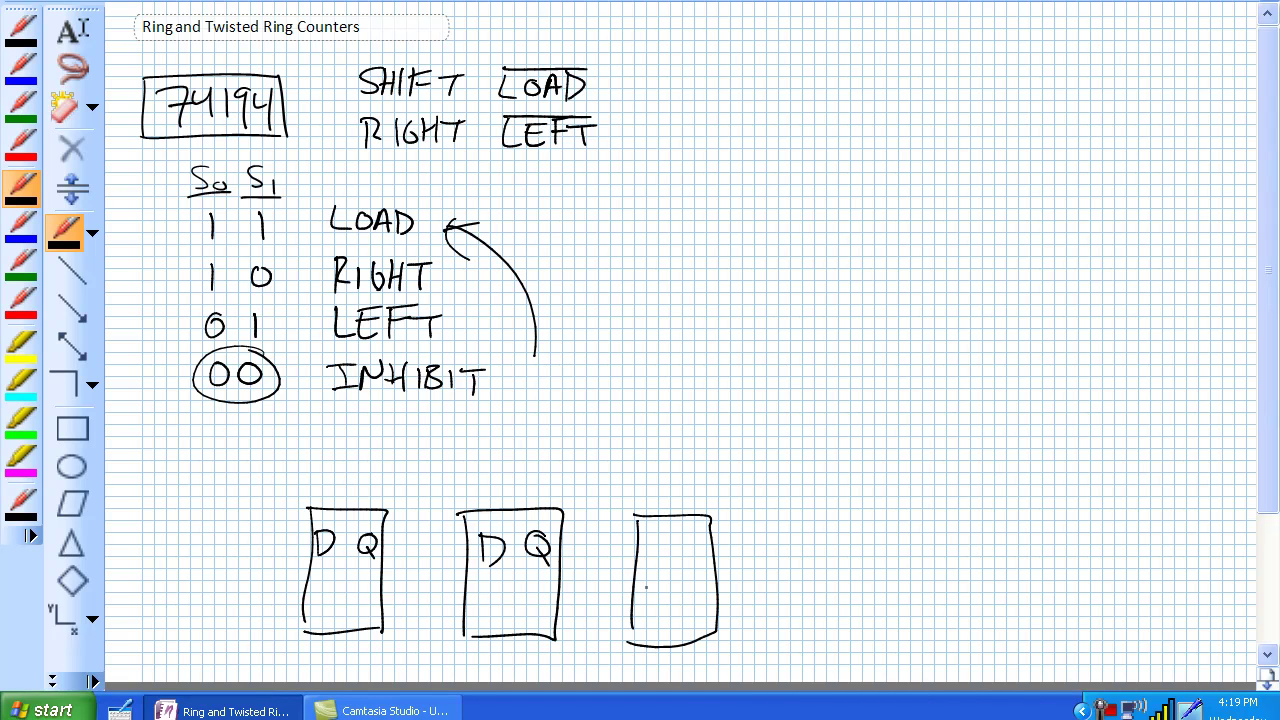
# - Add clock triangles, chain each Q to the next D, and wire feedback from the last Q
pyautogui.moveTo(634, 576); pyautogui.dragTo(633, 596)
pyautogui.moveTo(466, 578); pyautogui.dragTo(465, 598)
pyautogui.moveTo(304, 572)
pyautogui.mouseDown()
pyautogui.moveTo(328, 582)
pyautogui.moveTo(298, 595)
pyautogui.mouseUp()
pyautogui.moveTo(649, 534); pyautogui.dragTo(650, 564)
pyautogui.moveTo(650, 535)
pyautogui.mouseDown()
pyautogui.moveTo(650, 565)
pyautogui.moveTo(688, 536)
pyautogui.moveTo(699, 566)
pyautogui.mouseUp()
pyautogui.moveTo(253, 542); pyautogui.dragTo(476, 547)
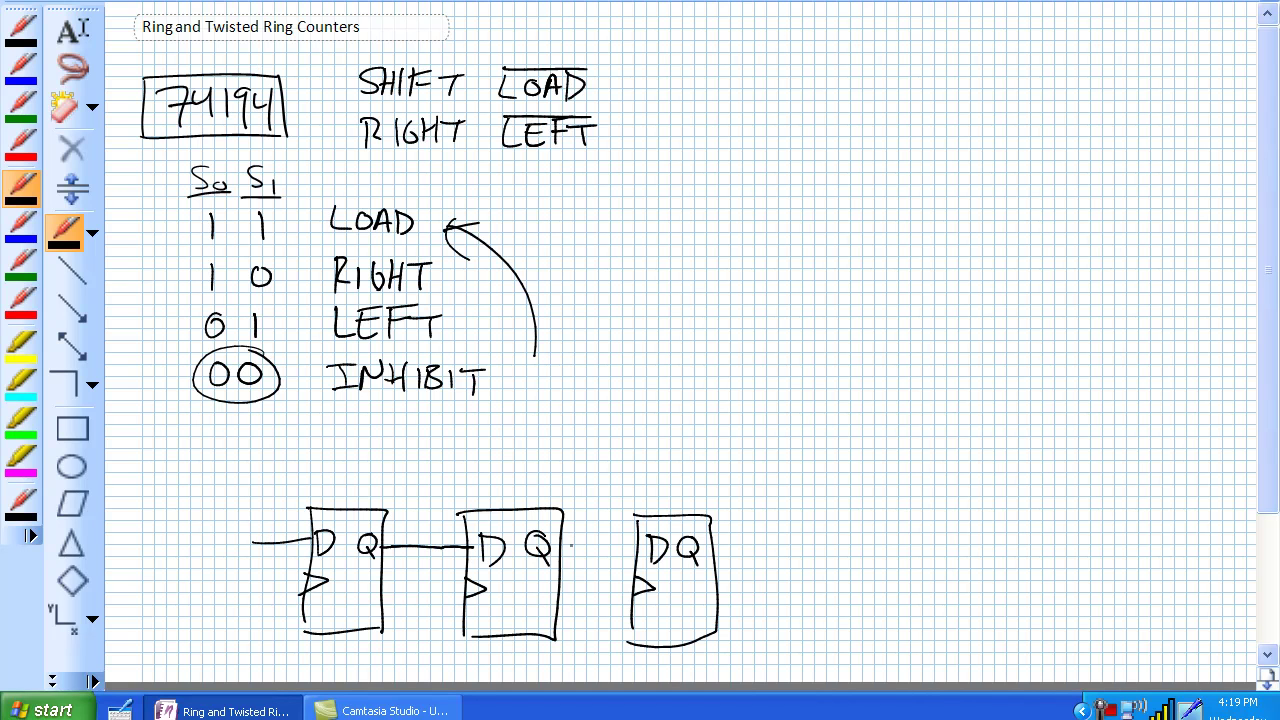
pyautogui.moveTo(562, 547); pyautogui.dragTo(632, 545)
pyautogui.moveTo(712, 546)
pyautogui.mouseDown()
pyautogui.moveTo(764, 546)
pyautogui.moveTo(756, 442)
pyautogui.moveTo(464, 420)
pyautogui.moveTo(264, 434)
pyautogui.moveTo(252, 545)
pyautogui.moveTo(265, 523)
pyautogui.mouseUp()
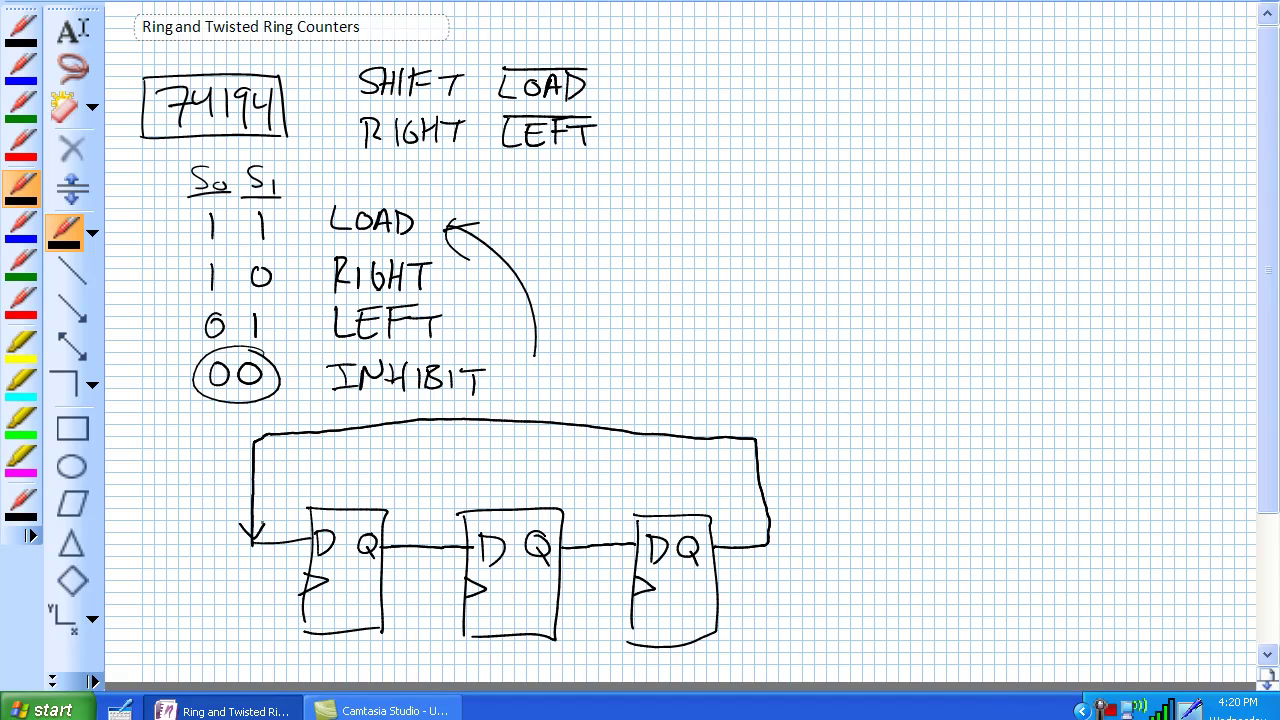
# - Run clock leads from each flip-flop to a shared clock line with three junction dots
pyautogui.scroll(-3, 680, 340)
pyautogui.moveTo(252, 446)
pyautogui.mouseDown()
pyautogui.moveTo(310, 449)
pyautogui.moveTo(262, 528)
pyautogui.mouseUp()
pyautogui.moveTo(466, 450)
pyautogui.mouseDown()
pyautogui.moveTo(422, 502)
pyautogui.moveTo(422, 545)
pyautogui.mouseUp()
pyautogui.moveTo(626, 450)
pyautogui.mouseDown()
pyautogui.moveTo(597, 525)
pyautogui.moveTo(470, 547)
pyautogui.moveTo(155, 530)
pyautogui.mouseUp()
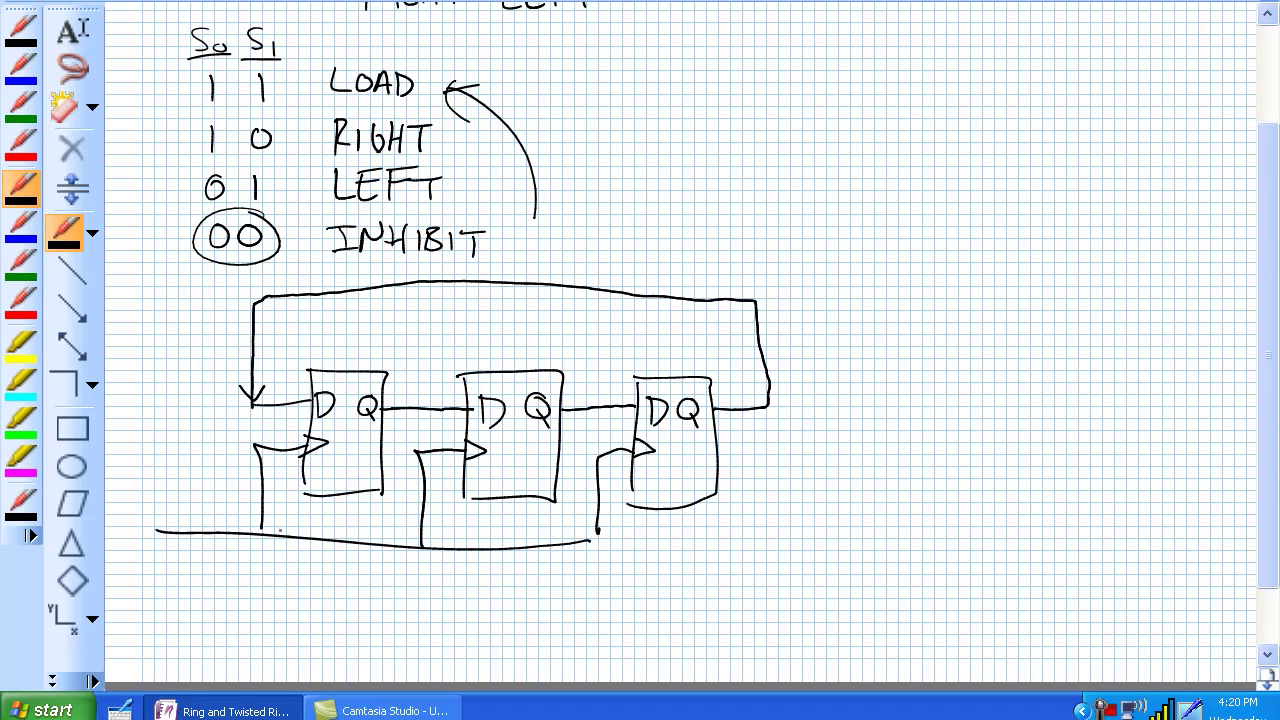
pyautogui.click(259, 534)
pyautogui.click(419, 548)
pyautogui.click(594, 538)
# - Add a PRE bubble on the first flip-flop with an input line at 0, marking its output 1
pyautogui.moveTo(348, 356); pyautogui.dragTo(347, 357)
pyautogui.moveTo(338, 334)
pyautogui.mouseDown()
pyautogui.moveTo(338, 352)
pyautogui.moveTo(350, 348)
pyautogui.moveTo(330, 354)
pyautogui.moveTo(362, 349)
pyautogui.moveTo(354, 328)
pyautogui.mouseUp()
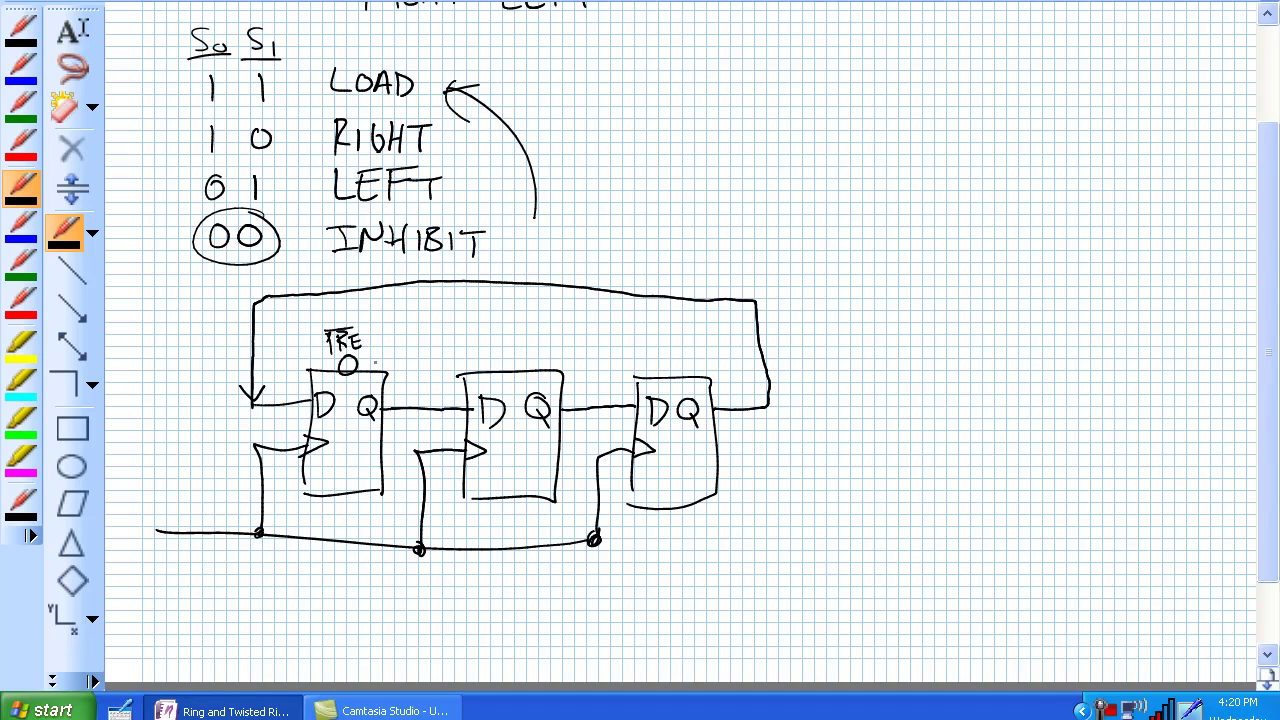
pyautogui.moveTo(214, 360); pyautogui.dragTo(340, 356)
pyautogui.moveTo(167, 345); pyautogui.dragTo(164, 350)
pyautogui.moveTo(409, 357)
pyautogui.mouseDown()
pyautogui.moveTo(409, 388)
pyautogui.moveTo(409, 358)
pyautogui.moveTo(423, 389)
pyautogui.mouseUp()
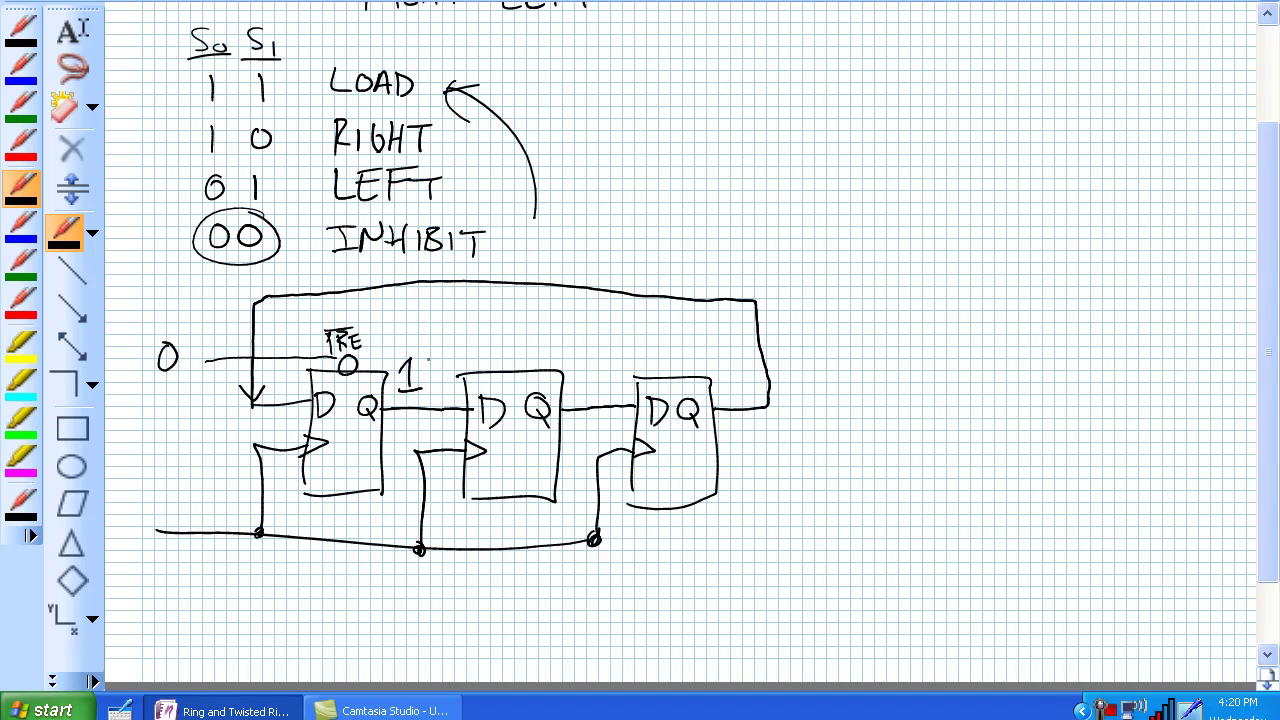
# - Sketch a circled 1 arcing to the second flip-flop, then erase it
pyautogui.moveTo(420, 350)
pyautogui.mouseDown()
pyautogui.moveTo(405, 403)
pyautogui.moveTo(428, 350)
pyautogui.moveTo(532, 357)
pyautogui.mouseUp()
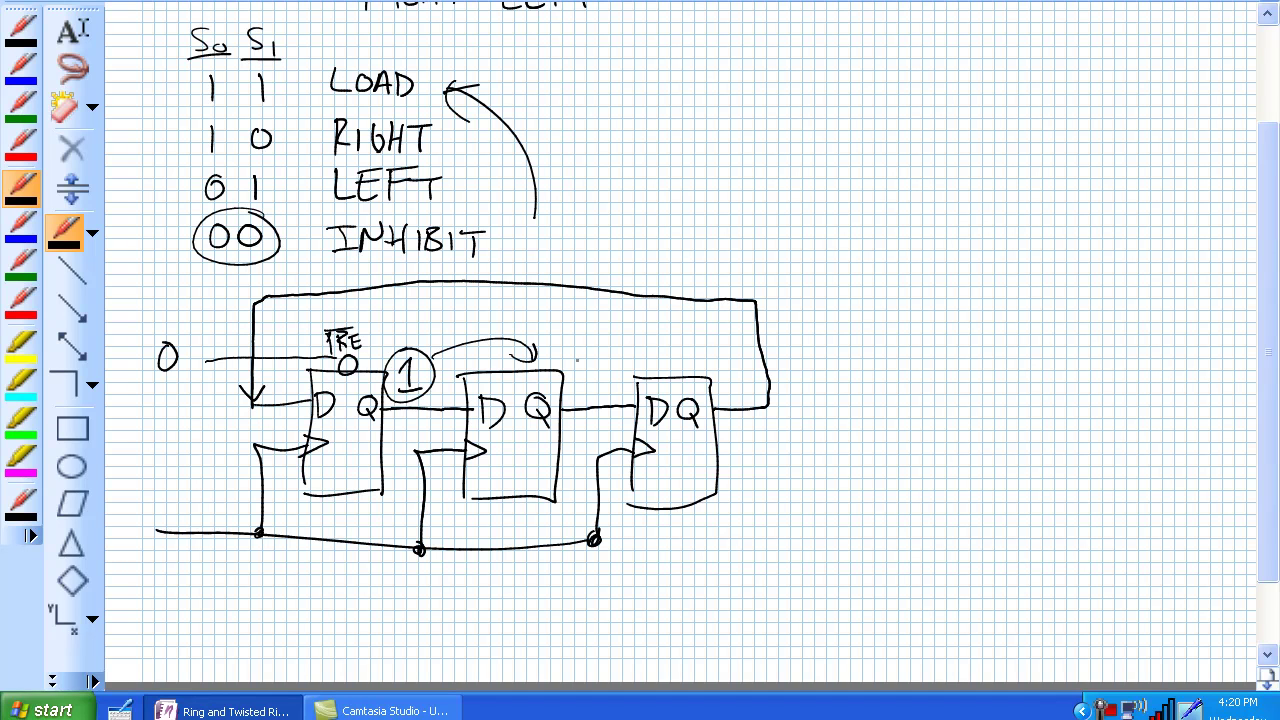
pyautogui.moveTo(587, 350)
pyautogui.mouseDown()
pyautogui.moveTo(588, 372)
pyautogui.moveTo(600, 348)
pyautogui.mouseUp()
pyautogui.moveTo(428, 370)
pyautogui.mouseDown()
pyautogui.moveTo(446, 378)
pyautogui.moveTo(405, 389)
pyautogui.mouseUp()
pyautogui.moveTo(586, 357)
pyautogui.mouseDown()
pyautogui.moveTo(600, 363)
pyautogui.moveTo(591, 384)
pyautogui.mouseUp()
# - Rework the stage output values to read 1, 0, 0
pyautogui.moveTo(420, 352); pyautogui.dragTo(418, 354)
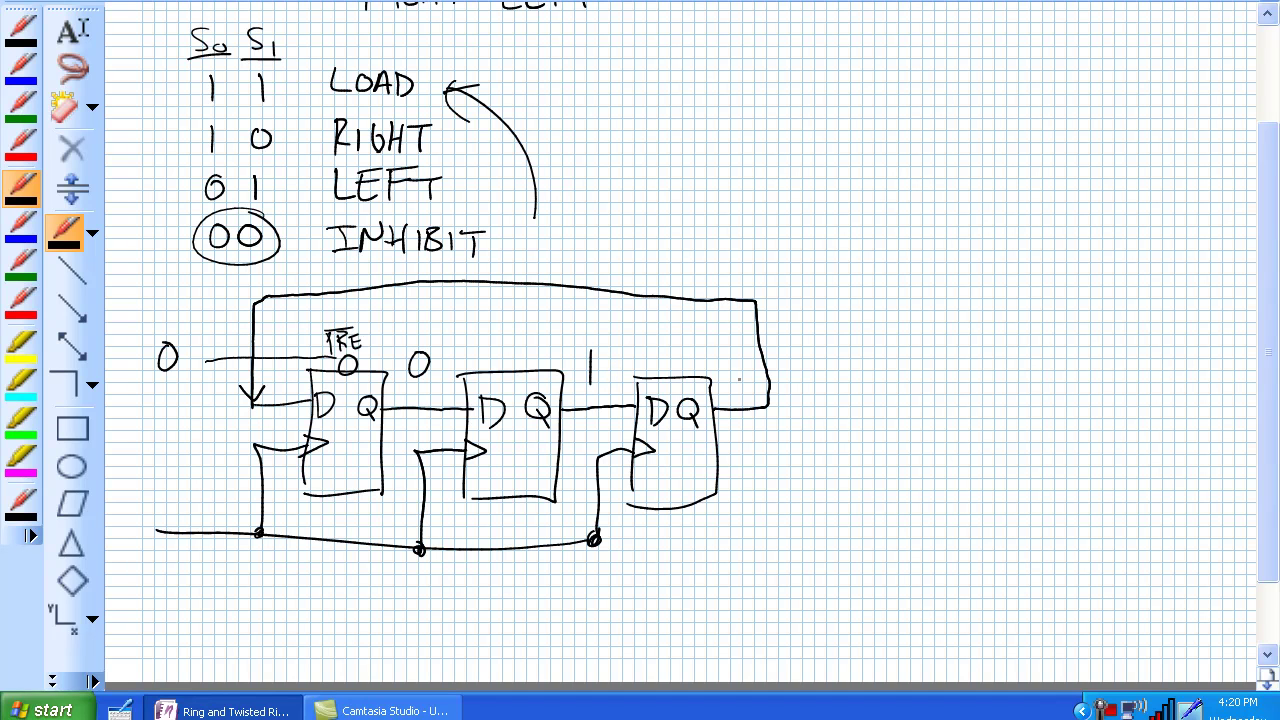
pyautogui.moveTo(741, 363); pyautogui.dragTo(744, 364)
pyautogui.moveTo(422, 360); pyautogui.dragTo(432, 366)
pyautogui.moveTo(590, 352); pyautogui.dragTo(598, 380)
pyautogui.moveTo(726, 362); pyautogui.dragTo(749, 372)
pyautogui.moveTo(403, 344); pyautogui.dragTo(403, 374)
pyautogui.moveTo(577, 346); pyautogui.dragTo(580, 347)
pyautogui.moveTo(745, 352); pyautogui.dragTo(747, 354)
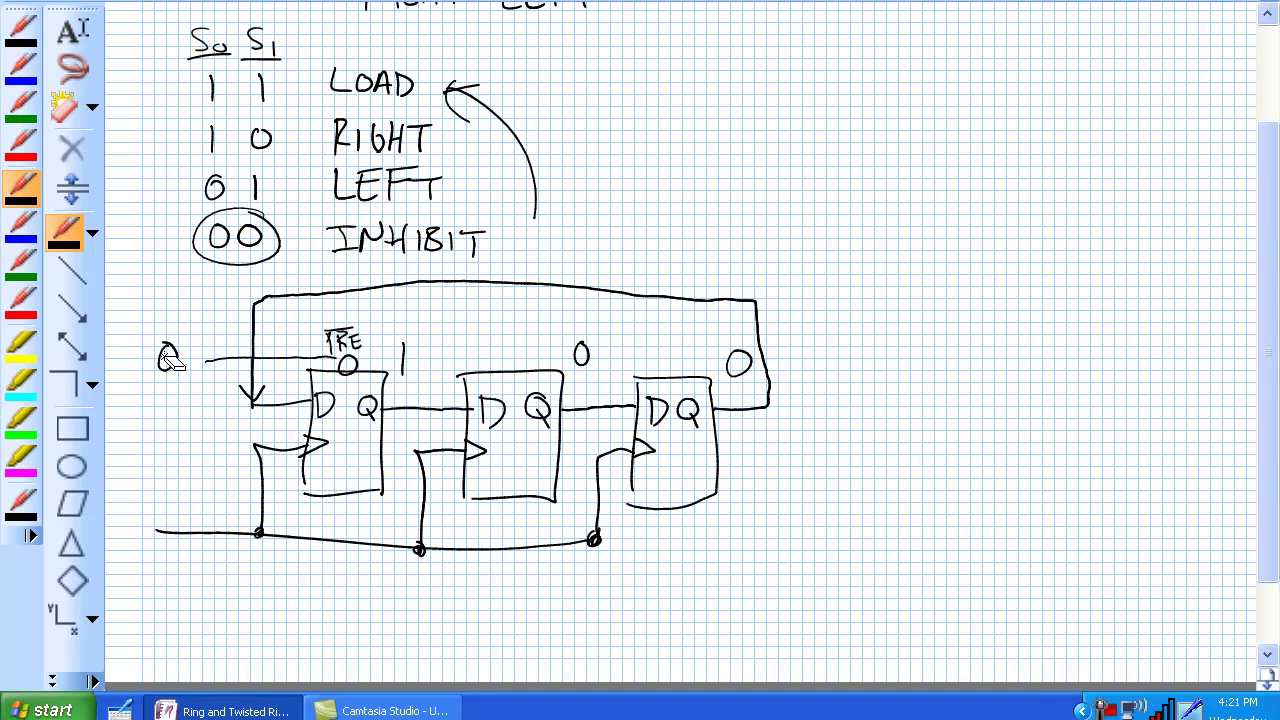
# - Erase the PRE input's 0 and its line, and revise the output values
pyautogui.moveTo(168, 358); pyautogui.dragTo(180, 358)
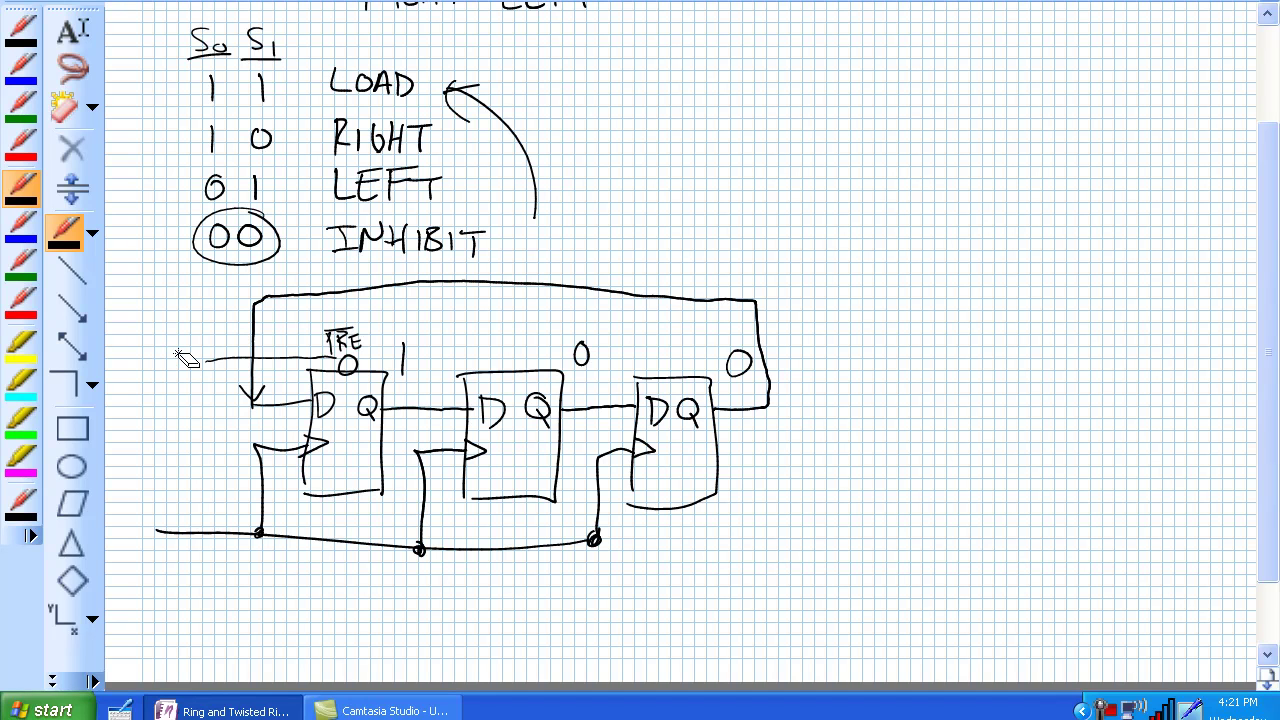
pyautogui.click(296, 356)
pyautogui.moveTo(403, 357); pyautogui.dragTo(414, 351)
pyautogui.moveTo(580, 355); pyautogui.dragTo(589, 368)
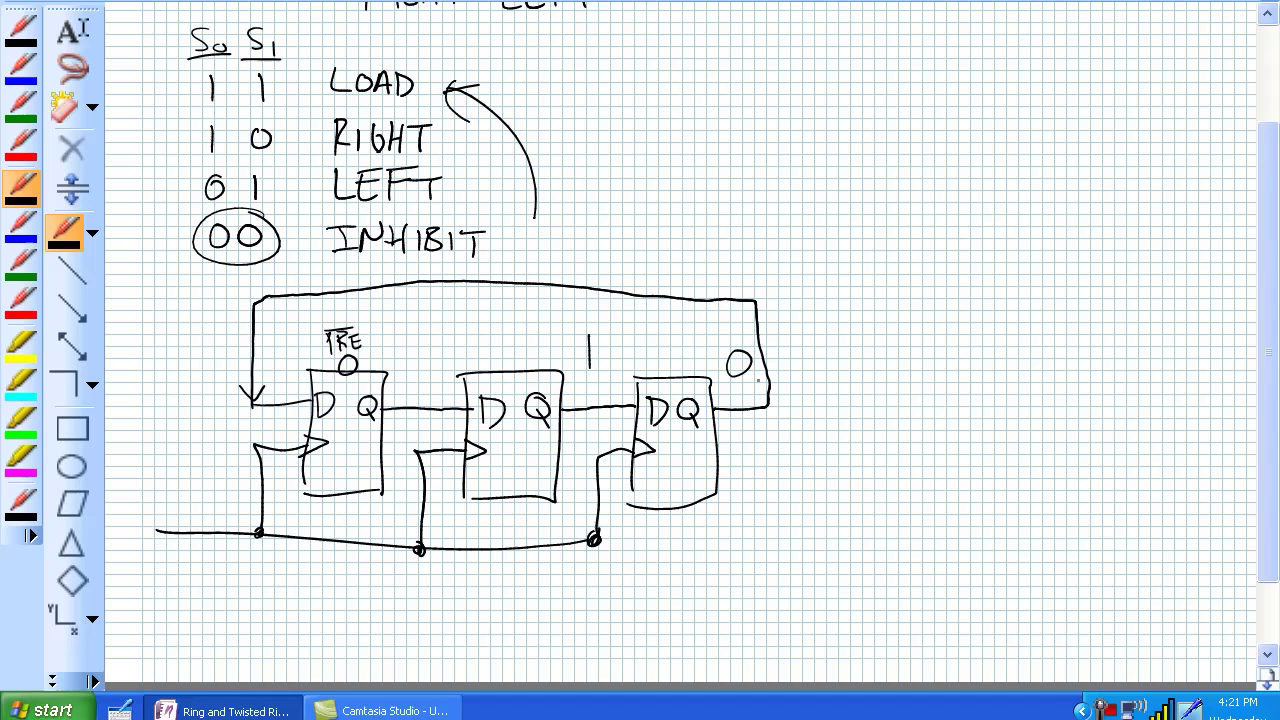
pyautogui.moveTo(400, 364); pyautogui.dragTo(403, 358)
pyautogui.moveTo(589, 336)
pyautogui.mouseDown()
pyautogui.moveTo(589, 368)
pyautogui.moveTo(590, 345)
pyautogui.mouseUp()
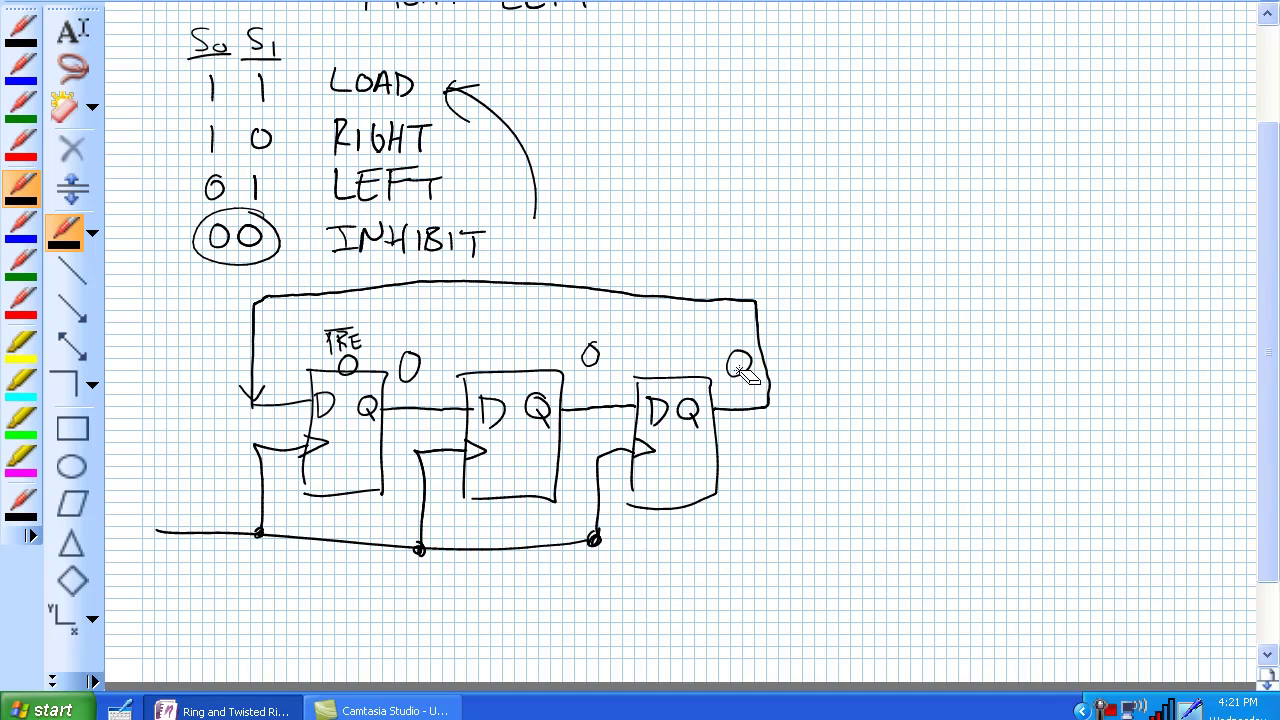
pyautogui.moveTo(745, 372)
pyautogui.mouseDown()
pyautogui.moveTo(757, 336)
pyautogui.moveTo(733, 390)
pyautogui.moveTo(780, 274)
pyautogui.moveTo(385, 255)
pyautogui.moveTo(190, 380)
pyautogui.moveTo(215, 386)
pyautogui.mouseUp()
# - Draw a curved arrow looping the last output back to the input; mark outputs 1 and 0
pyautogui.moveTo(207, 353)
pyautogui.mouseDown()
pyautogui.moveTo(226, 378)
pyautogui.moveTo(210, 396)
pyautogui.mouseUp()
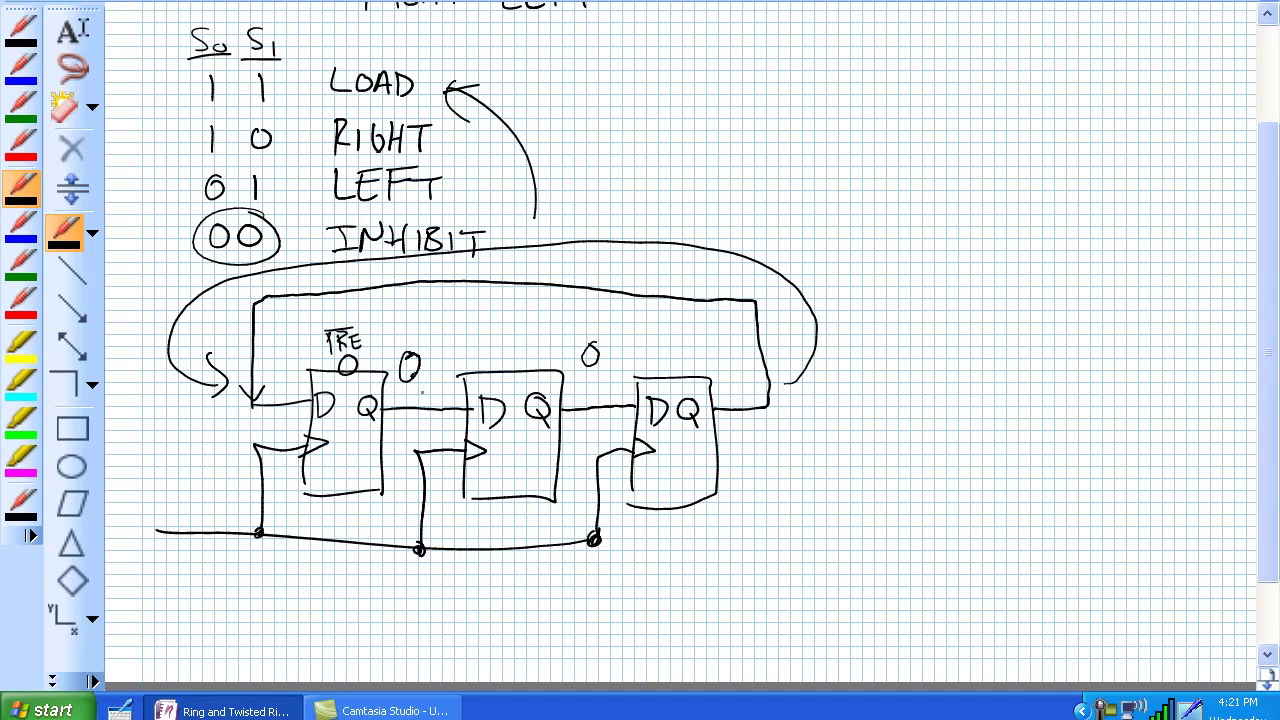
pyautogui.moveTo(412, 358)
pyautogui.mouseDown()
pyautogui.moveTo(436, 372)
pyautogui.moveTo(405, 396)
pyautogui.mouseUp()
pyautogui.moveTo(732, 350); pyautogui.dragTo(733, 350)
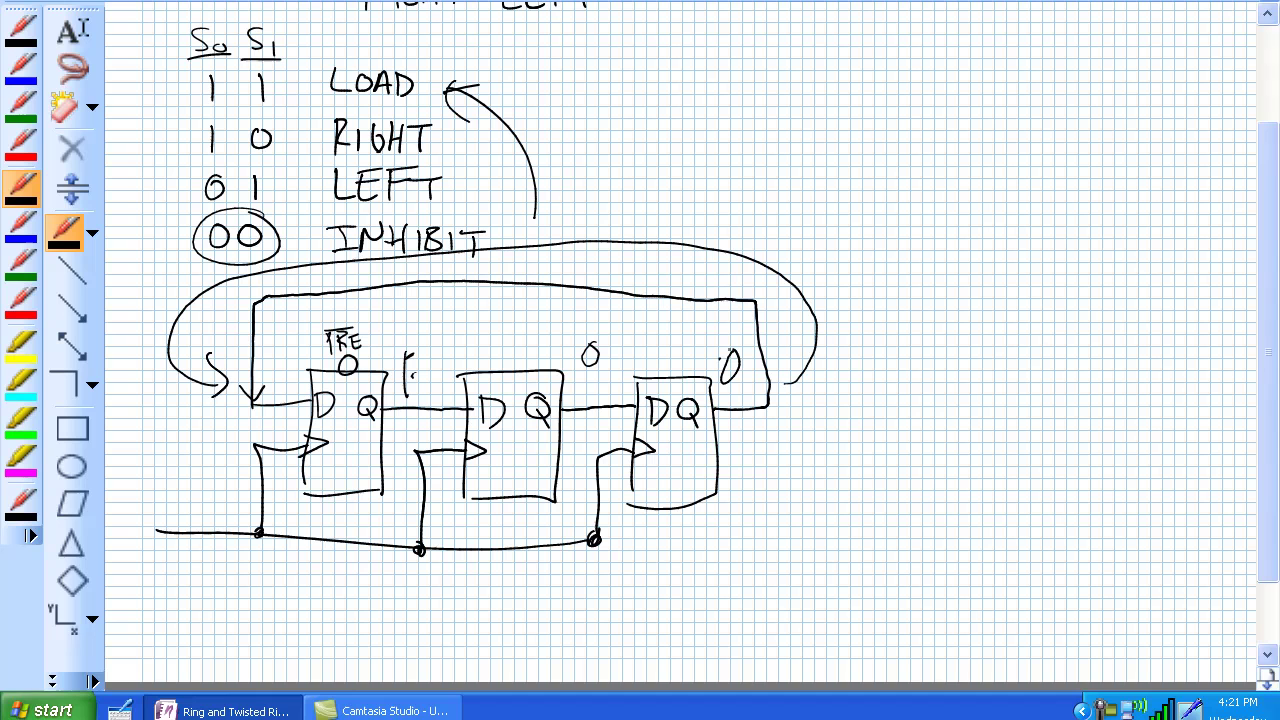
# - Draw a register box right of the circuit, labelled Q0 and C
pyautogui.moveTo(944, 391)
pyautogui.mouseDown()
pyautogui.moveTo(938, 534)
pyautogui.moveTo(1027, 468)
pyautogui.moveTo(1021, 523)
pyautogui.mouseUp()
pyautogui.moveTo(939, 533); pyautogui.dragTo(1022, 530)
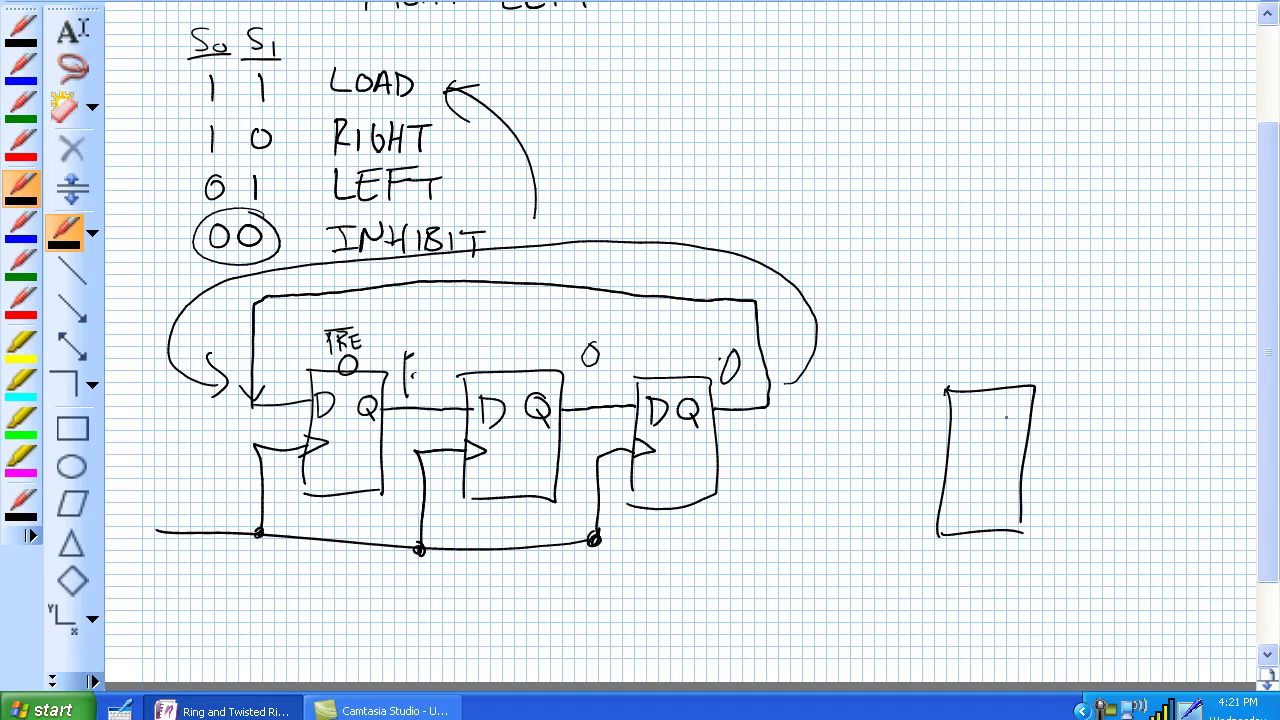
pyautogui.moveTo(1006, 414)
pyautogui.mouseDown()
pyautogui.moveTo(1018, 436)
pyautogui.moveTo(1003, 500)
pyautogui.moveTo(1021, 525)
pyautogui.mouseUp()
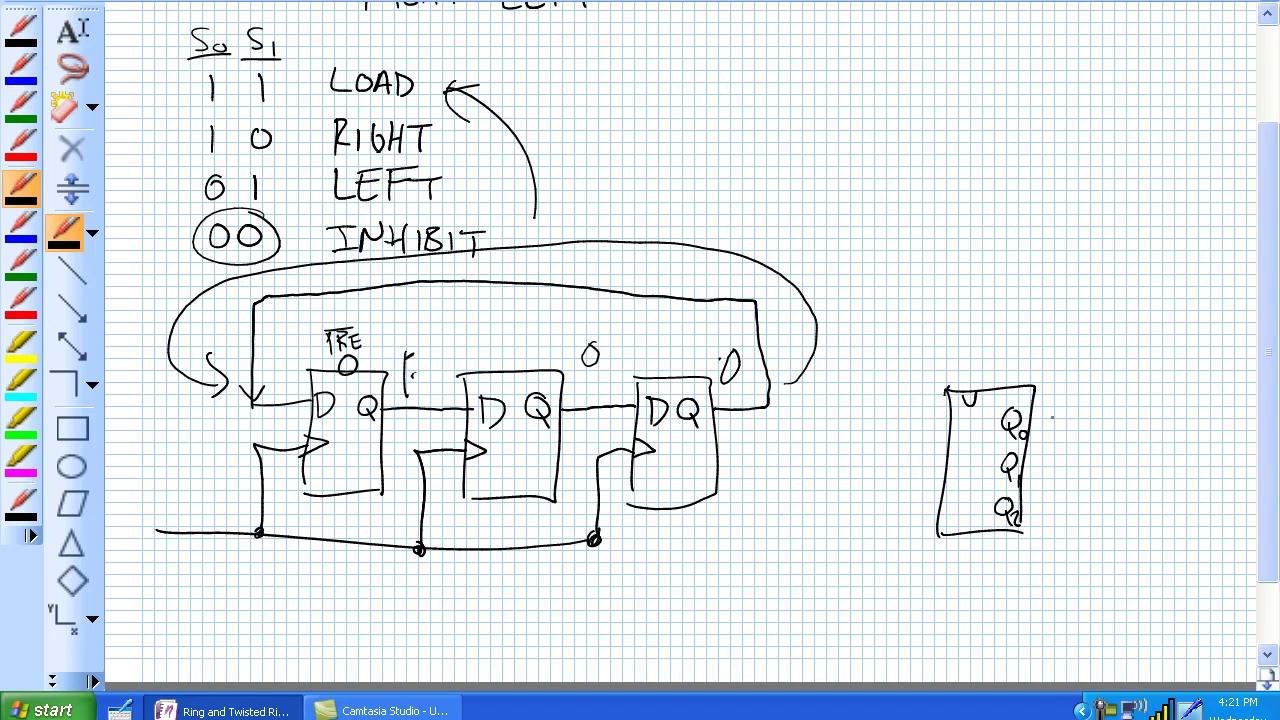
# - Write 1, 0, 0 beside Q0, Q1, Q2, erasing and rewriting digits as needed
pyautogui.moveTo(1060, 409); pyautogui.dragTo(1060, 435)
pyautogui.moveTo(1056, 452); pyautogui.dragTo(1053, 495)
pyautogui.moveTo(1056, 421)
pyautogui.mouseDown()
pyautogui.moveTo(1074, 420)
pyautogui.moveTo(1058, 416)
pyautogui.mouseUp()
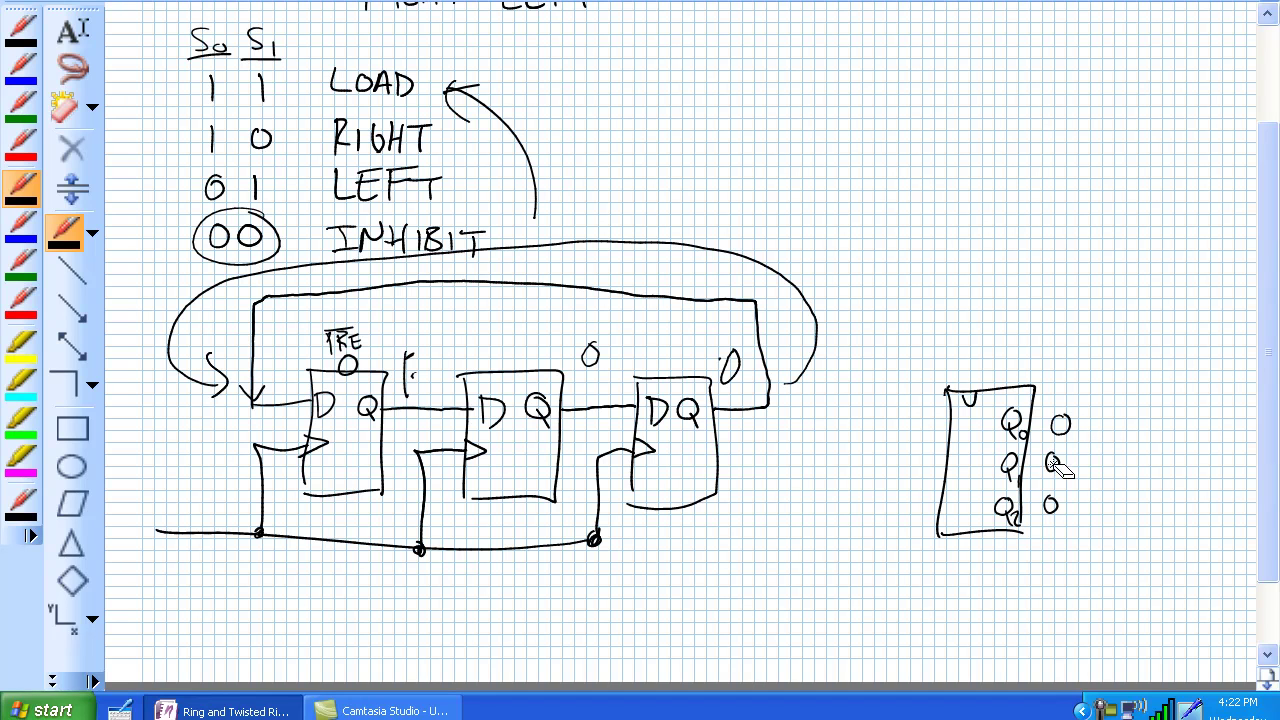
pyautogui.moveTo(1054, 462)
pyautogui.mouseDown()
pyautogui.moveTo(1080, 450)
pyautogui.moveTo(1060, 458)
pyautogui.moveTo(1078, 468)
pyautogui.moveTo(1057, 456)
pyautogui.mouseUp()
pyautogui.moveTo(1050, 504)
pyautogui.mouseDown()
pyautogui.moveTo(1063, 514)
pyautogui.moveTo(1054, 503)
pyautogui.moveTo(1052, 520)
pyautogui.mouseUp()
pyautogui.moveTo(1052, 500); pyautogui.dragTo(1047, 521)
pyautogui.moveTo(1060, 424); pyautogui.dragTo(1062, 442)
pyautogui.moveTo(1060, 504); pyautogui.dragTo(1058, 506)
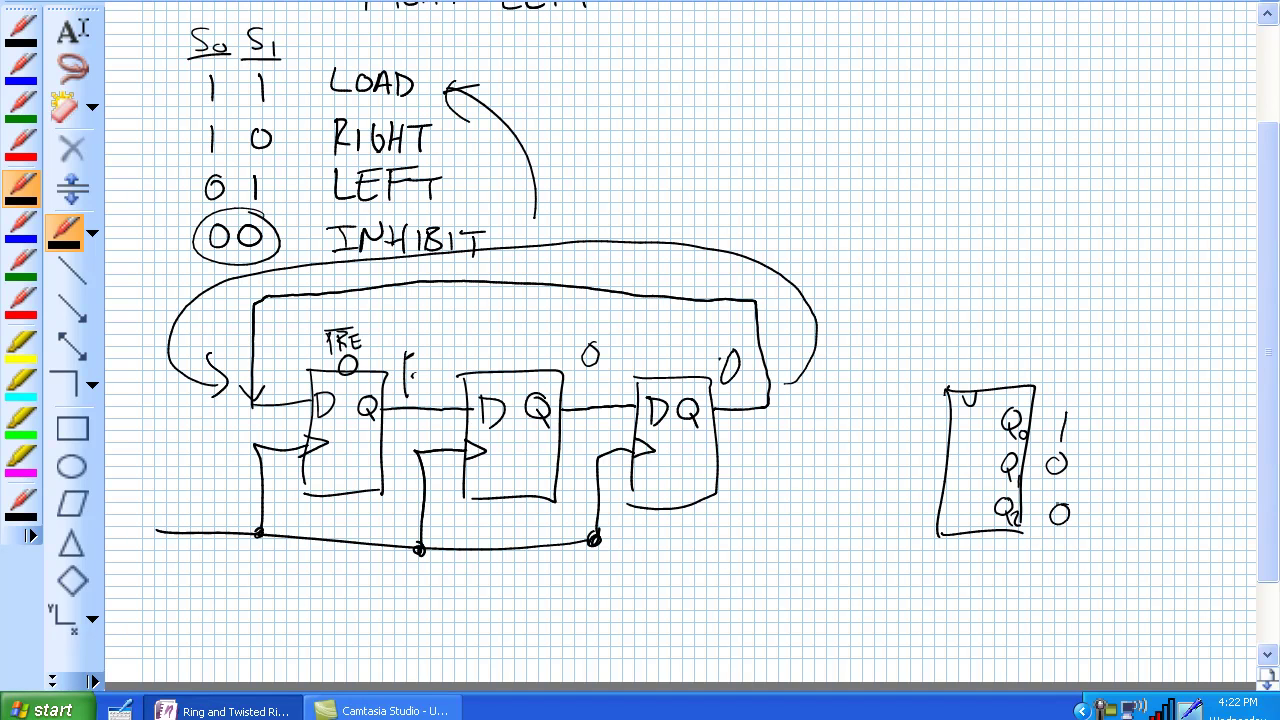
# - Wire each flip-flop's Q to the next D across the ten-stage row
pyautogui.scroll(-2, 680, 330)
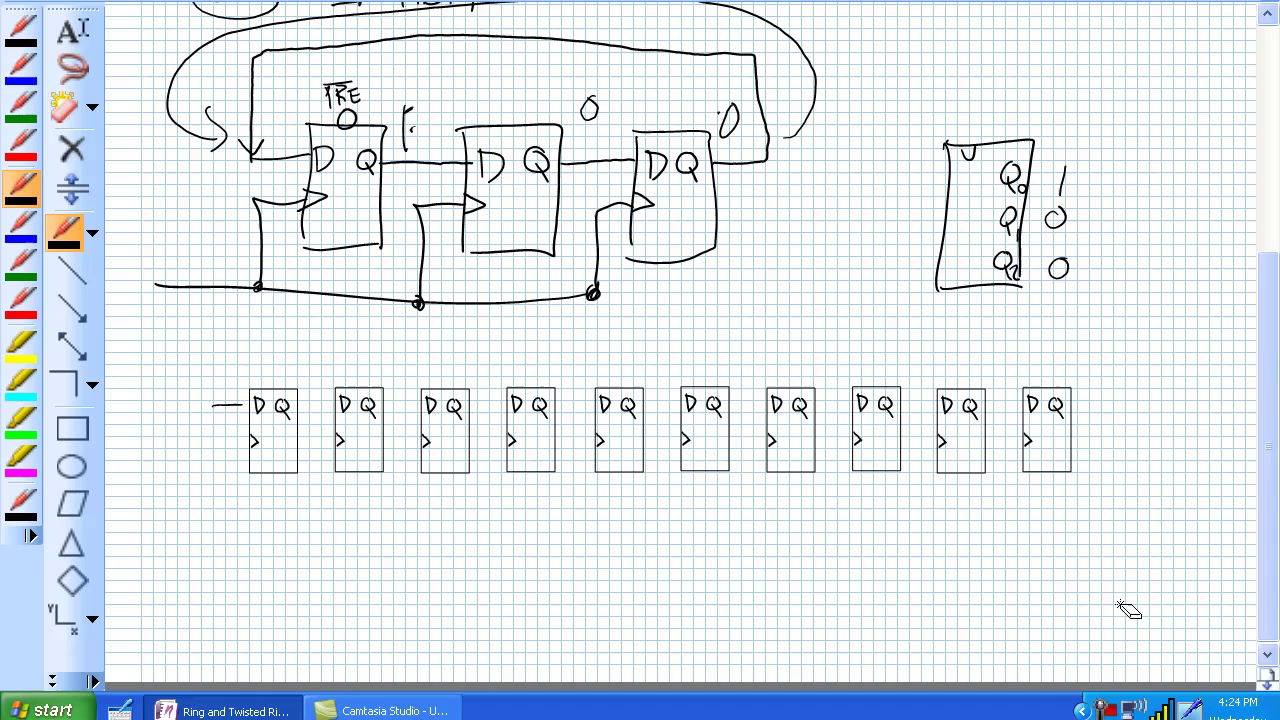
pyautogui.click(304, 404)
pyautogui.moveTo(300, 405); pyautogui.dragTo(1022, 405)
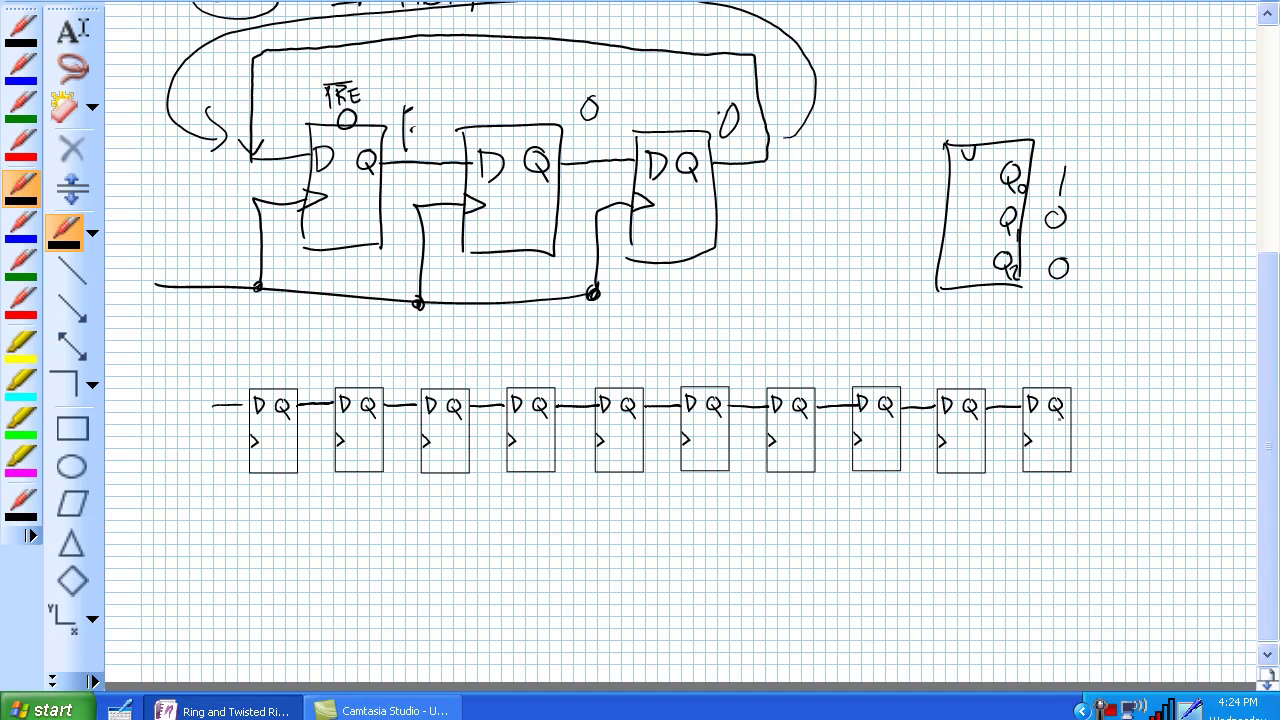
# - Number the flip-flops 0 through 9
pyautogui.moveTo(283, 434)
pyautogui.mouseDown()
pyautogui.moveTo(276, 446)
pyautogui.moveTo(285, 435)
pyautogui.moveTo(362, 445)
pyautogui.mouseUp()
pyautogui.moveTo(446, 435); pyautogui.dragTo(530, 449)
pyautogui.moveTo(614, 429); pyautogui.dragTo(624, 452)
pyautogui.moveTo(714, 429); pyautogui.dragTo(704, 445)
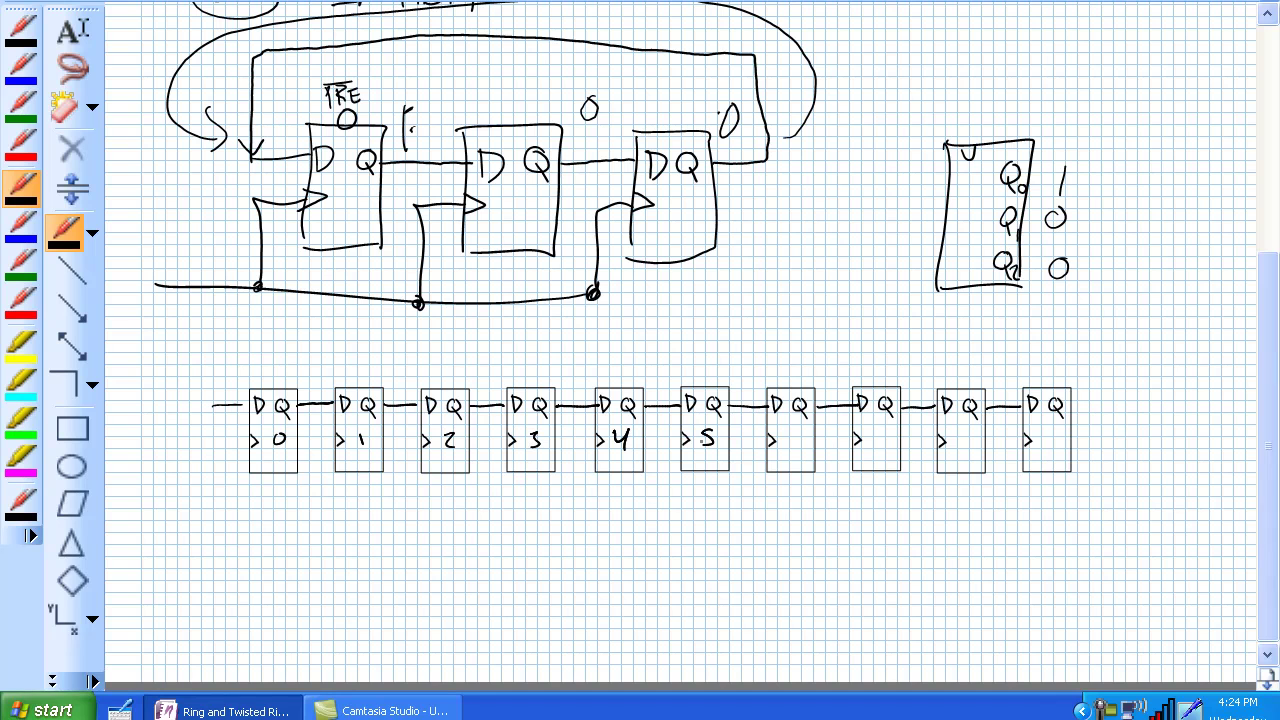
pyautogui.moveTo(798, 430); pyautogui.dragTo(798, 443)
pyautogui.moveTo(874, 429); pyautogui.dragTo(878, 451)
pyautogui.moveTo(970, 433); pyautogui.dragTo(962, 446)
pyautogui.moveTo(1060, 436)
pyautogui.mouseDown()
pyautogui.moveTo(1058, 448)
pyautogui.moveTo(1105, 400)
pyautogui.moveTo(1056, 366)
pyautogui.moveTo(227, 352)
pyautogui.moveTo(228, 405)
pyautogui.moveTo(274, 375)
pyautogui.mouseUp()
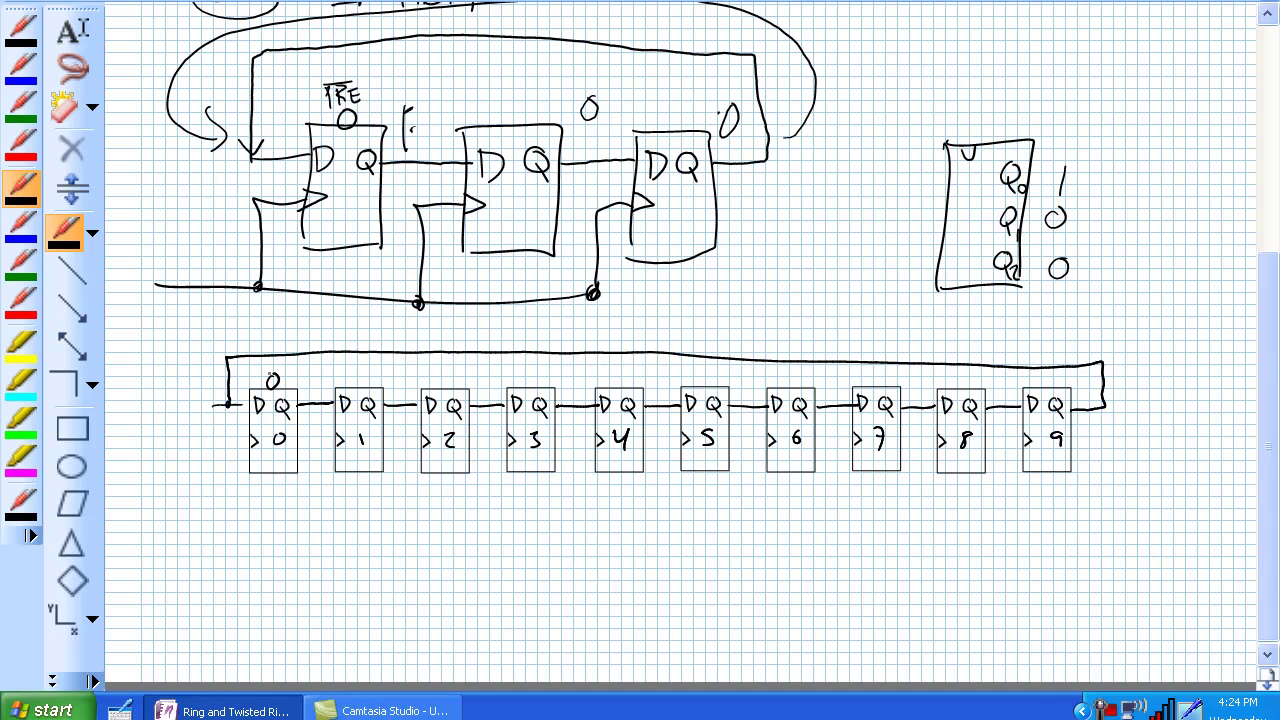
# - Draw the feedback loop into flip-flop 0 and clock lines into flip-flops 0–9
pyautogui.moveTo(206, 371)
pyautogui.mouseDown()
pyautogui.moveTo(270, 367)
pyautogui.moveTo(267, 378)
pyautogui.mouseUp()
pyautogui.moveTo(248, 441); pyautogui.dragTo(230, 480)
pyautogui.moveTo(334, 441); pyautogui.dragTo(316, 482)
pyautogui.moveTo(421, 442)
pyautogui.mouseDown()
pyautogui.moveTo(404, 444)
pyautogui.moveTo(406, 481)
pyautogui.mouseUp()
pyautogui.moveTo(506, 440); pyautogui.dragTo(486, 487)
pyautogui.moveTo(596, 441); pyautogui.dragTo(577, 489)
pyautogui.moveTo(682, 440); pyautogui.dragTo(663, 490)
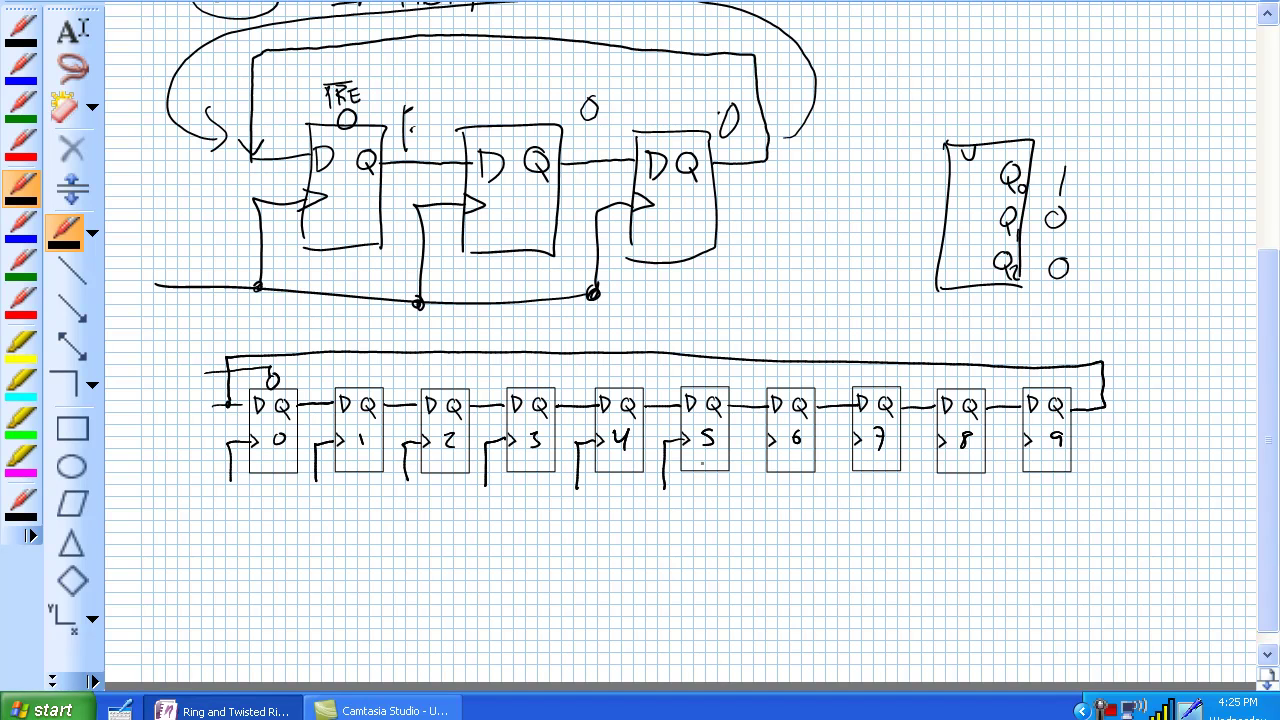
pyautogui.moveTo(768, 440)
pyautogui.mouseDown()
pyautogui.moveTo(750, 442)
pyautogui.moveTo(746, 496)
pyautogui.mouseUp()
pyautogui.click(850, 440)
pyautogui.moveTo(852, 440); pyautogui.dragTo(830, 486)
pyautogui.moveTo(936, 440); pyautogui.dragTo(914, 504)
pyautogui.moveTo(1020, 440)
pyautogui.mouseDown()
pyautogui.moveTo(1007, 442)
pyautogui.moveTo(1004, 488)
pyautogui.moveTo(888, 510)
pyautogui.moveTo(424, 488)
pyautogui.moveTo(124, 505)
pyautogui.mouseUp()
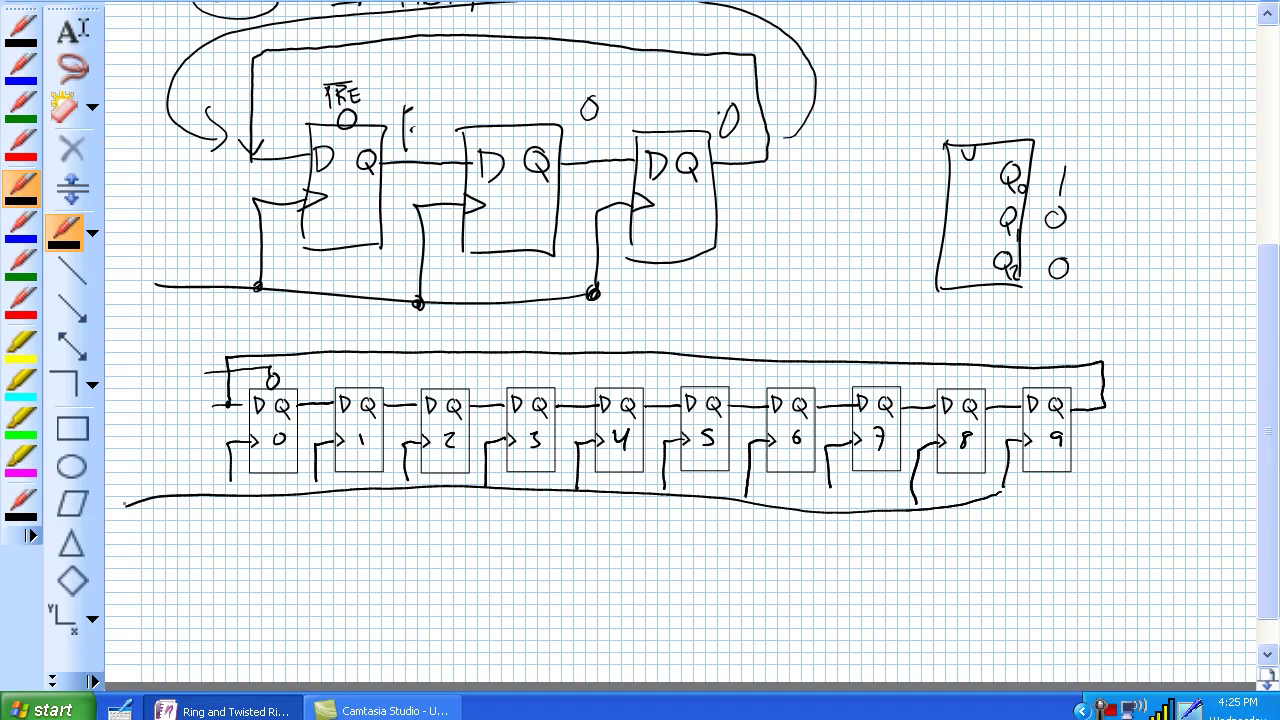
# - Mark a 0 beside the feedback line and a 1 below flip-flop 0, then undo both
pyautogui.moveTo(189, 356); pyautogui.dragTo(187, 362)
pyautogui.hotkey('ctrl', 'z')
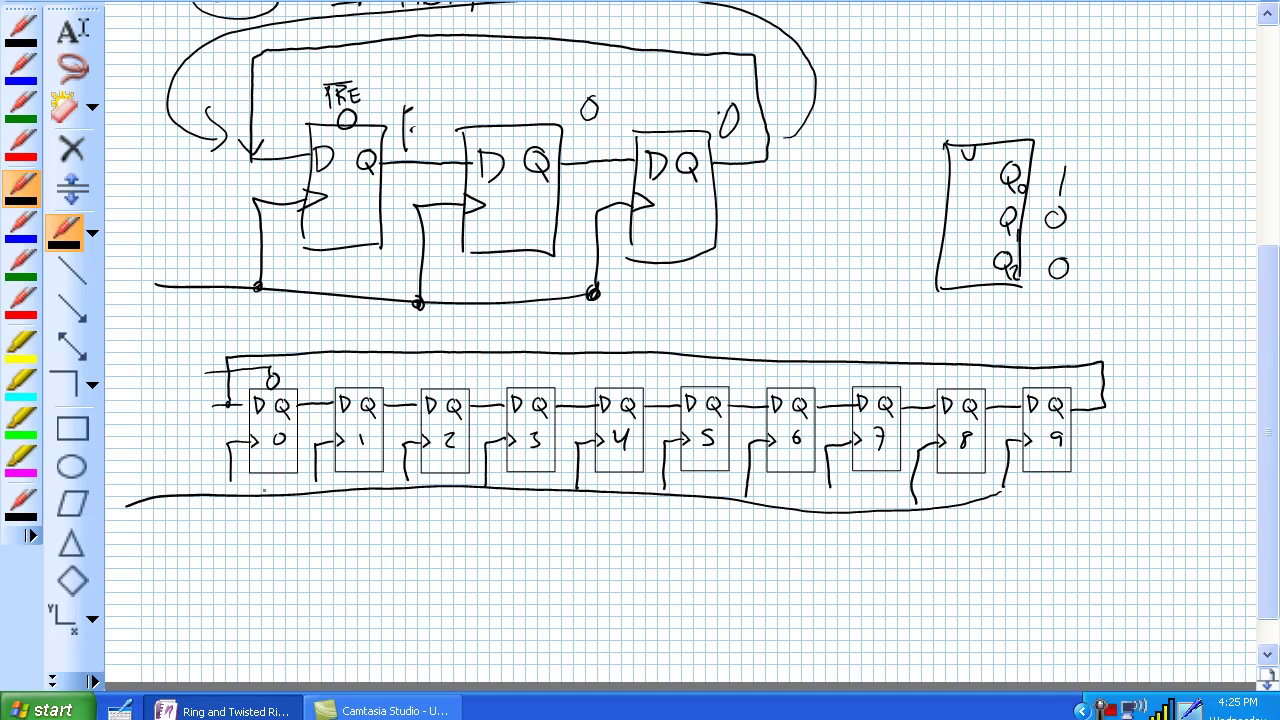
pyautogui.moveTo(279, 522); pyautogui.dragTo(276, 566)
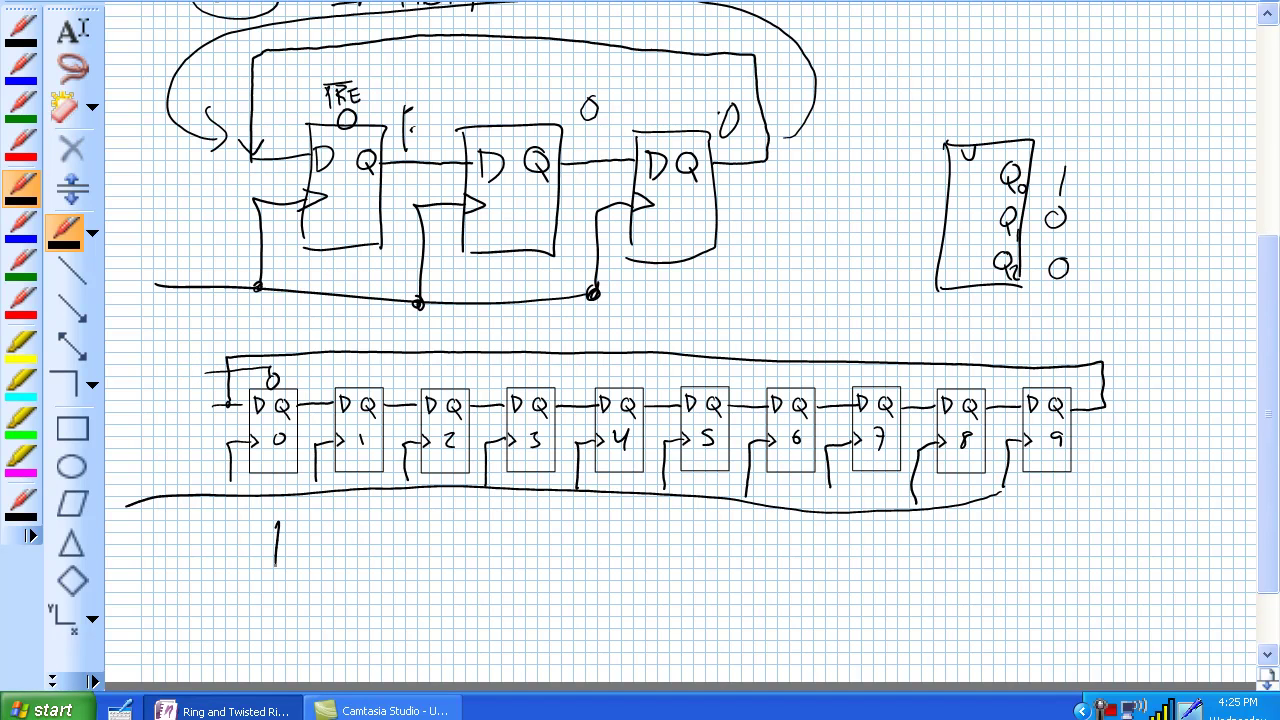
pyautogui.hotkey('ctrl', 'z')
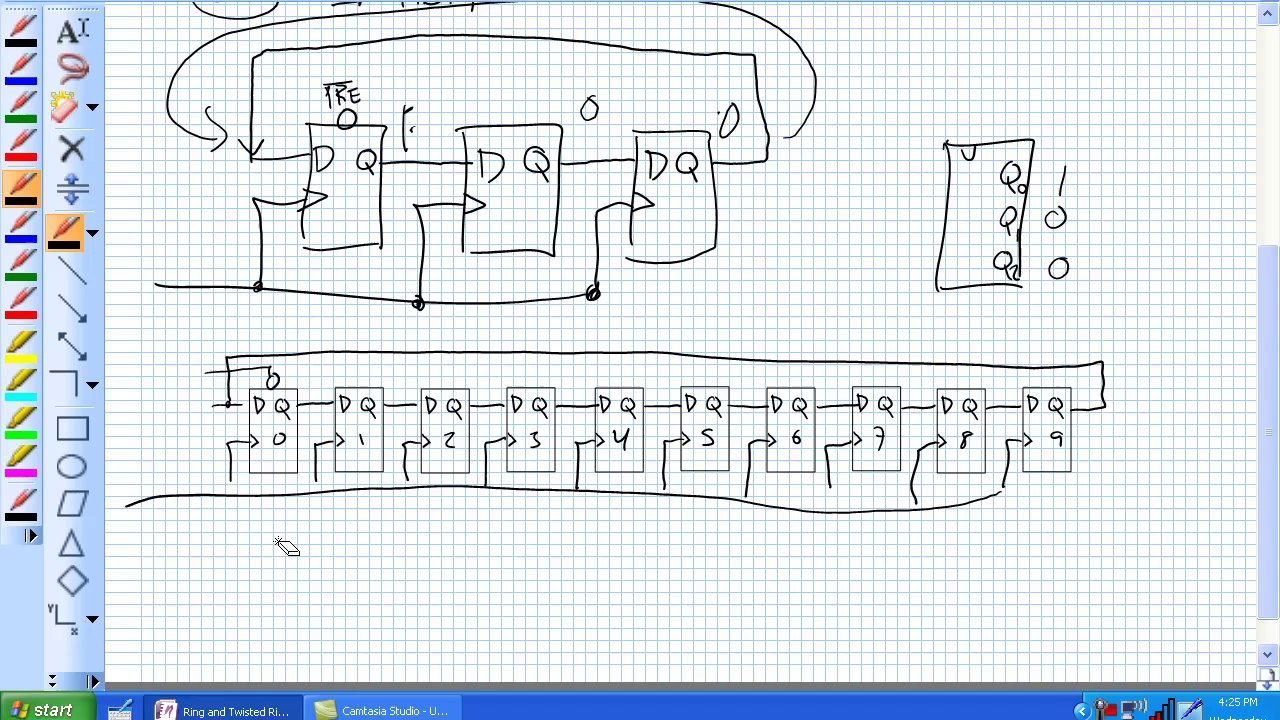
# - Write and erase a trial 1 below each of flip-flops 1 through 4
pyautogui.moveTo(363, 517); pyautogui.dragTo(362, 559)
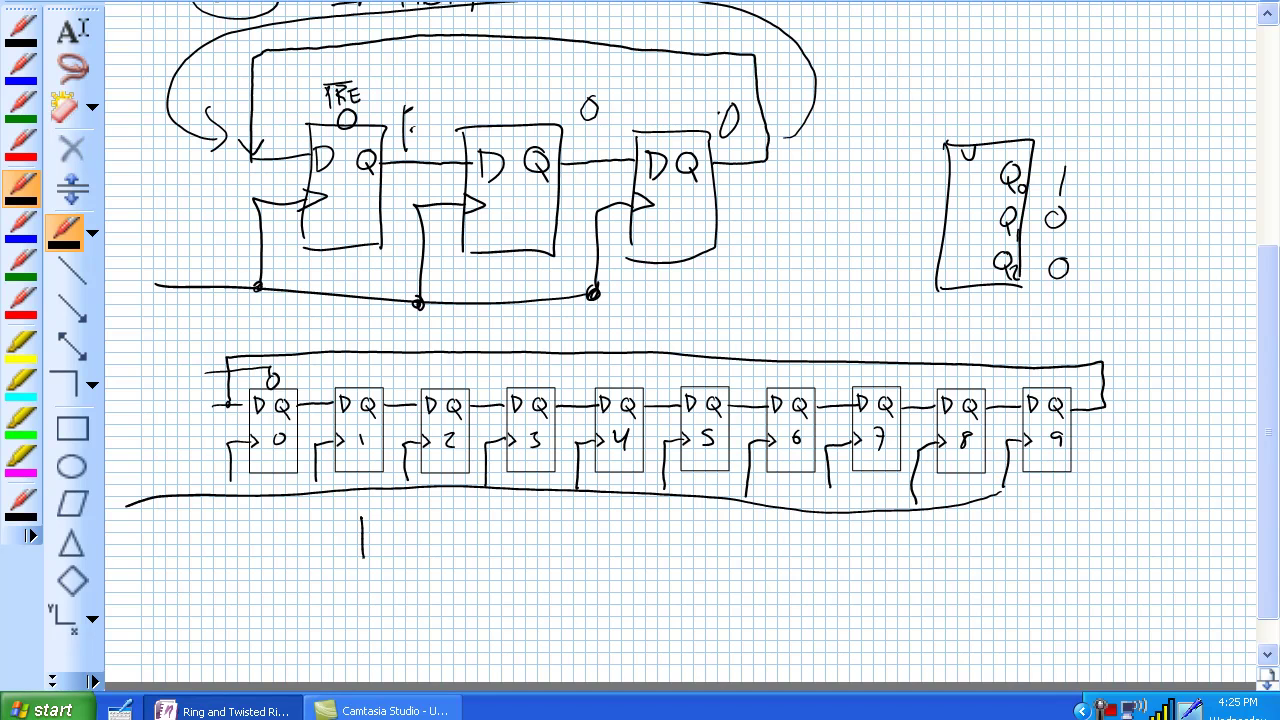
pyautogui.click(360, 536)
pyautogui.moveTo(445, 510); pyautogui.dragTo(445, 555)
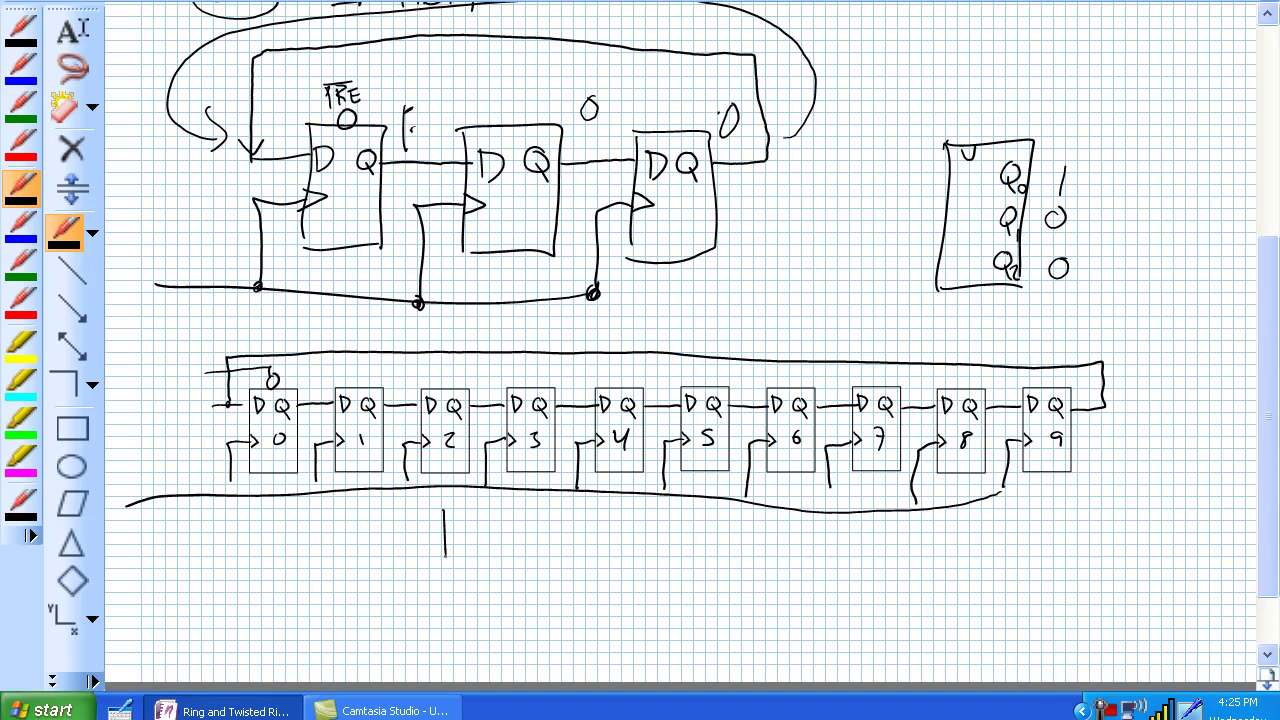
pyautogui.click(446, 531)
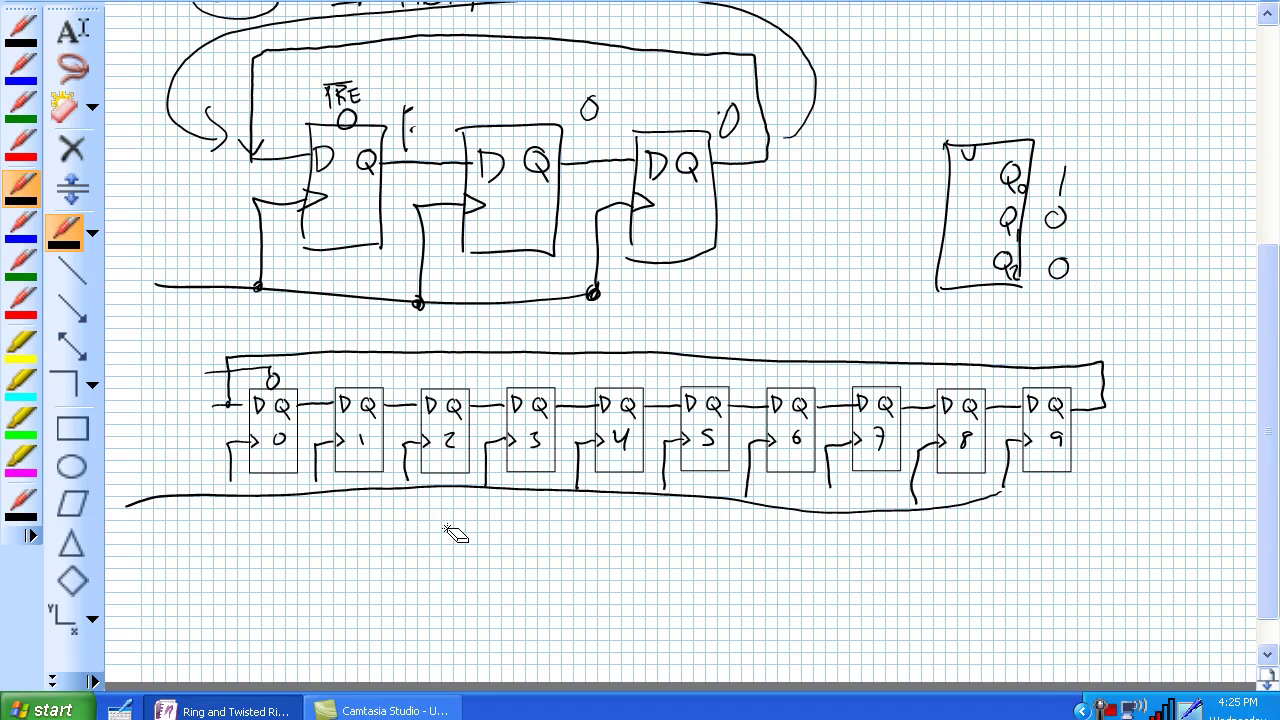
pyautogui.moveTo(527, 510); pyautogui.dragTo(527, 550)
pyautogui.click(528, 528)
pyautogui.moveTo(623, 514); pyautogui.dragTo(623, 545)
pyautogui.click(623, 532)
# - Write and erase a trial 1 below each of flip-flops 5 through 9
pyautogui.moveTo(707, 514); pyautogui.dragTo(707, 548)
pyautogui.click(707, 532)
pyautogui.moveTo(795, 532); pyautogui.dragTo(795, 572)
pyautogui.click(797, 552)
pyautogui.moveTo(880, 528); pyautogui.dragTo(880, 573)
pyautogui.click(882, 552)
pyautogui.moveTo(965, 527); pyautogui.dragTo(965, 575)
pyautogui.click(967, 552)
pyautogui.moveTo(1046, 531); pyautogui.dragTo(1041, 573)
pyautogui.click(1048, 552)
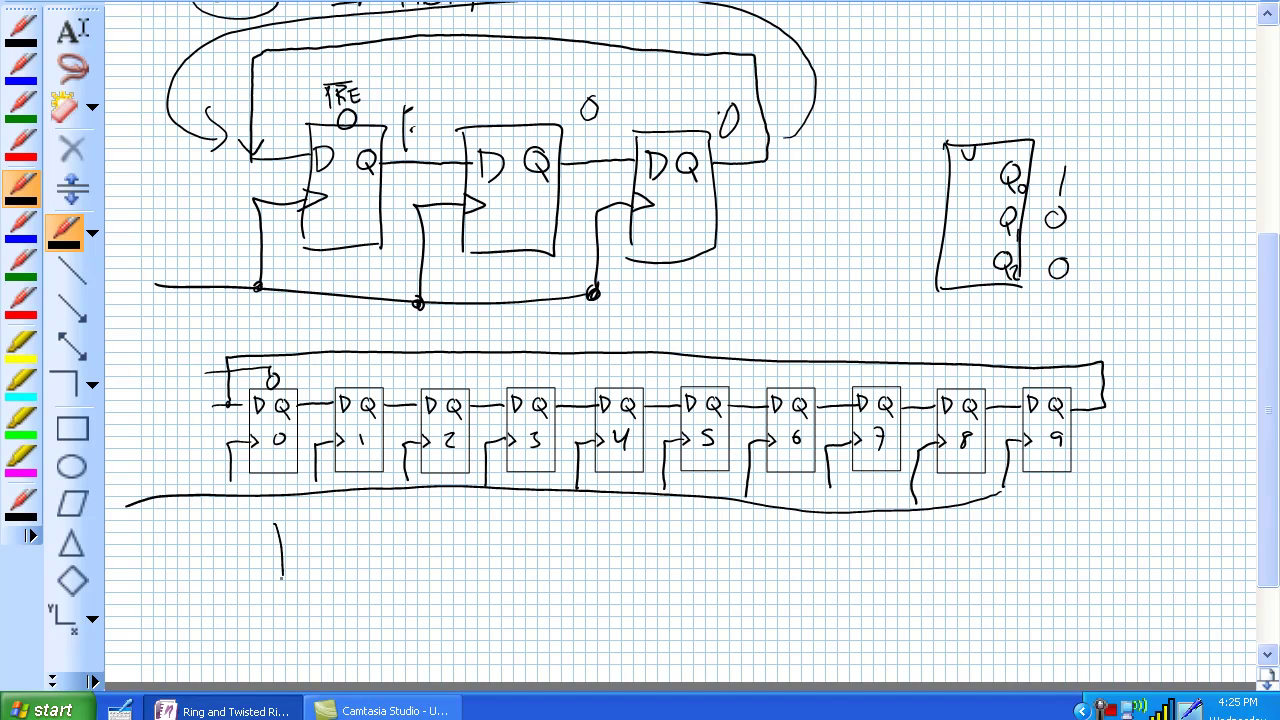
# - Erase the leftover marks below flip-flop 0 and draw a trial 1 under flip-flop 5
pyautogui.moveTo(270, 607); pyautogui.dragTo(275, 648)
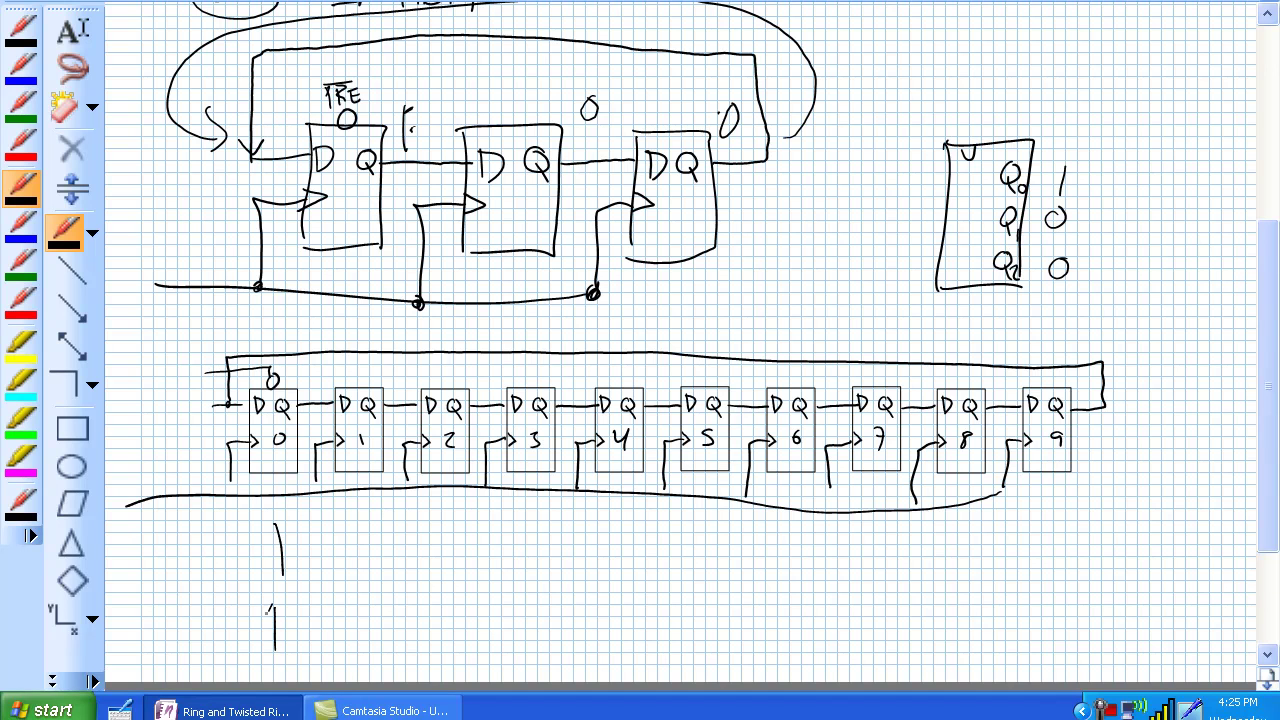
pyautogui.click(273, 635)
pyautogui.click(281, 548)
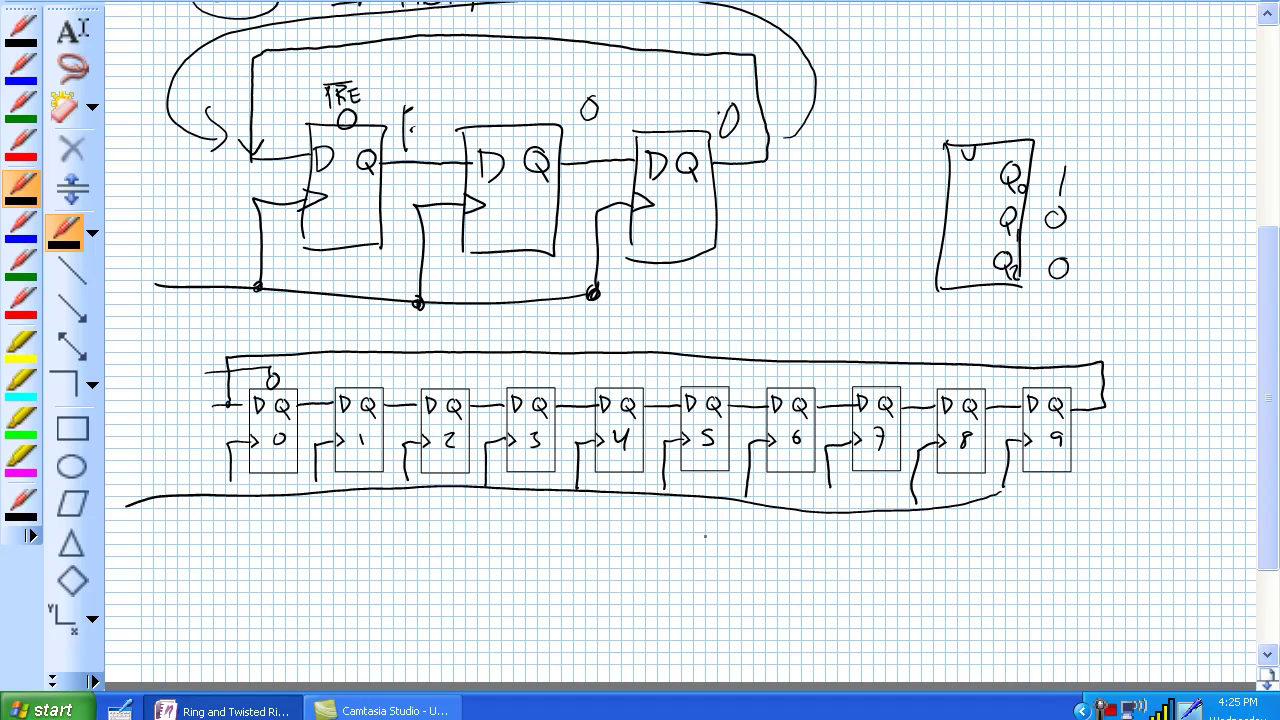
pyautogui.moveTo(709, 528); pyautogui.dragTo(707, 580)
# - Draw a second feedback line from flip-flop 0 to 3, marking and erasing trial 1s beneath both
pyautogui.click(706, 555)
pyautogui.moveTo(266, 368)
pyautogui.mouseDown()
pyautogui.moveTo(506, 365)
pyautogui.moveTo(542, 370)
pyautogui.moveTo(528, 386)
pyautogui.moveTo(538, 378)
pyautogui.mouseUp()
pyautogui.moveTo(274, 537); pyautogui.dragTo(275, 590)
pyautogui.moveTo(535, 538); pyautogui.dragTo(530, 566)
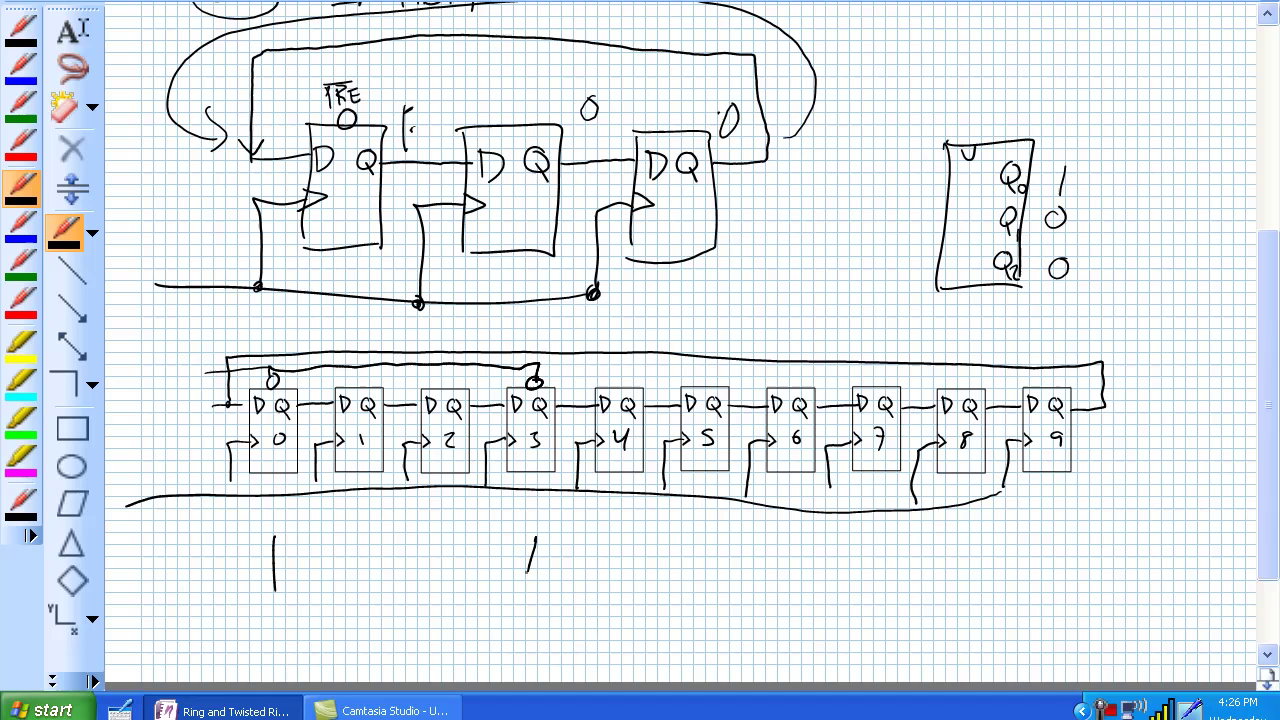
pyautogui.click(276, 565)
pyautogui.click(533, 556)
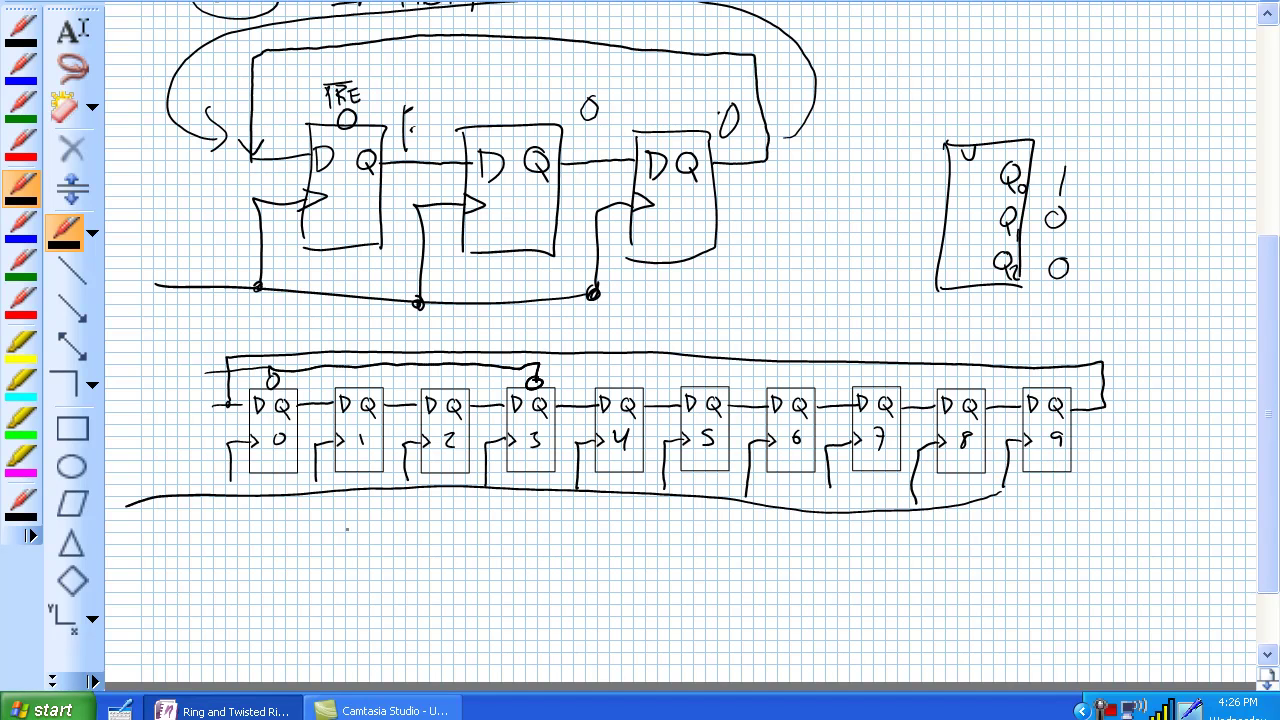
# - Write and erase trial 1s below flip-flops 1, 4, 2 and 5
pyautogui.moveTo(362, 535); pyautogui.dragTo(362, 578)
pyautogui.moveTo(628, 520); pyautogui.dragTo(624, 560)
pyautogui.click(363, 555)
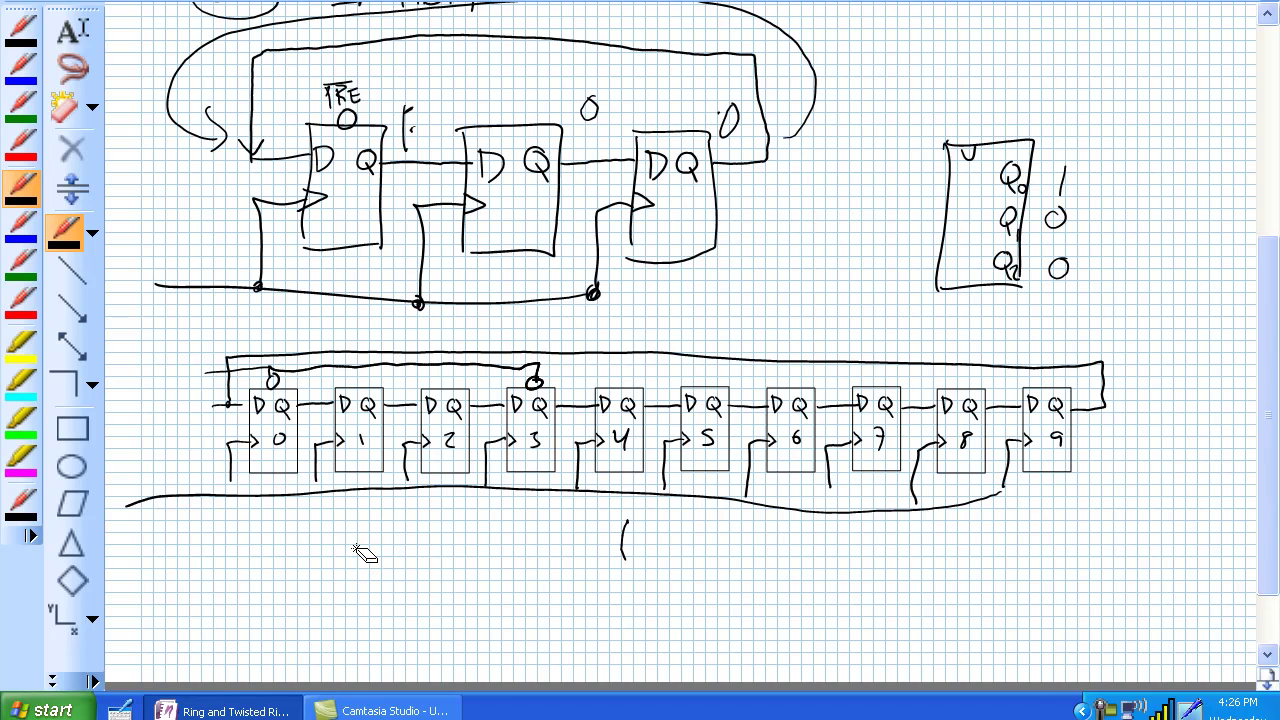
pyautogui.click(625, 540)
pyautogui.moveTo(450, 517); pyautogui.dragTo(449, 550)
pyautogui.moveTo(709, 521); pyautogui.dragTo(711, 558)
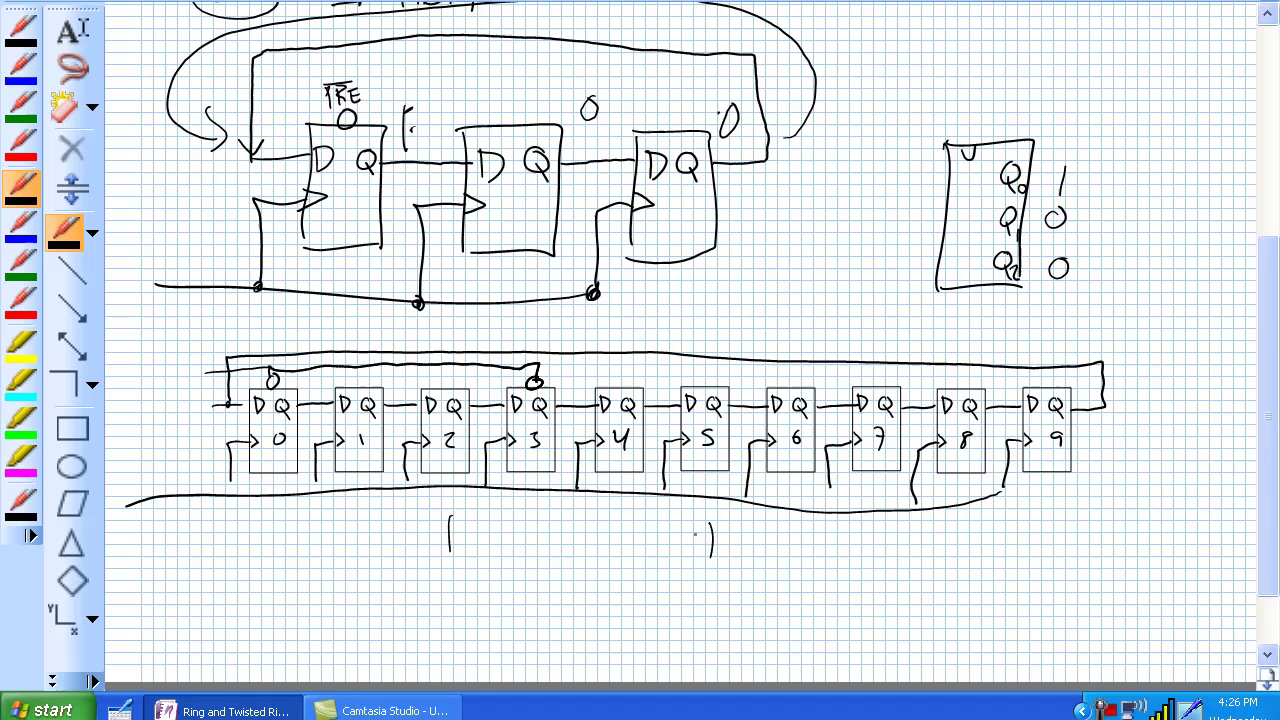
pyautogui.click(710, 540)
pyautogui.click(450, 532)
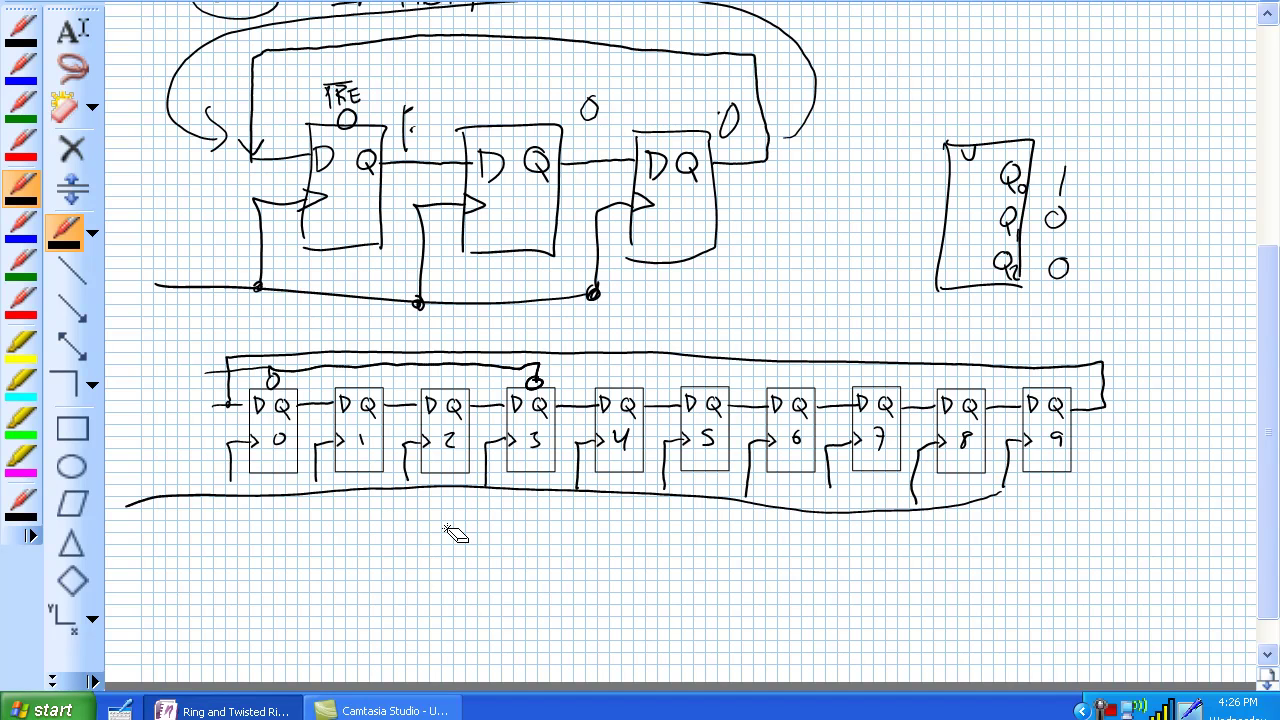
# - Erase the inner flip-flop 0–3 feedback line and the long loop above the row
pyautogui.click(532, 374)
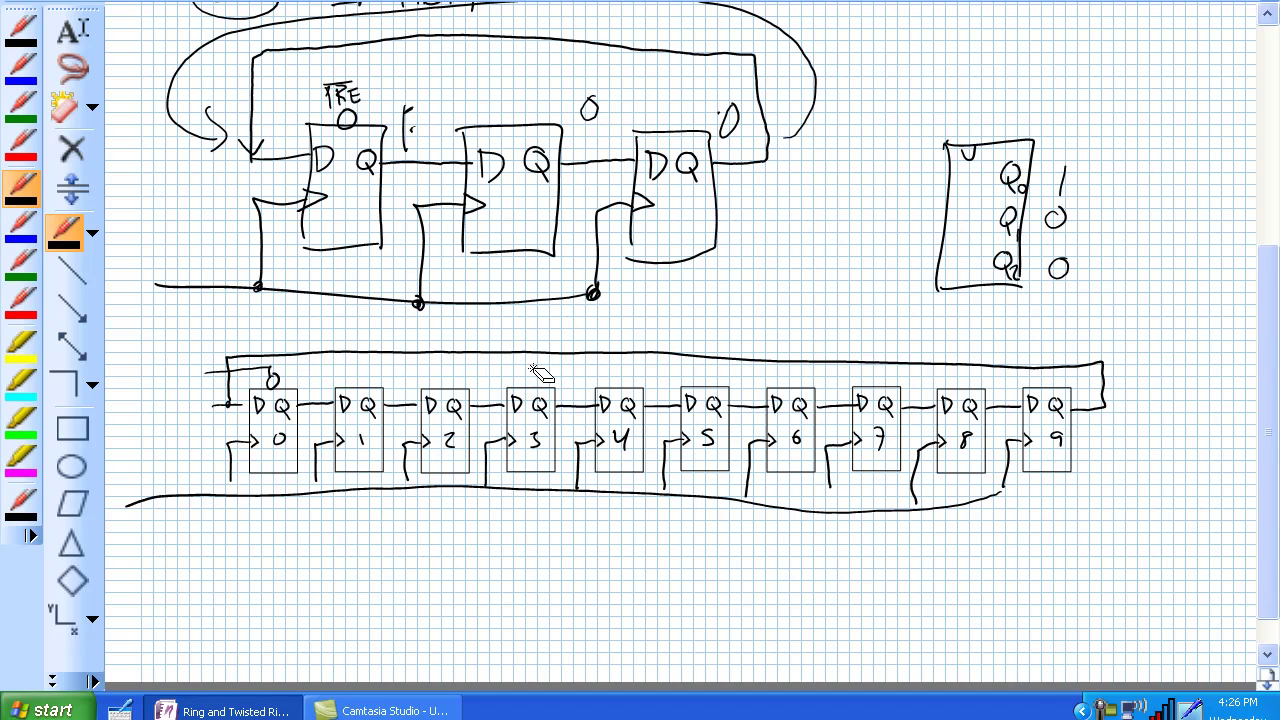
pyautogui.click(272, 376)
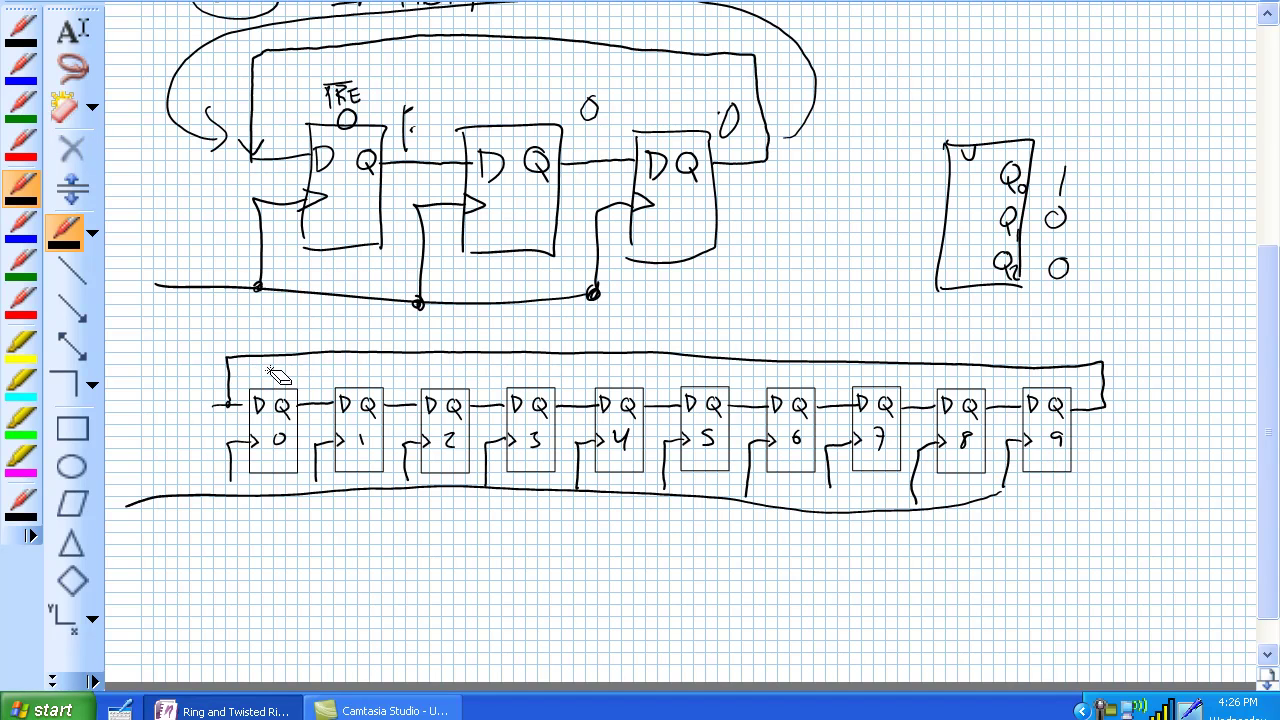
pyautogui.click(1094, 408)
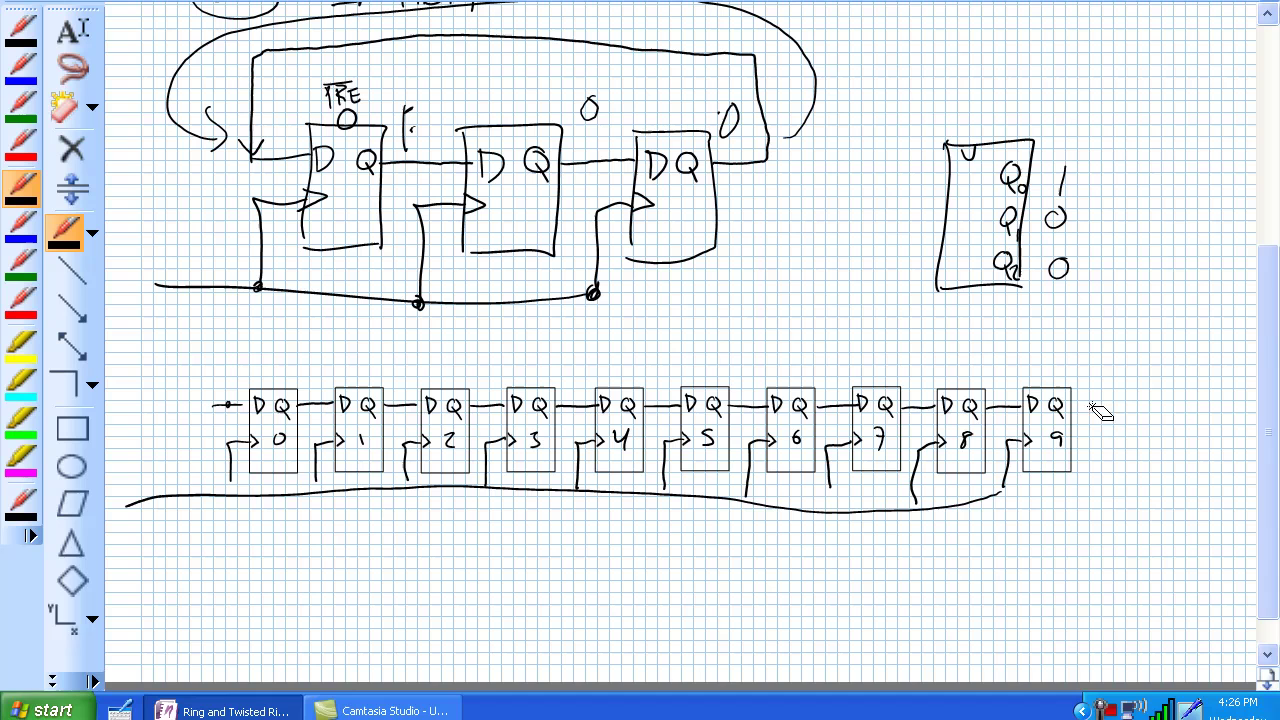
# - Draw a new feedback wire to flip-flop 9, label its inverted output Q9-bar, and erase the stray mark
pyautogui.moveTo(228, 404)
pyautogui.mouseDown()
pyautogui.moveTo(232, 350)
pyautogui.moveTo(1026, 352)
pyautogui.moveTo(1106, 362)
pyautogui.moveTo(1110, 452)
pyautogui.moveTo(1085, 450)
pyautogui.mouseUp()
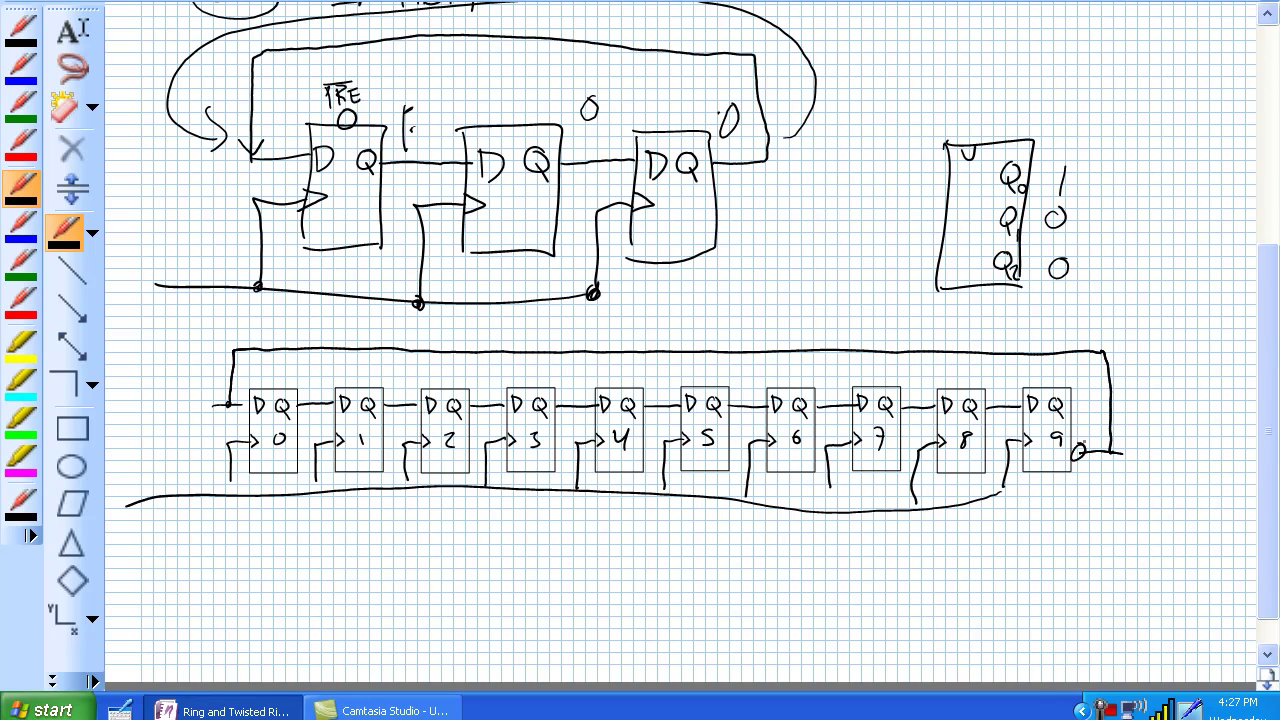
pyautogui.moveTo(1084, 478); pyautogui.dragTo(1102, 514)
pyautogui.moveTo(1090, 473); pyautogui.dragTo(1114, 471)
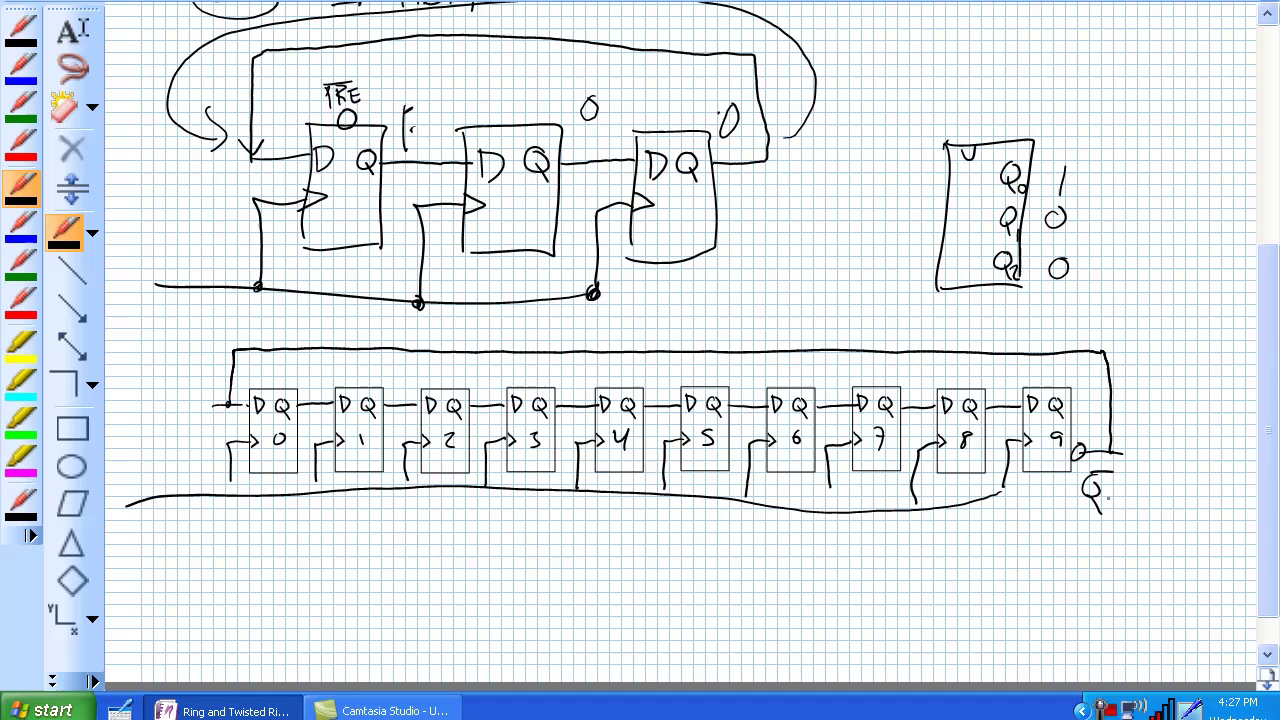
pyautogui.moveTo(1098, 488)
pyautogui.mouseDown()
pyautogui.moveTo(1094, 503)
pyautogui.moveTo(1116, 469)
pyautogui.moveTo(1148, 465)
pyautogui.moveTo(1144, 522)
pyautogui.mouseUp()
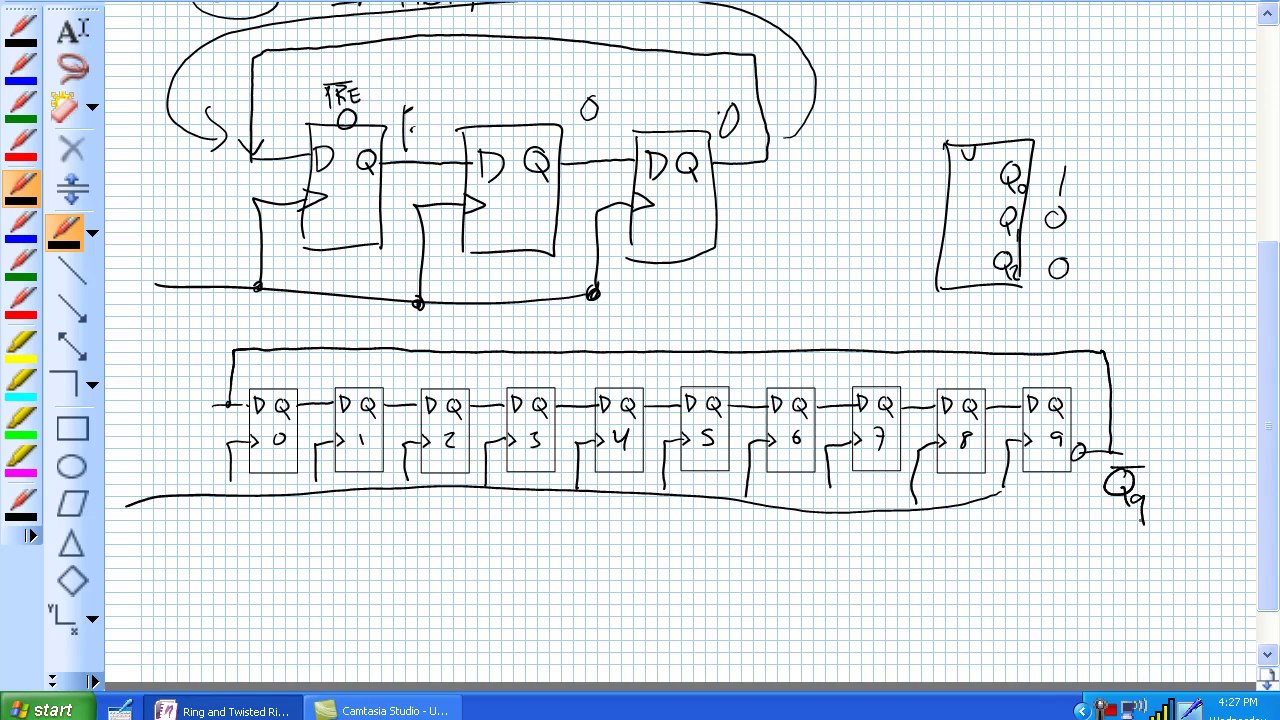
# - Draw output bubbles under flip-flops 0–3 with short stems running down from them
pyautogui.click(1100, 710)
pyautogui.click(1131, 622)
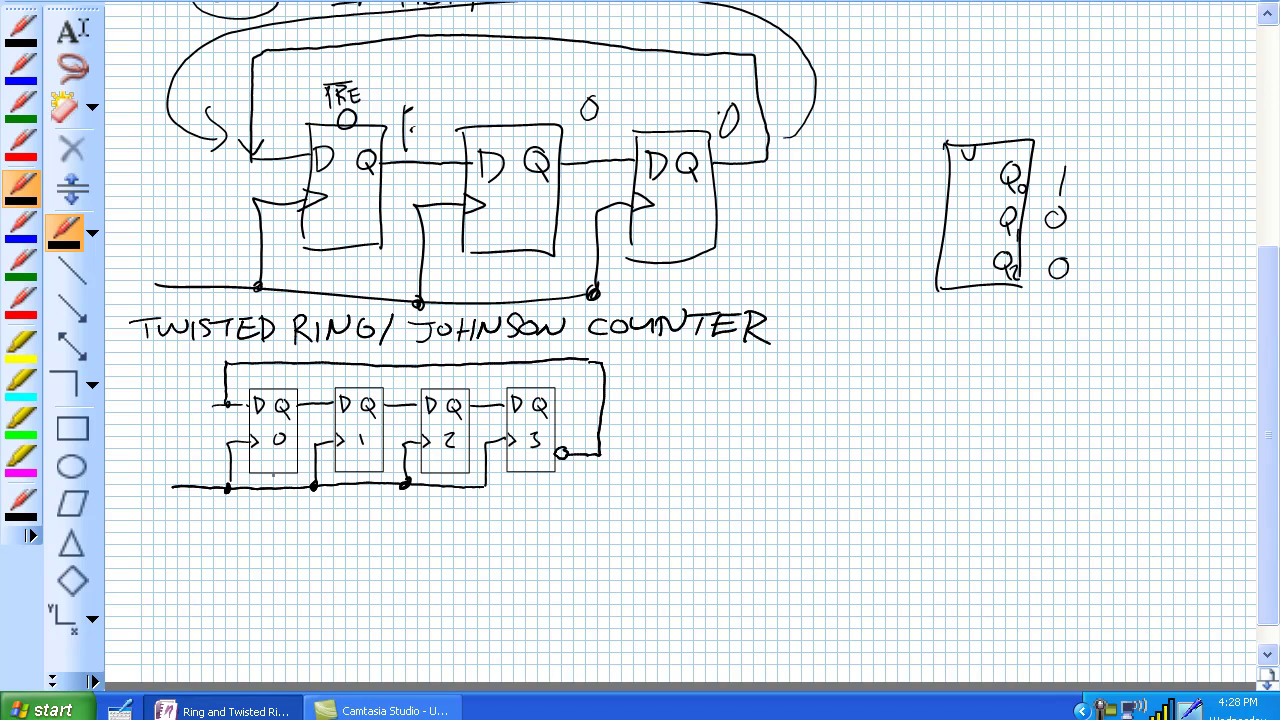
pyautogui.moveTo(273, 476); pyautogui.dragTo(271, 475)
pyautogui.moveTo(357, 472); pyautogui.dragTo(356, 473)
pyautogui.moveTo(444, 474); pyautogui.dragTo(443, 475)
pyautogui.moveTo(533, 474); pyautogui.dragTo(532, 475)
pyautogui.moveTo(272, 483); pyautogui.dragTo(272, 505)
pyautogui.moveTo(357, 483); pyautogui.dragTo(357, 502)
pyautogui.moveTo(444, 483); pyautogui.dragTo(444, 506)
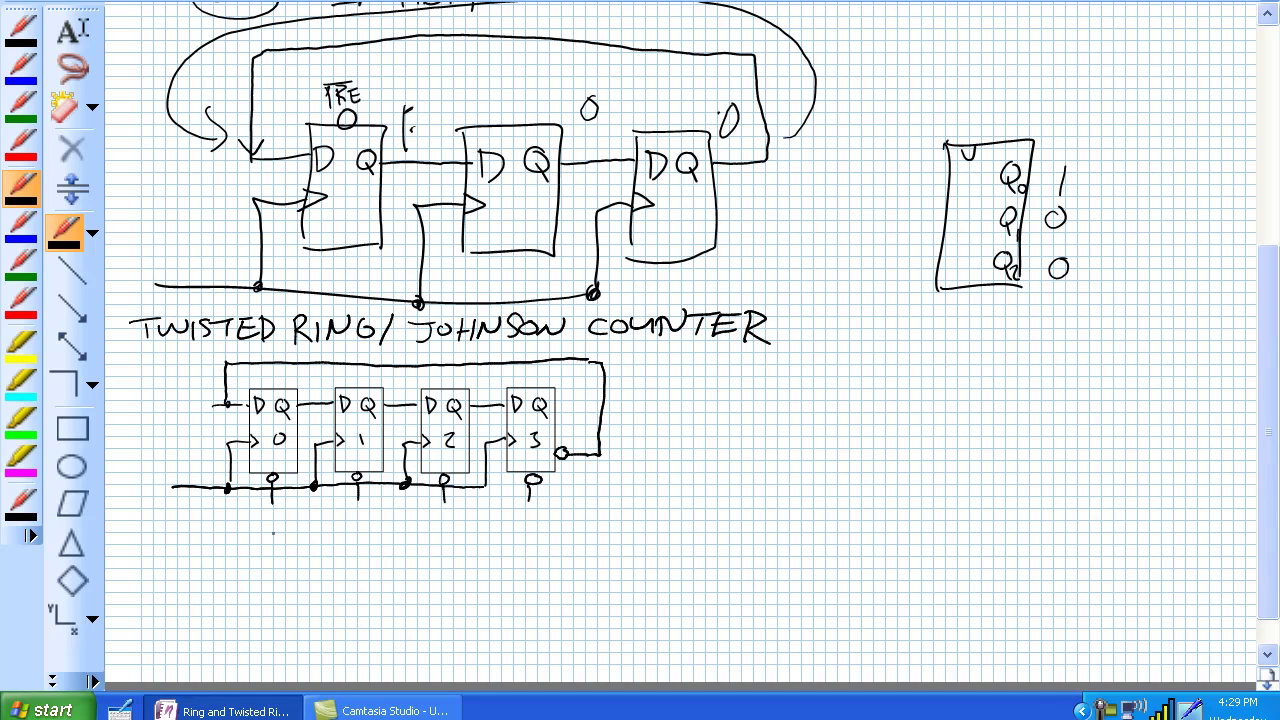
# - Join the stems with a line labelled 1, erase the extra 0, and draw a square-wave clock input
pyautogui.moveTo(272, 505); pyautogui.dragTo(528, 503)
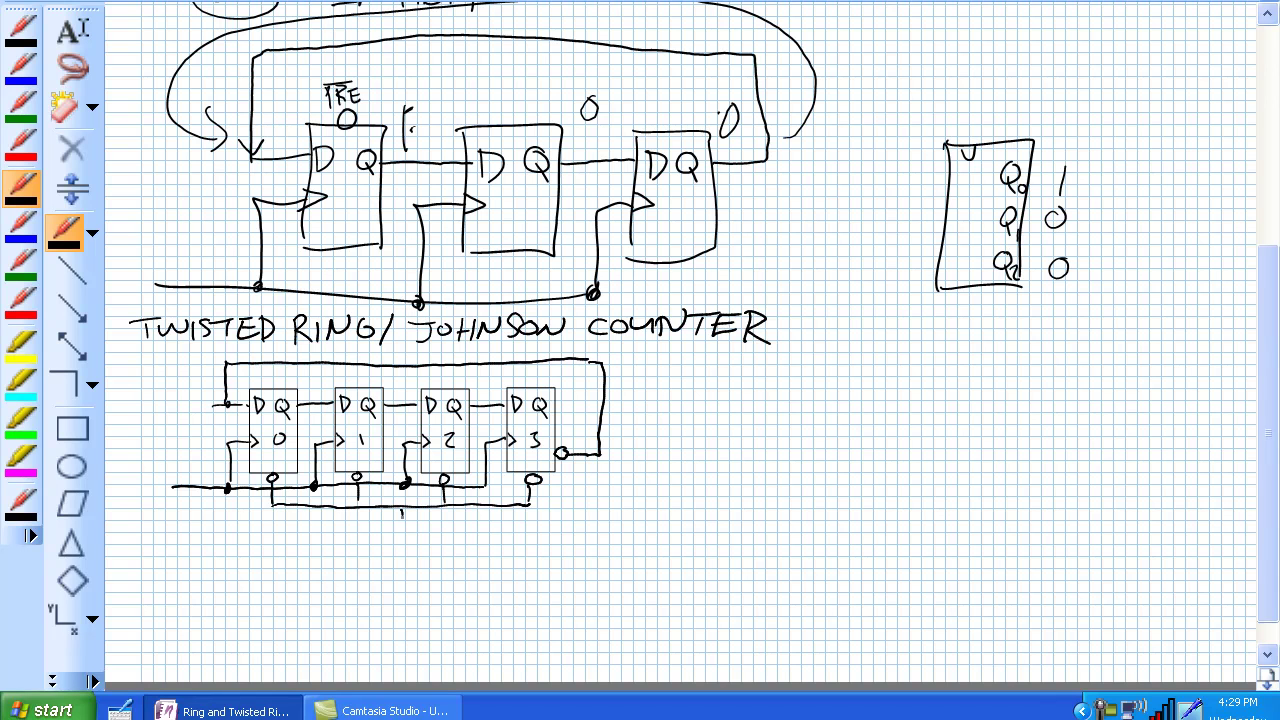
pyautogui.moveTo(402, 514); pyautogui.dragTo(398, 545)
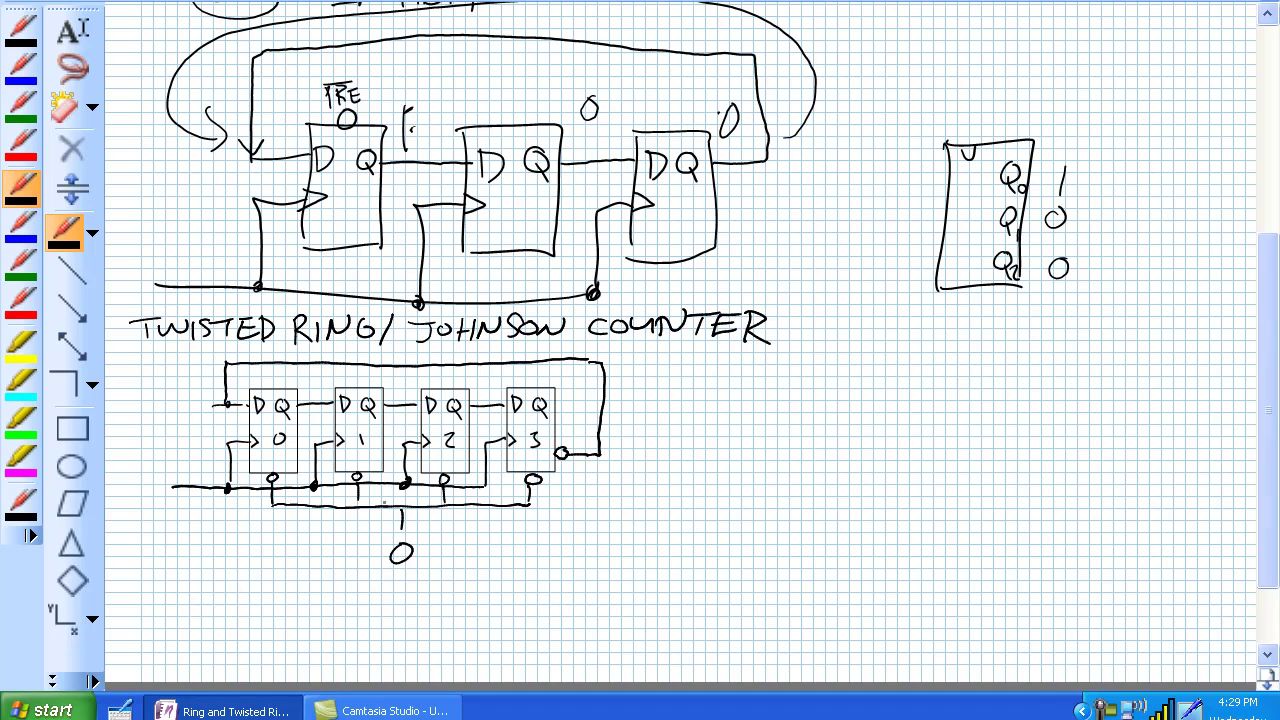
pyautogui.moveTo(412, 543); pyautogui.dragTo(407, 573)
pyautogui.moveTo(126, 490)
pyautogui.mouseDown()
pyautogui.moveTo(127, 466)
pyautogui.moveTo(150, 486)
pyautogui.moveTo(171, 464)
pyautogui.mouseUp()
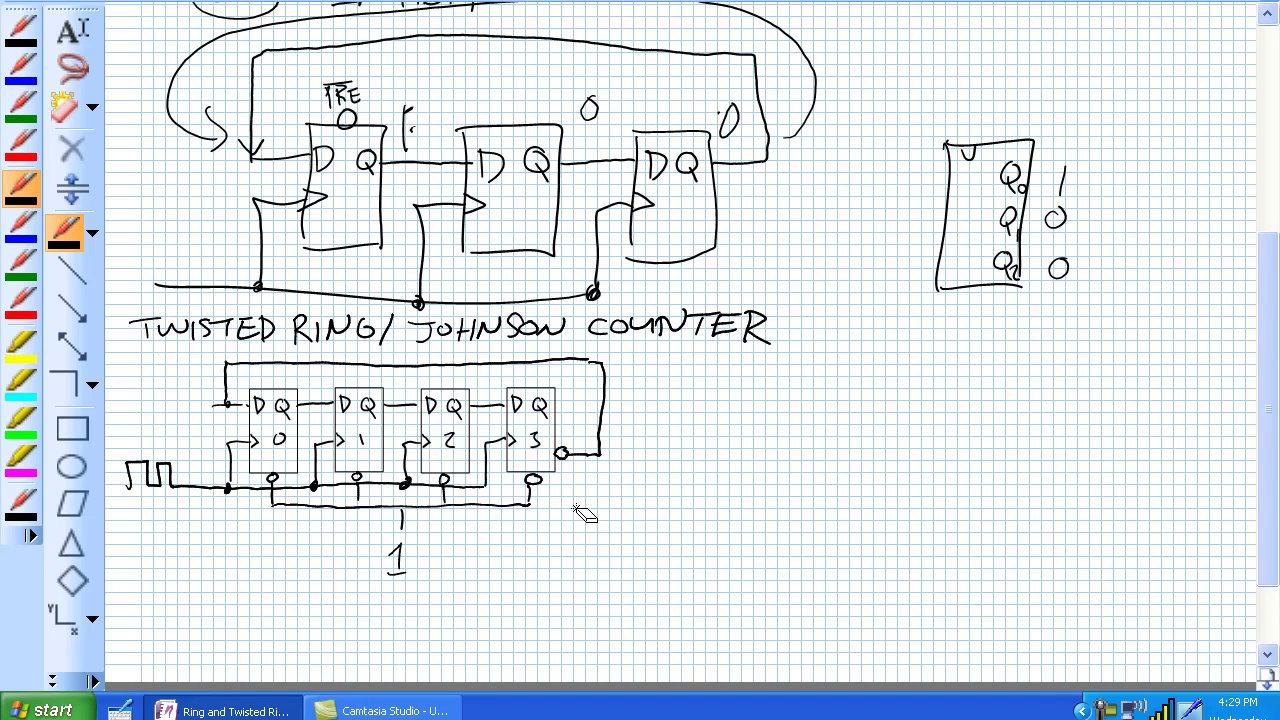
# - Write the 0000 starting state under Q0–Q2 headings with shift arrows to the next row
pyautogui.click(709, 444)
pyautogui.moveTo(752, 406)
pyautogui.mouseDown()
pyautogui.moveTo(808, 424)
pyautogui.moveTo(806, 404)
pyautogui.moveTo(840, 406)
pyautogui.mouseUp()
pyautogui.moveTo(884, 405)
pyautogui.mouseDown()
pyautogui.moveTo(872, 420)
pyautogui.moveTo(886, 405)
pyautogui.mouseUp()
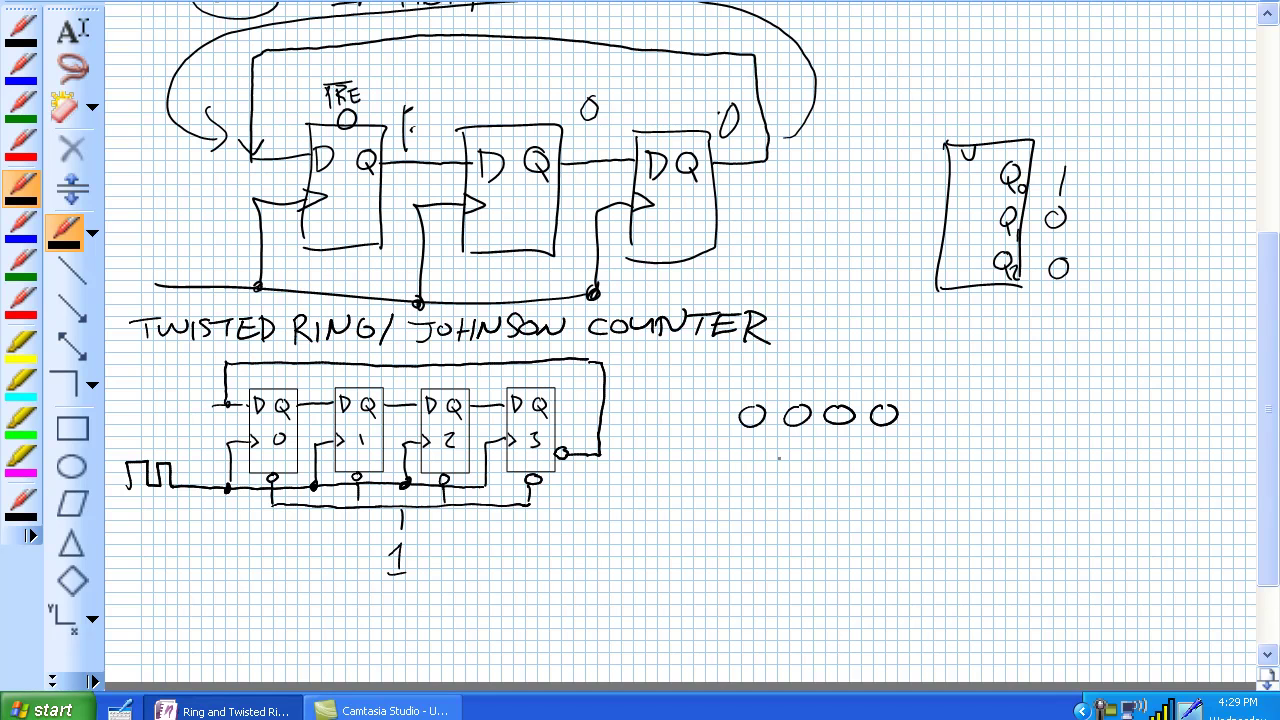
pyautogui.moveTo(768, 434)
pyautogui.mouseDown()
pyautogui.moveTo(797, 466)
pyautogui.moveTo(842, 460)
pyautogui.mouseUp()
pyautogui.moveTo(850, 461)
pyautogui.mouseDown()
pyautogui.moveTo(842, 472)
pyautogui.moveTo(851, 461)
pyautogui.mouseUp()
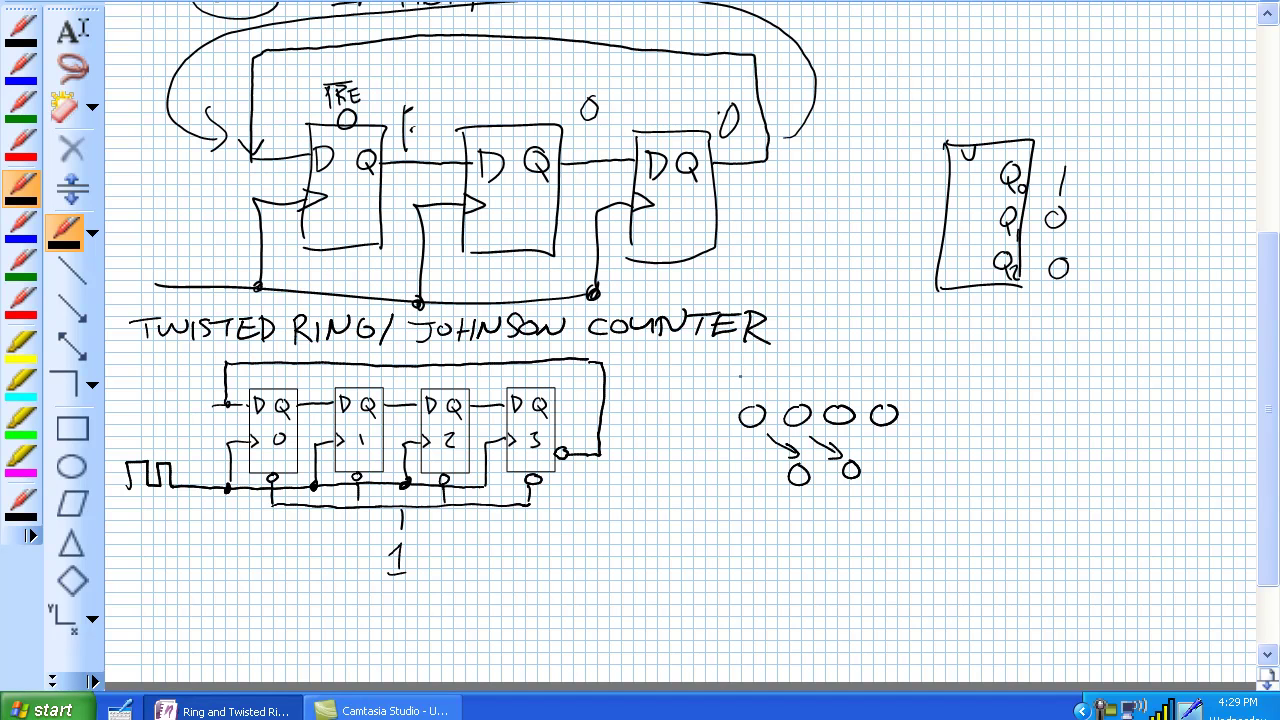
pyautogui.moveTo(748, 362)
pyautogui.mouseDown()
pyautogui.moveTo(757, 382)
pyautogui.moveTo(812, 384)
pyautogui.mouseUp()
pyautogui.moveTo(816, 374)
pyautogui.mouseDown()
pyautogui.moveTo(817, 386)
pyautogui.moveTo(901, 390)
pyautogui.mouseUp()
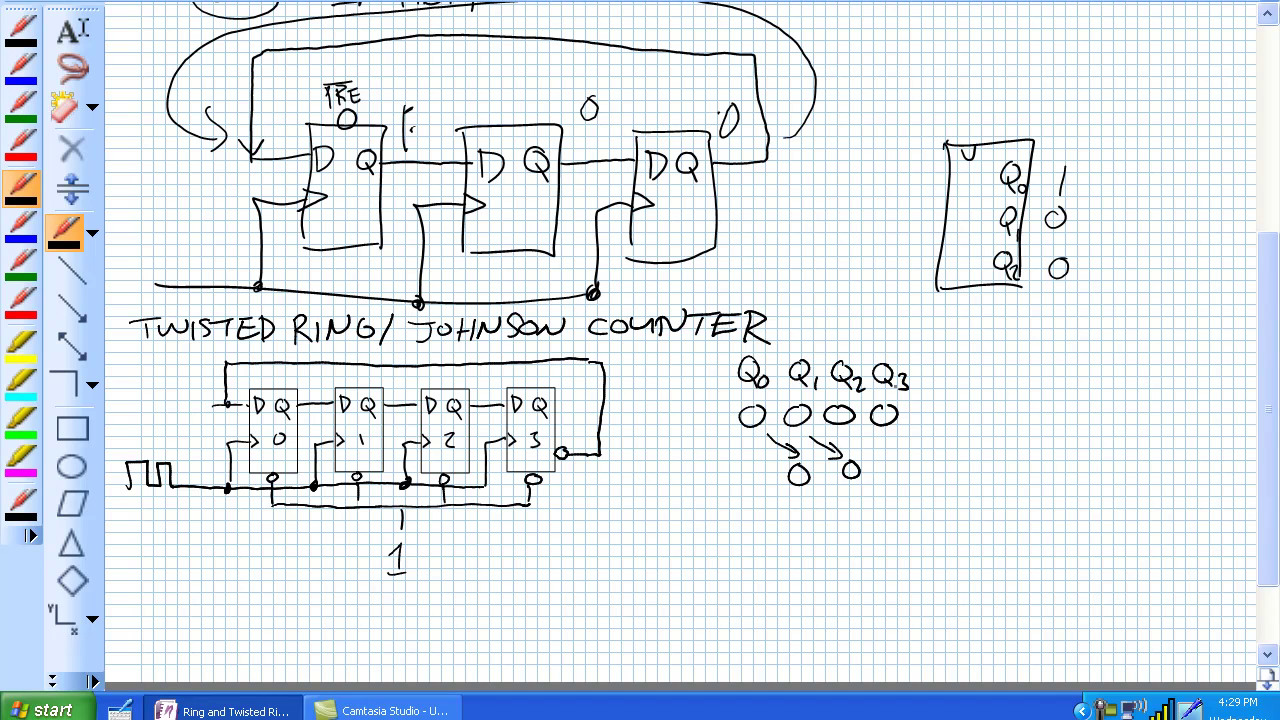
# - Add the third shift arrow, label the last output Q3-bar, and loop it back to Q0
pyautogui.moveTo(853, 432); pyautogui.dragTo(872, 445)
pyautogui.moveTo(879, 430)
pyautogui.mouseDown()
pyautogui.moveTo(873, 448)
pyautogui.moveTo(893, 455)
pyautogui.mouseUp()
pyautogui.moveTo(580, 470); pyautogui.dragTo(576, 471)
pyautogui.moveTo(580, 482)
pyautogui.mouseDown()
pyautogui.moveTo(602, 500)
pyautogui.moveTo(589, 515)
pyautogui.moveTo(599, 462)
pyautogui.mouseUp()
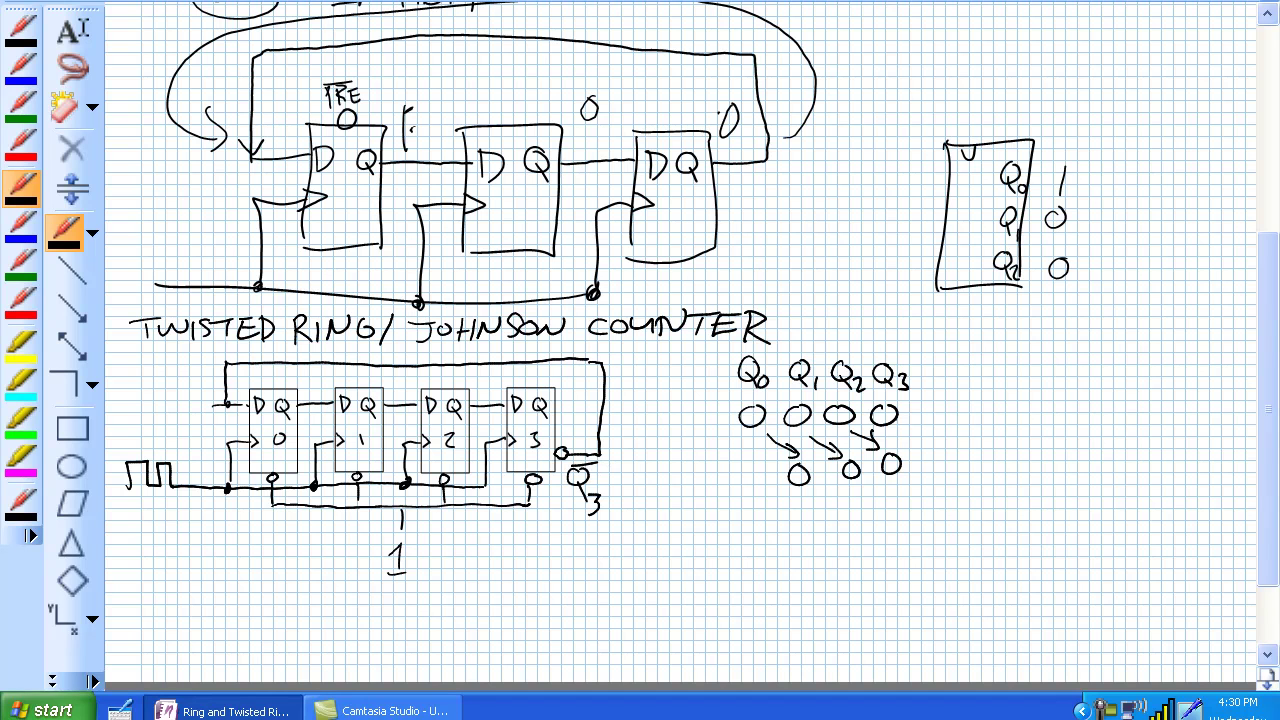
pyautogui.moveTo(898, 419)
pyautogui.mouseDown()
pyautogui.moveTo(882, 350)
pyautogui.moveTo(702, 420)
pyautogui.moveTo(746, 492)
pyautogui.mouseUp()
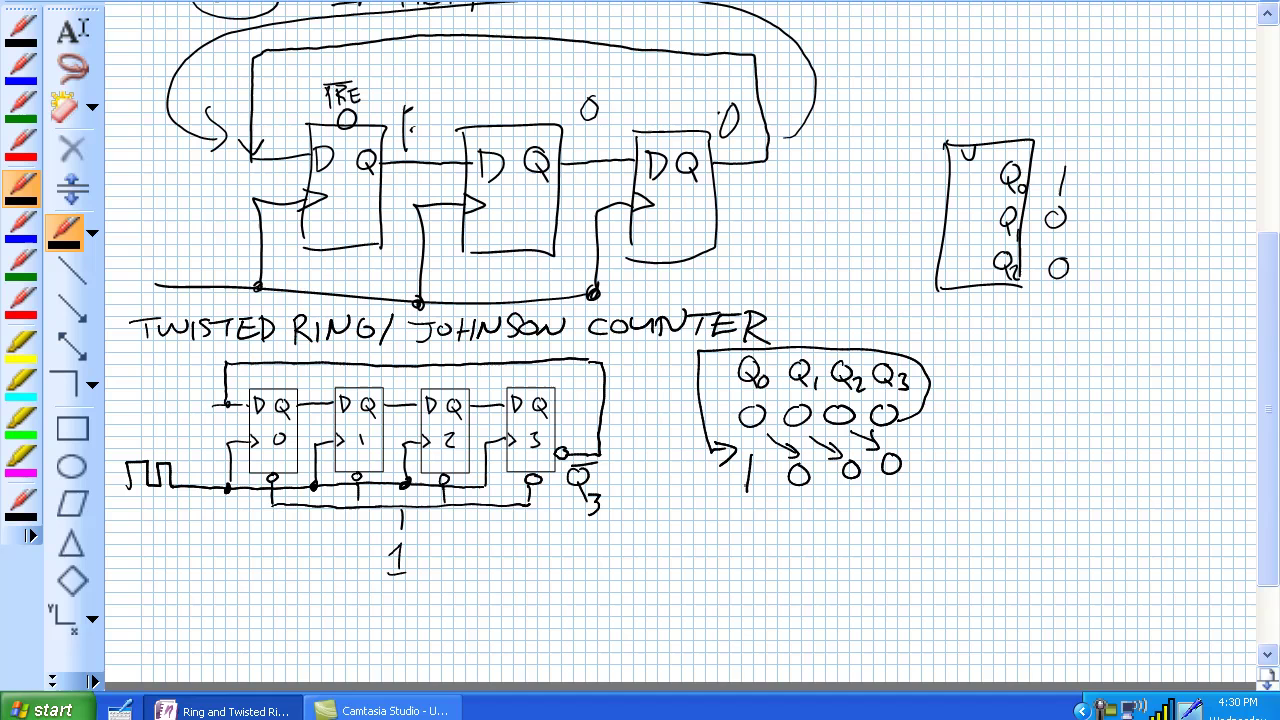
# - In thick blue ink, draw shift arrows and write the 1100 row, looping the inverted last bit back
pyautogui.click(22, 228)
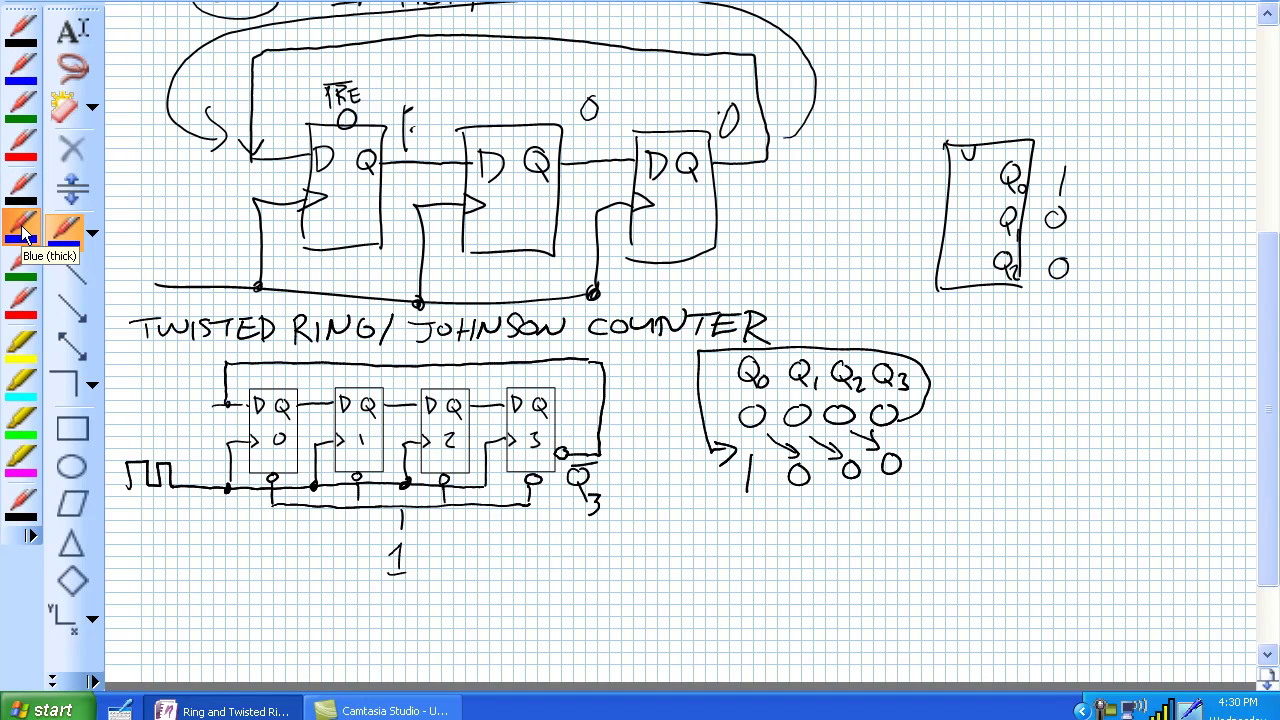
pyautogui.moveTo(816, 491)
pyautogui.mouseDown()
pyautogui.moveTo(839, 510)
pyautogui.moveTo(828, 516)
pyautogui.mouseUp()
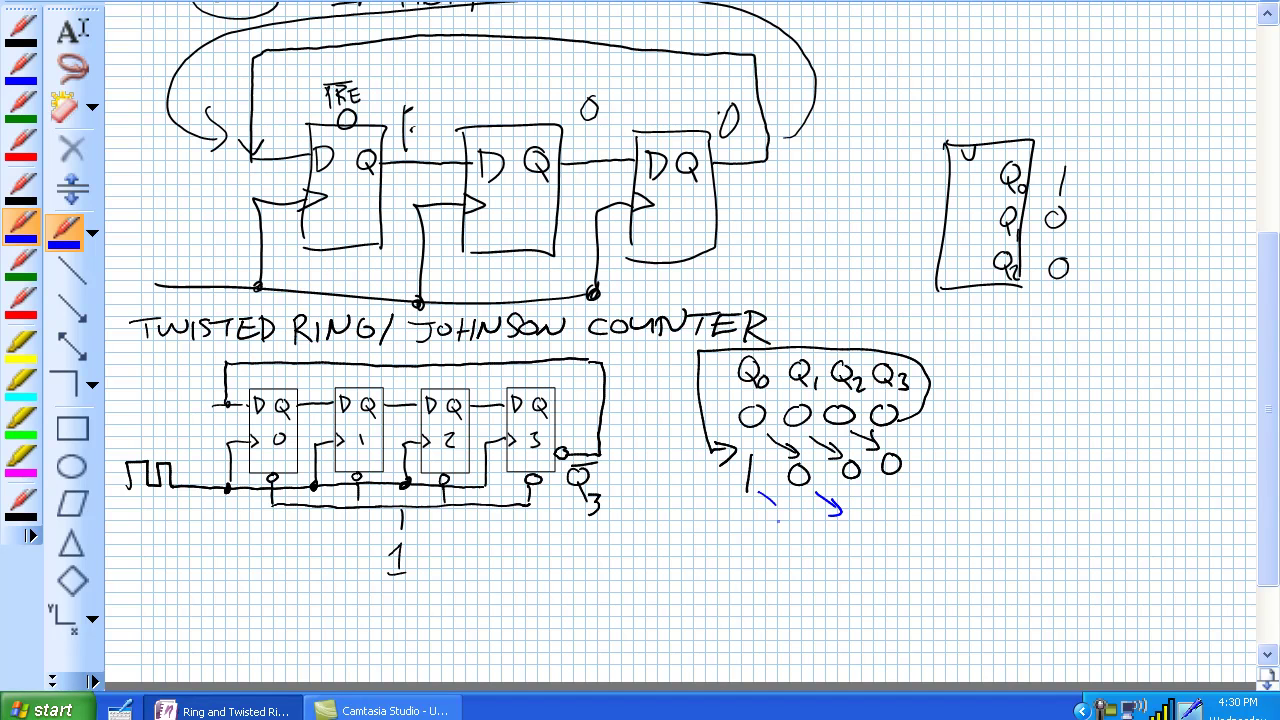
pyautogui.moveTo(775, 505); pyautogui.dragTo(788, 511)
pyautogui.moveTo(780, 500); pyautogui.dragTo(774, 517)
pyautogui.moveTo(866, 485); pyautogui.dragTo(879, 493)
pyautogui.moveTo(848, 537); pyautogui.dragTo(851, 530)
pyautogui.moveTo(898, 530); pyautogui.dragTo(899, 526)
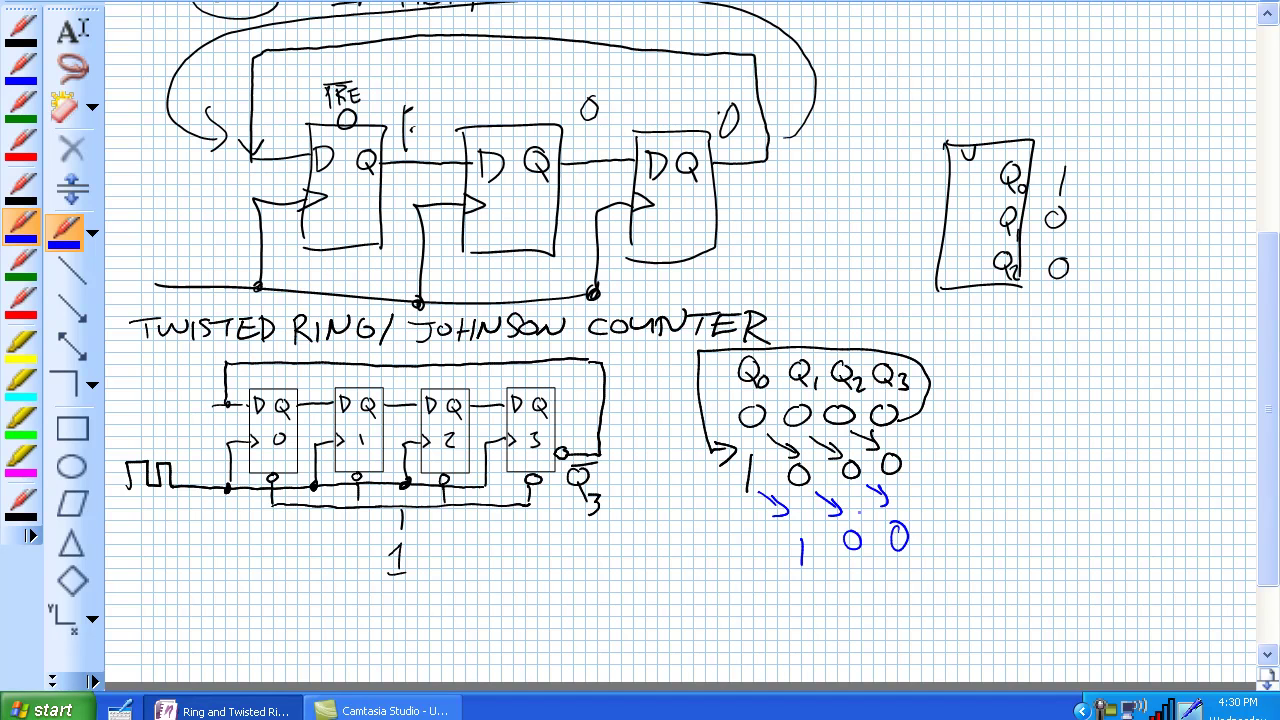
pyautogui.moveTo(905, 463)
pyautogui.mouseDown()
pyautogui.moveTo(698, 516)
pyautogui.moveTo(706, 541)
pyautogui.moveTo(752, 564)
pyautogui.mouseUp()
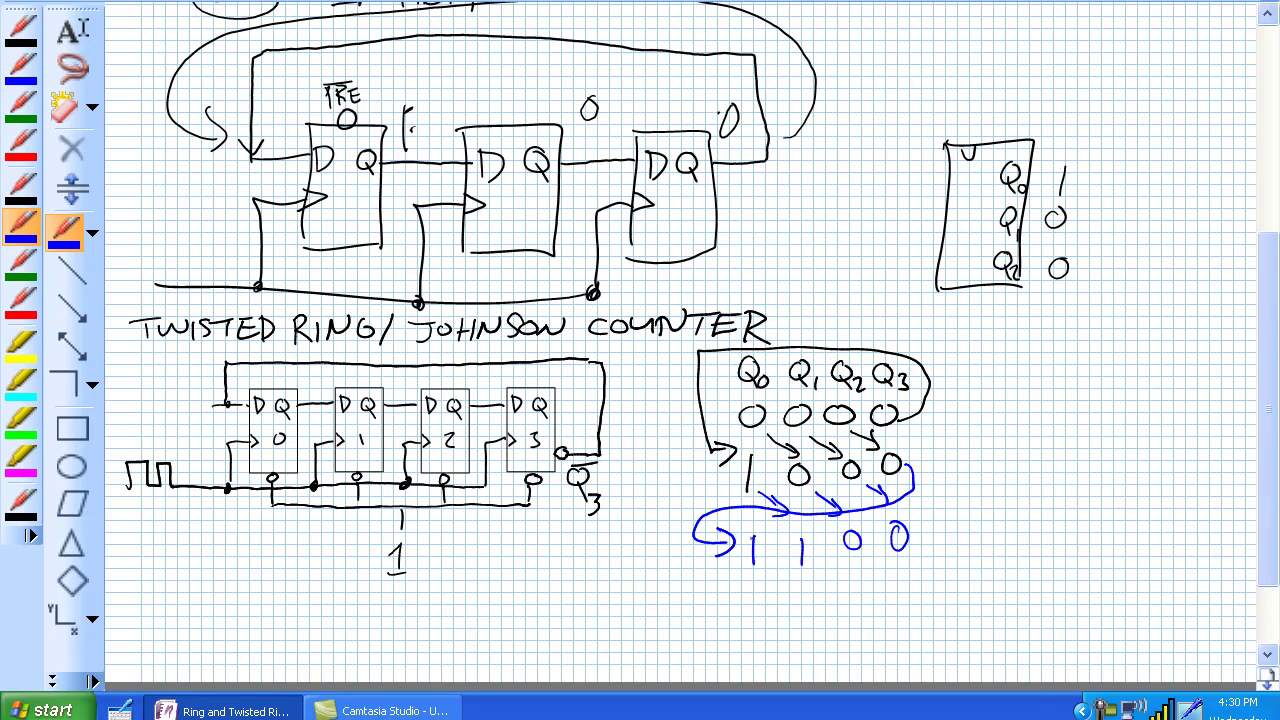
# - Write rows 1110 and 1111, circle 1110's trailing 0, and ring the 0000 and 1111 rows
pyautogui.scroll(-2, 1264, 500)
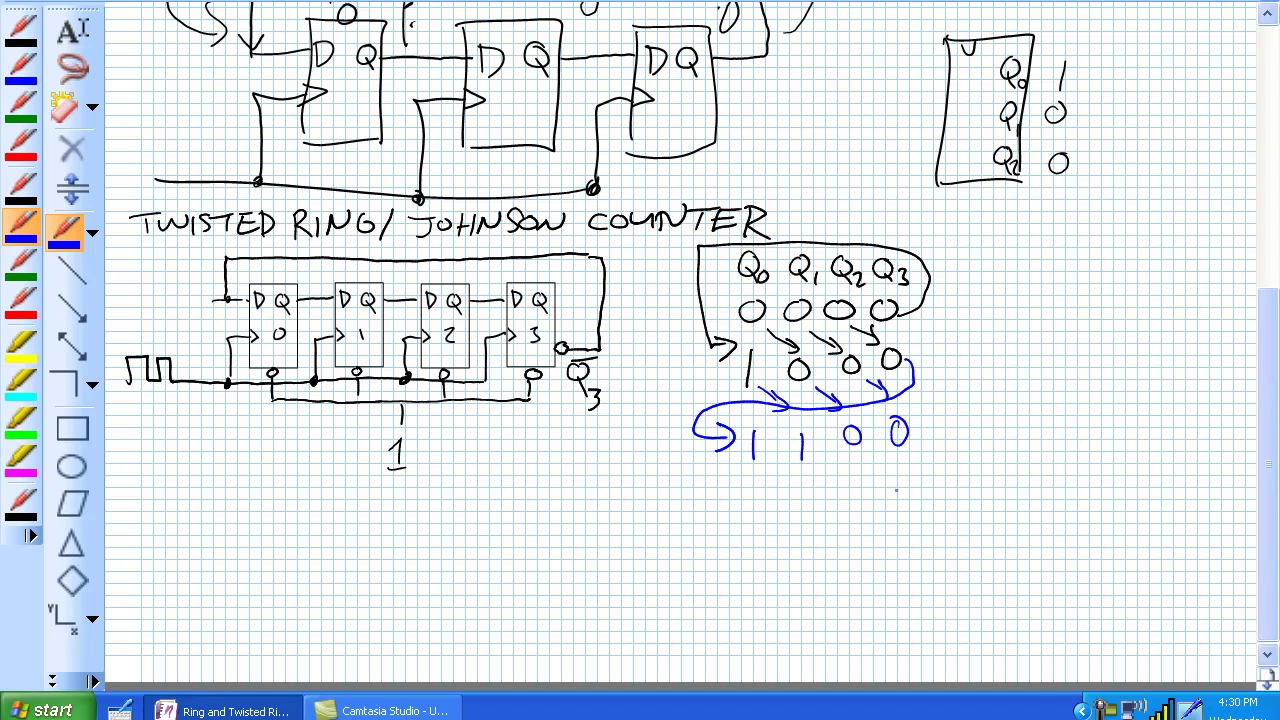
pyautogui.moveTo(905, 482)
pyautogui.mouseDown()
pyautogui.moveTo(860, 504)
pyautogui.moveTo(809, 502)
pyautogui.mouseUp()
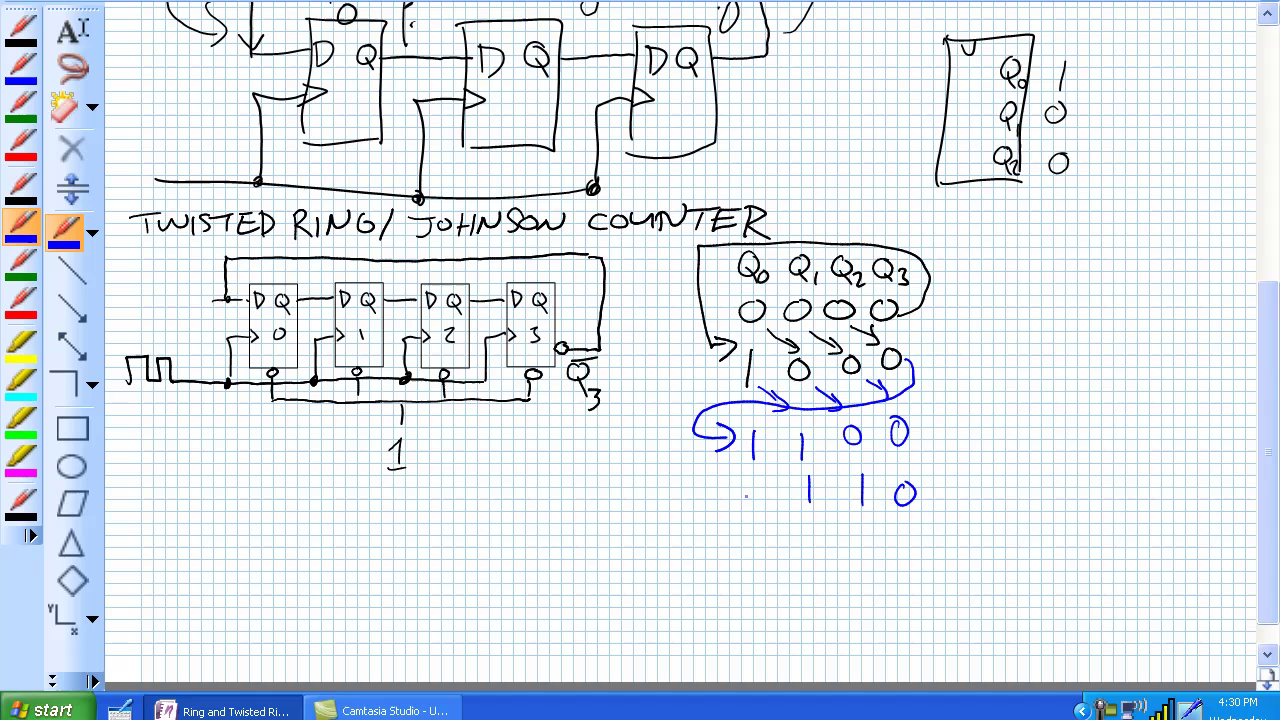
pyautogui.moveTo(754, 481); pyautogui.dragTo(753, 513)
pyautogui.scroll(-2, 1247, 436)
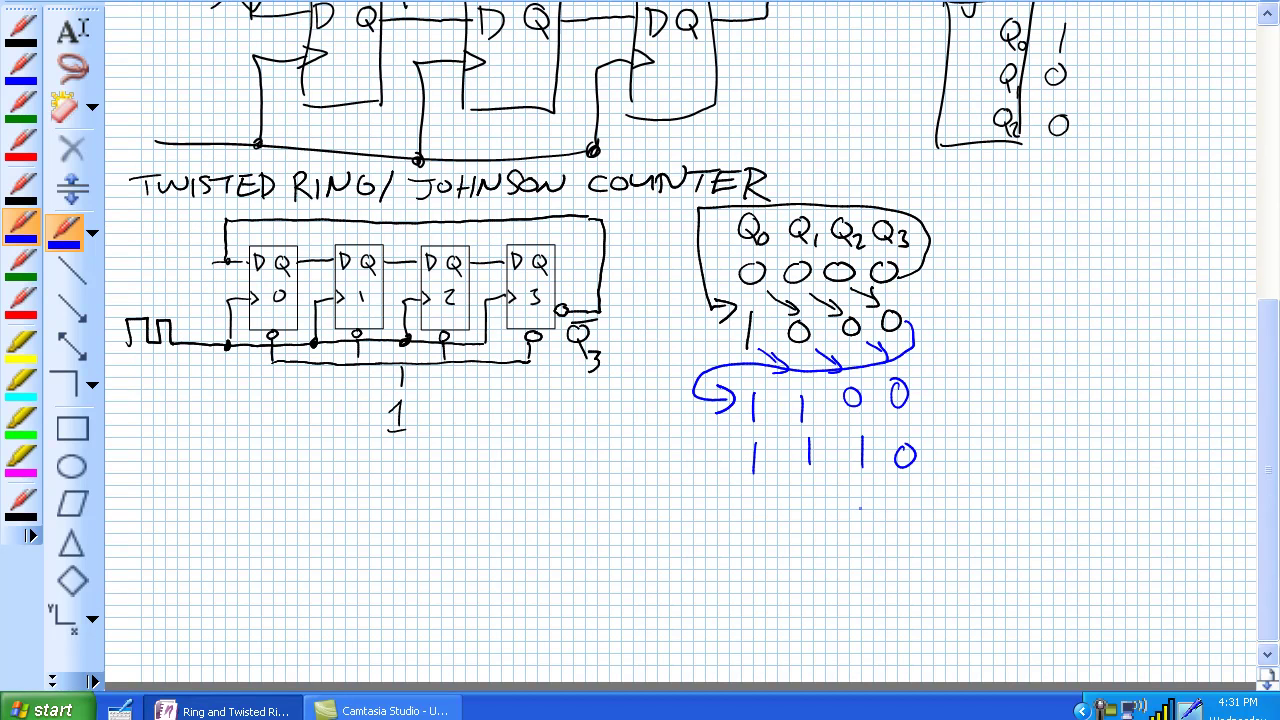
pyautogui.moveTo(816, 496)
pyautogui.mouseDown()
pyautogui.moveTo(816, 521)
pyautogui.moveTo(910, 521)
pyautogui.mouseUp()
pyautogui.moveTo(906, 435)
pyautogui.mouseDown()
pyautogui.moveTo(898, 477)
pyautogui.moveTo(930, 440)
pyautogui.mouseUp()
pyautogui.moveTo(757, 491); pyautogui.dragTo(757, 522)
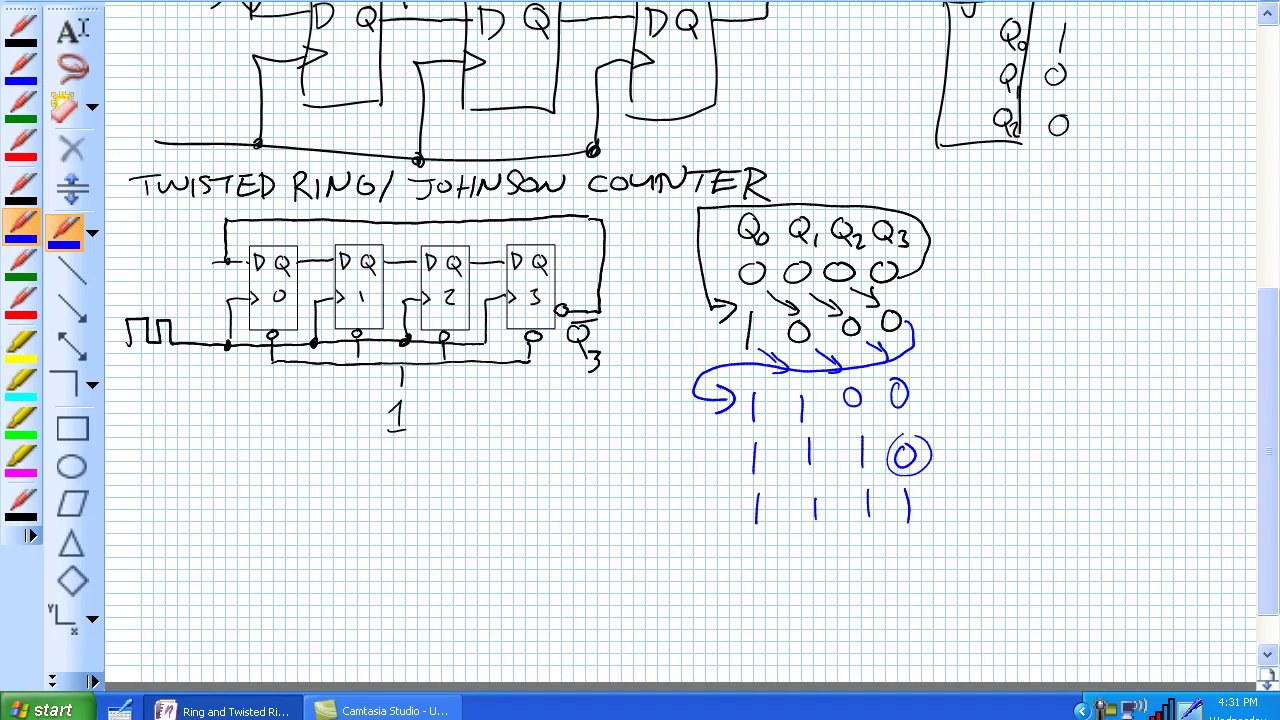
pyautogui.moveTo(904, 259)
pyautogui.mouseDown()
pyautogui.moveTo(766, 254)
pyautogui.moveTo(906, 264)
pyautogui.mouseUp()
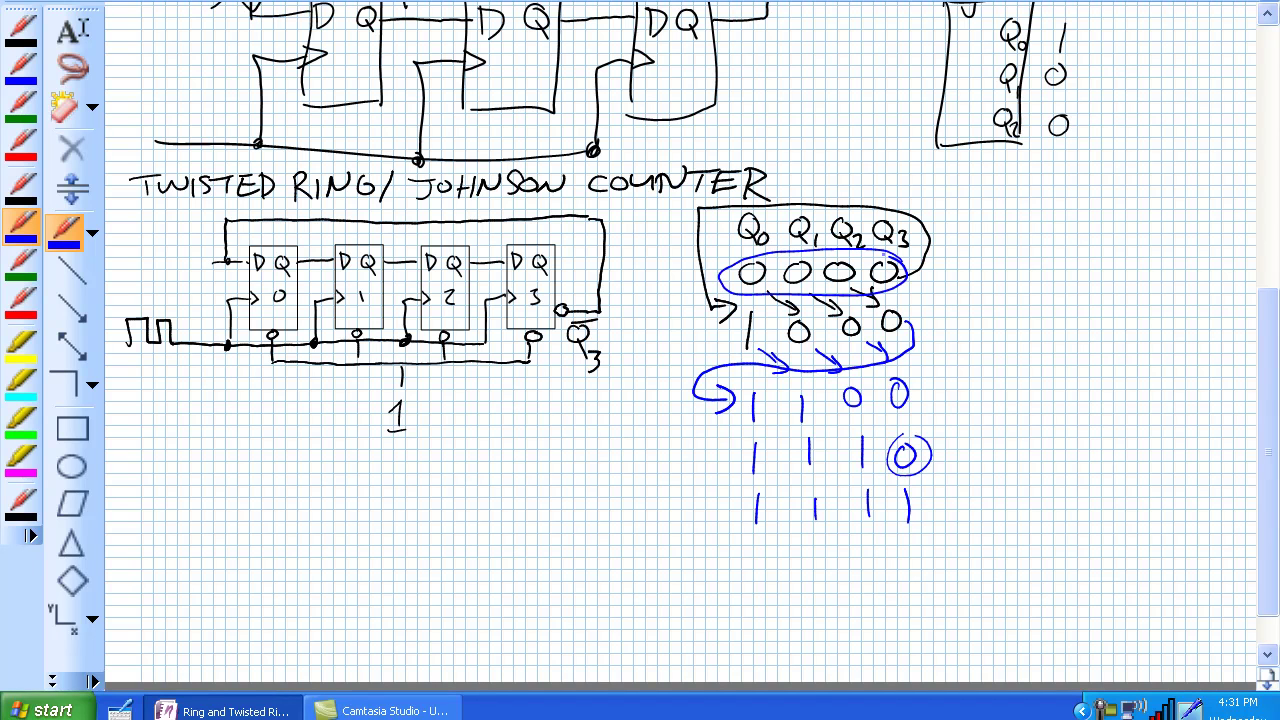
pyautogui.moveTo(920, 490)
pyautogui.mouseDown()
pyautogui.moveTo(710, 521)
pyautogui.moveTo(910, 489)
pyautogui.mouseUp()
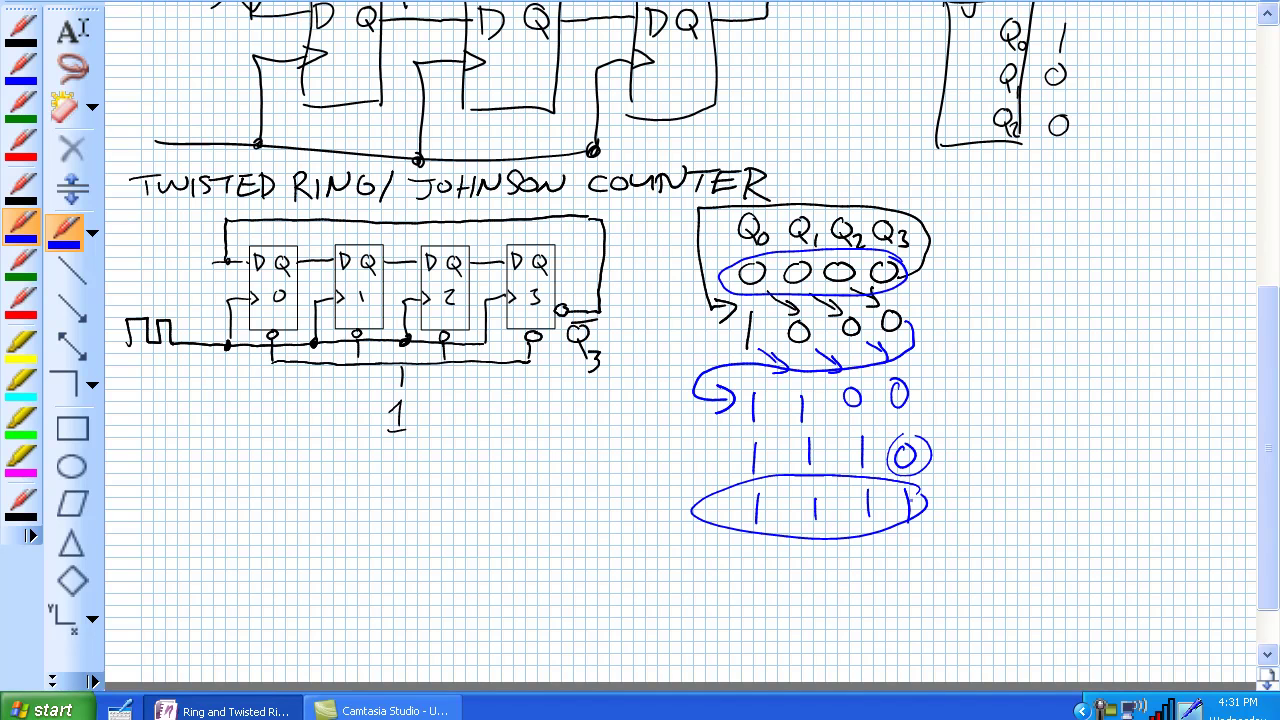
# - Add shift arrows below 1111 and write row 0111, circling its last 1 and looping it onward
pyautogui.moveTo(781, 544)
pyautogui.mouseDown()
pyautogui.moveTo(823, 574)
pyautogui.moveTo(818, 618)
pyautogui.mouseUp()
pyautogui.moveTo(875, 586); pyautogui.dragTo(875, 614)
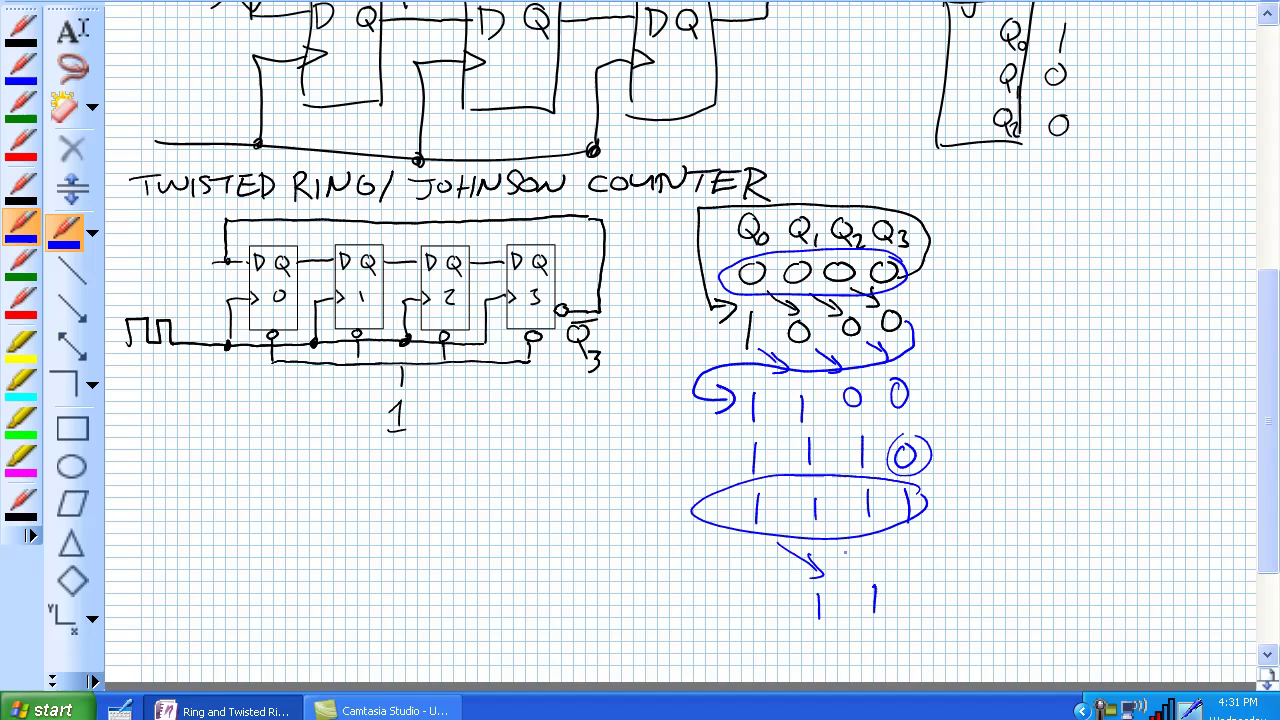
pyautogui.moveTo(838, 545); pyautogui.dragTo(872, 572)
pyautogui.moveTo(885, 538)
pyautogui.mouseDown()
pyautogui.moveTo(914, 564)
pyautogui.moveTo(922, 600)
pyautogui.mouseUp()
pyautogui.moveTo(906, 486)
pyautogui.mouseDown()
pyautogui.moveTo(904, 522)
pyautogui.moveTo(942, 500)
pyautogui.moveTo(968, 512)
pyautogui.moveTo(716, 552)
pyautogui.moveTo(711, 590)
pyautogui.moveTo(754, 598)
pyautogui.moveTo(766, 578)
pyautogui.mouseUp()
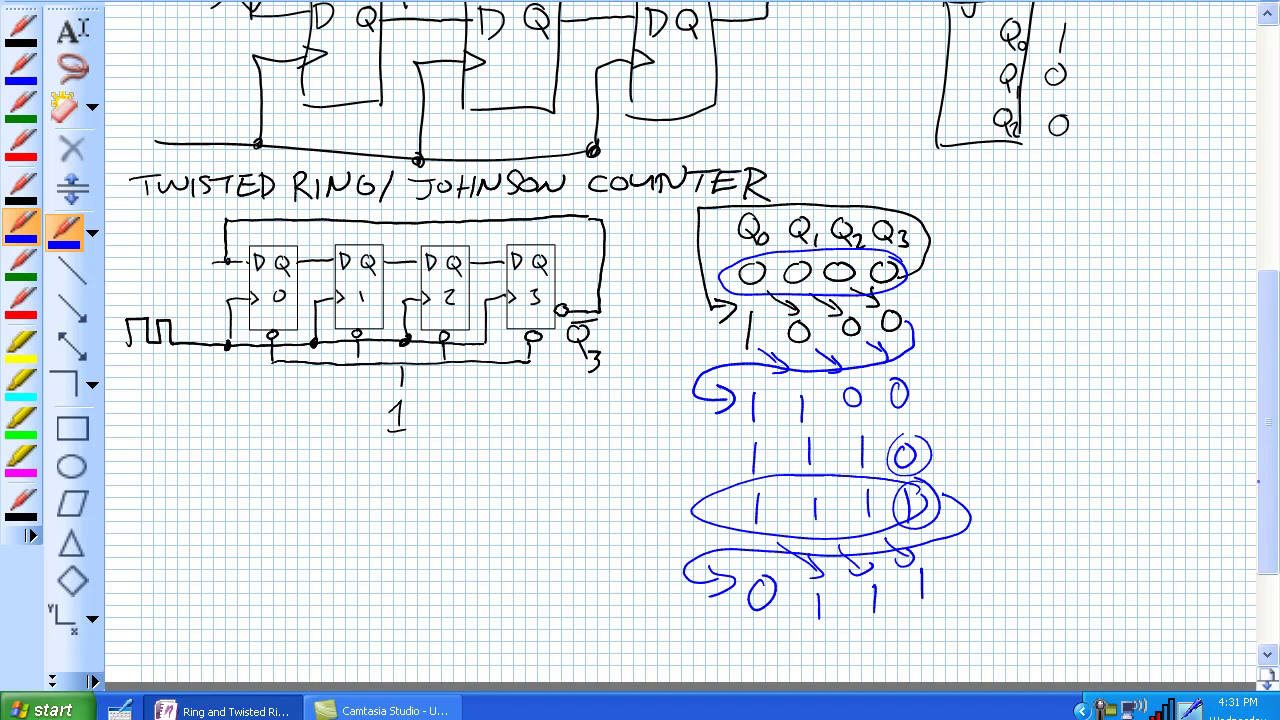
pyautogui.scroll(-3, 1240, 497)
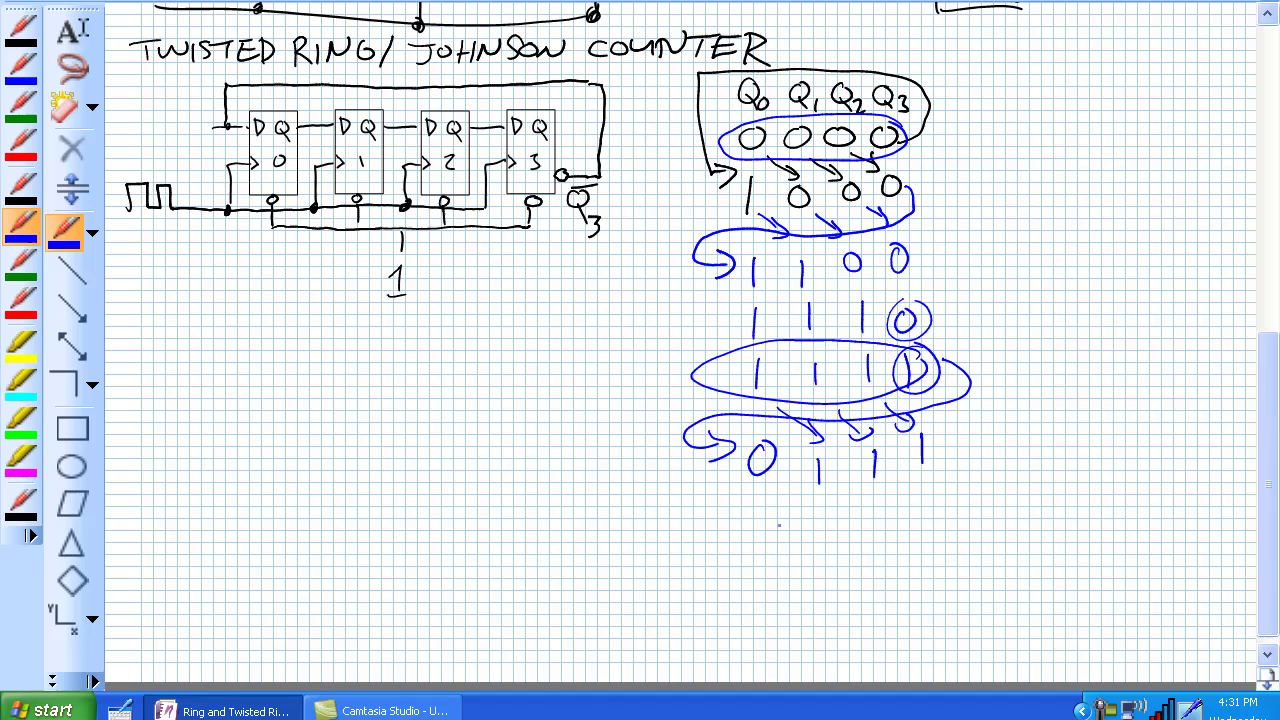
pyautogui.moveTo(822, 511); pyautogui.dragTo(924, 531)
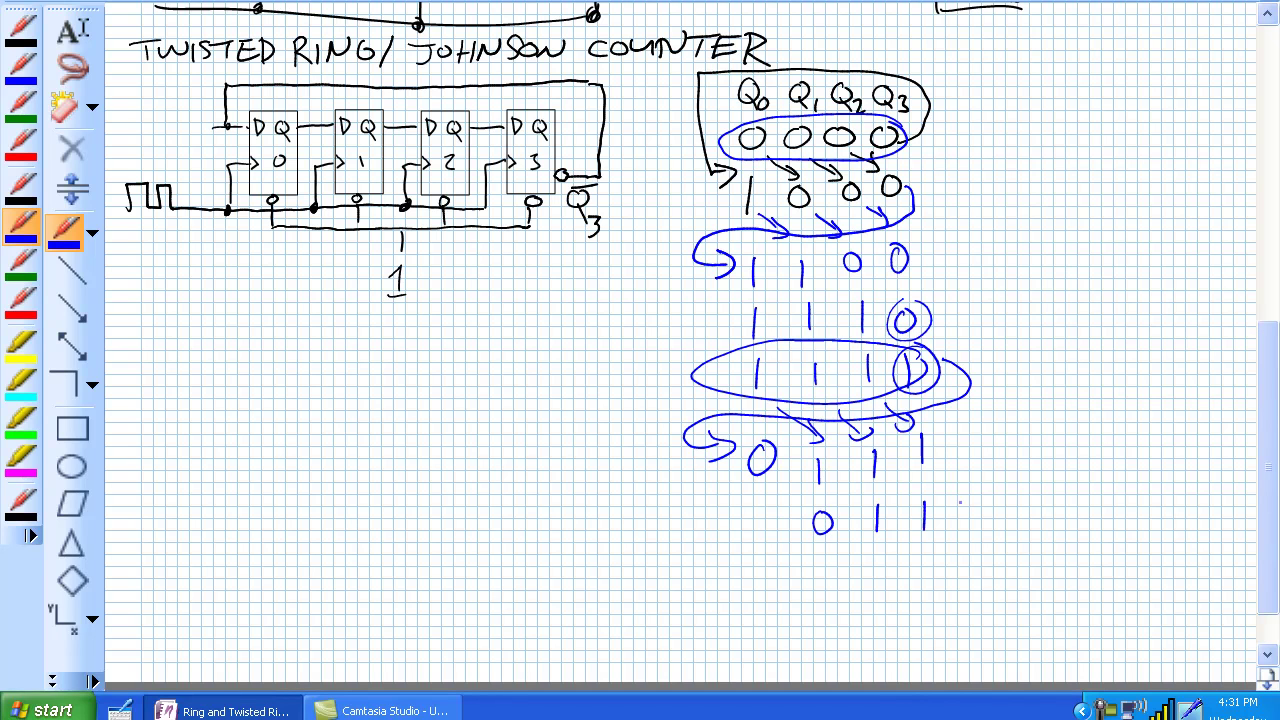
pyautogui.moveTo(921, 432)
pyautogui.mouseDown()
pyautogui.moveTo(935, 472)
pyautogui.moveTo(730, 518)
pyautogui.moveTo(740, 530)
pyautogui.moveTo(779, 508)
pyautogui.mouseUp()
# - Write rows 0011 and 0001 with circled last bits and looping arrows, then ellipse the 0000 row
pyautogui.scroll(-1, 1251, 490)
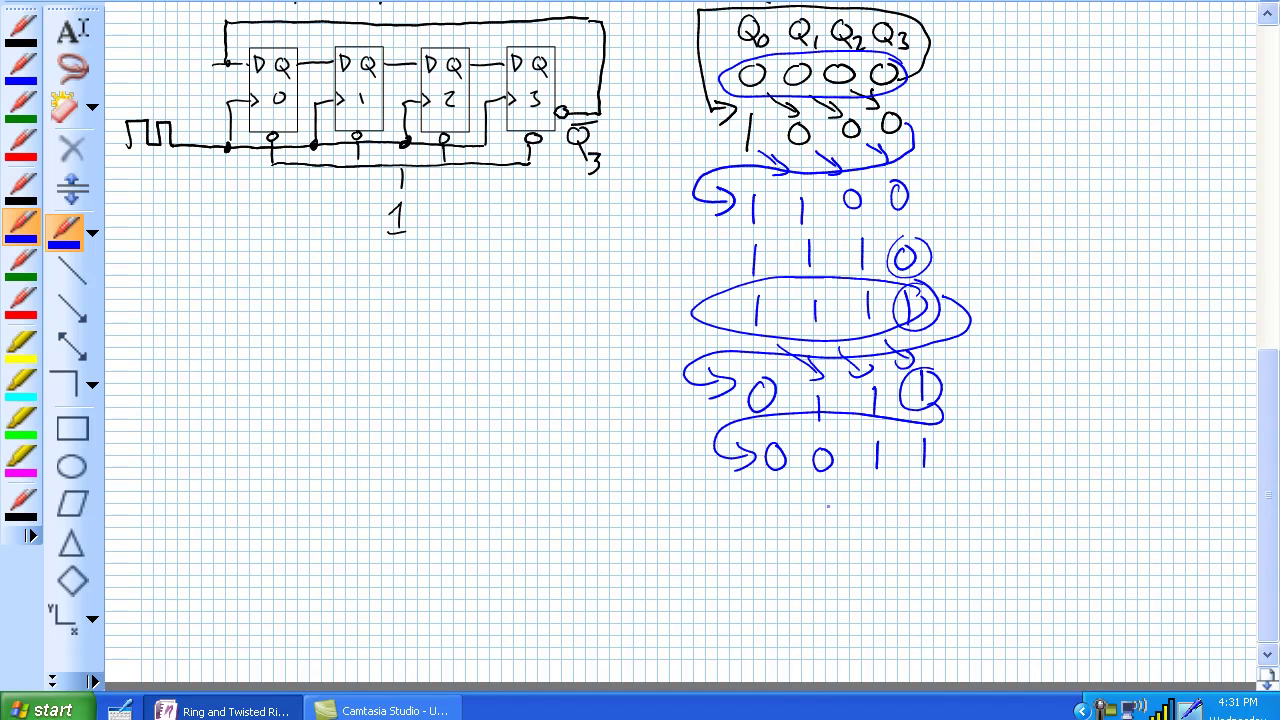
pyautogui.moveTo(832, 501)
pyautogui.mouseDown()
pyautogui.moveTo(884, 499)
pyautogui.moveTo(926, 519)
pyautogui.mouseUp()
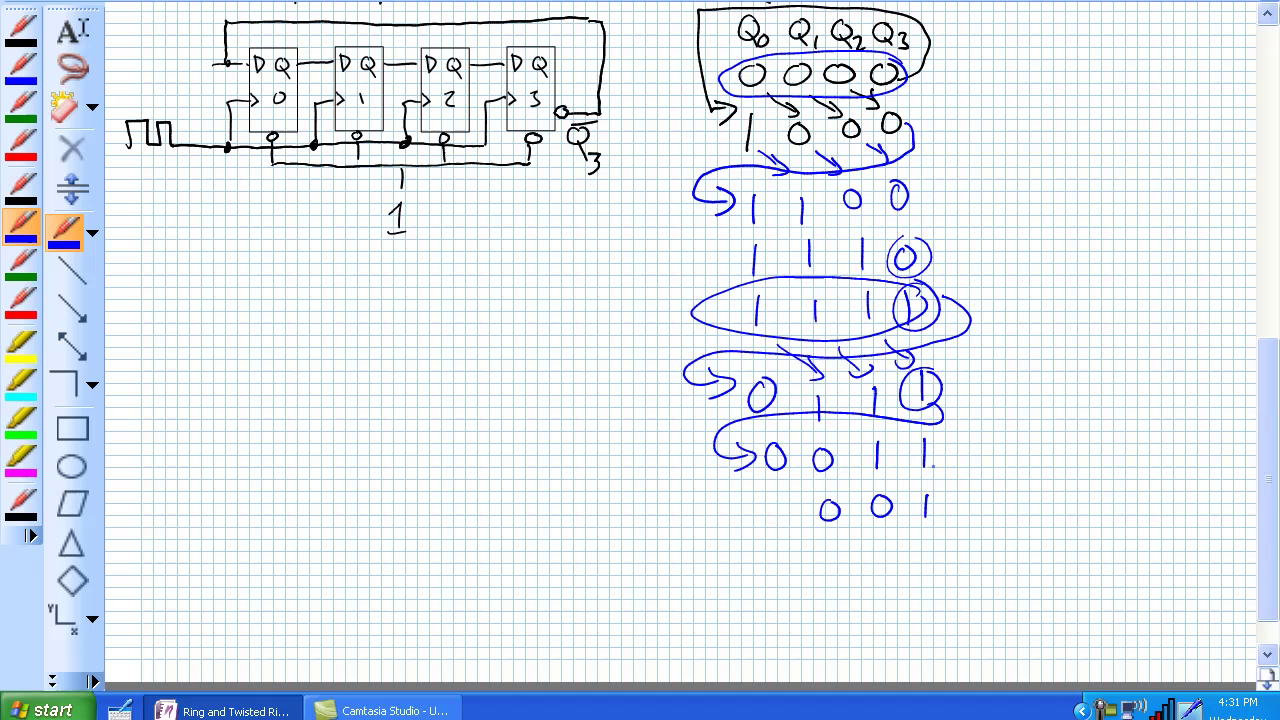
pyautogui.moveTo(924, 434)
pyautogui.mouseDown()
pyautogui.moveTo(944, 462)
pyautogui.moveTo(724, 514)
pyautogui.moveTo(740, 526)
pyautogui.moveTo(783, 500)
pyautogui.mouseUp()
pyautogui.scroll(-1, 1249, 463)
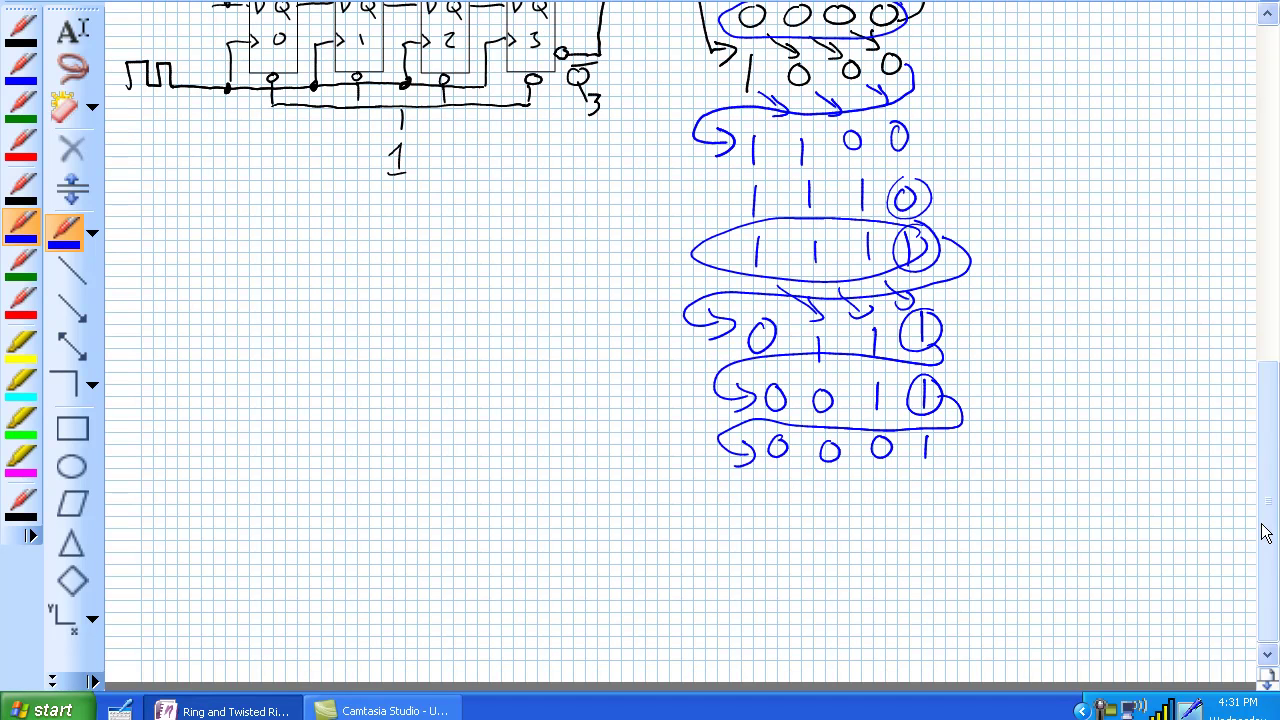
pyautogui.moveTo(840, 496); pyautogui.dragTo(922, 498)
pyautogui.moveTo(926, 436)
pyautogui.mouseDown()
pyautogui.moveTo(746, 482)
pyautogui.moveTo(786, 508)
pyautogui.mouseUp()
pyautogui.moveTo(806, 494); pyautogui.dragTo(804, 497)
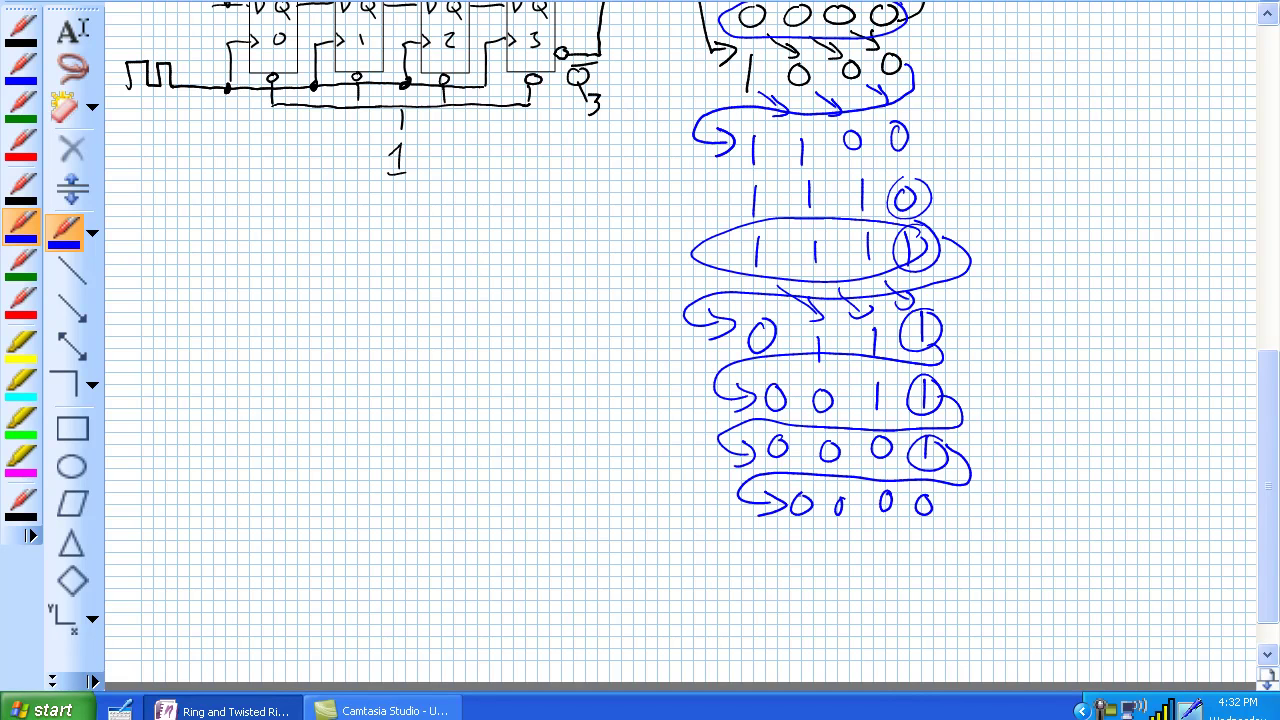
pyautogui.moveTo(840, 473)
pyautogui.mouseDown()
pyautogui.moveTo(948, 490)
pyautogui.moveTo(932, 484)
pyautogui.mouseUp()
# - Draw a curve from the 0000 row back up to the first state, ending in an arrowhead
pyautogui.moveTo(907, 548)
pyautogui.mouseDown()
pyautogui.moveTo(1103, 400)
pyautogui.moveTo(970, 45)
pyautogui.mouseUp()
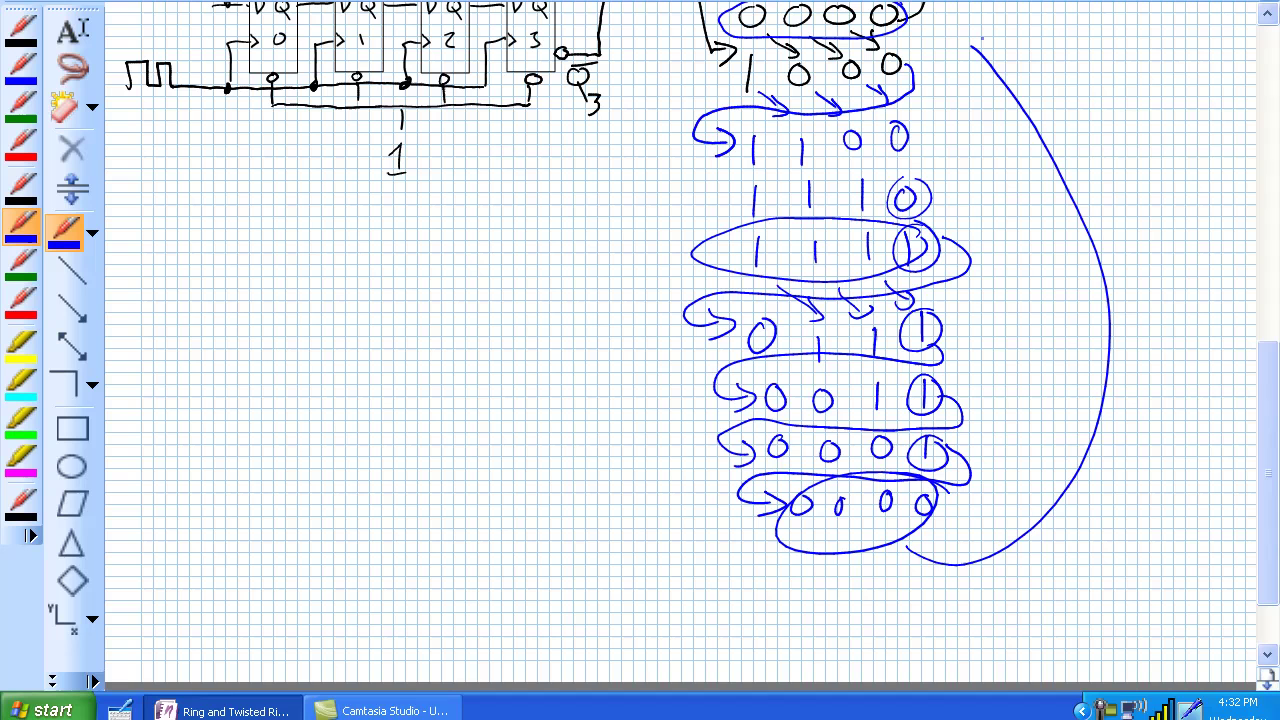
pyautogui.scroll(5, 1237, 300)
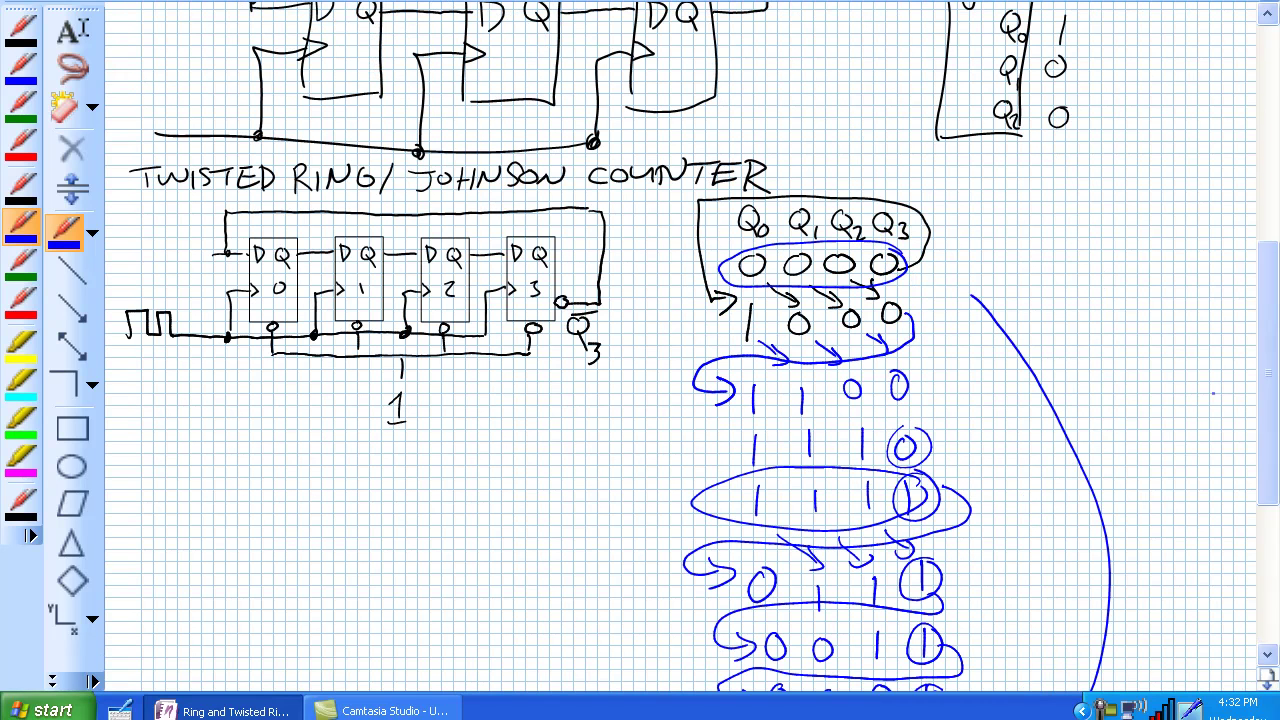
pyautogui.moveTo(968, 300); pyautogui.dragTo(996, 293)
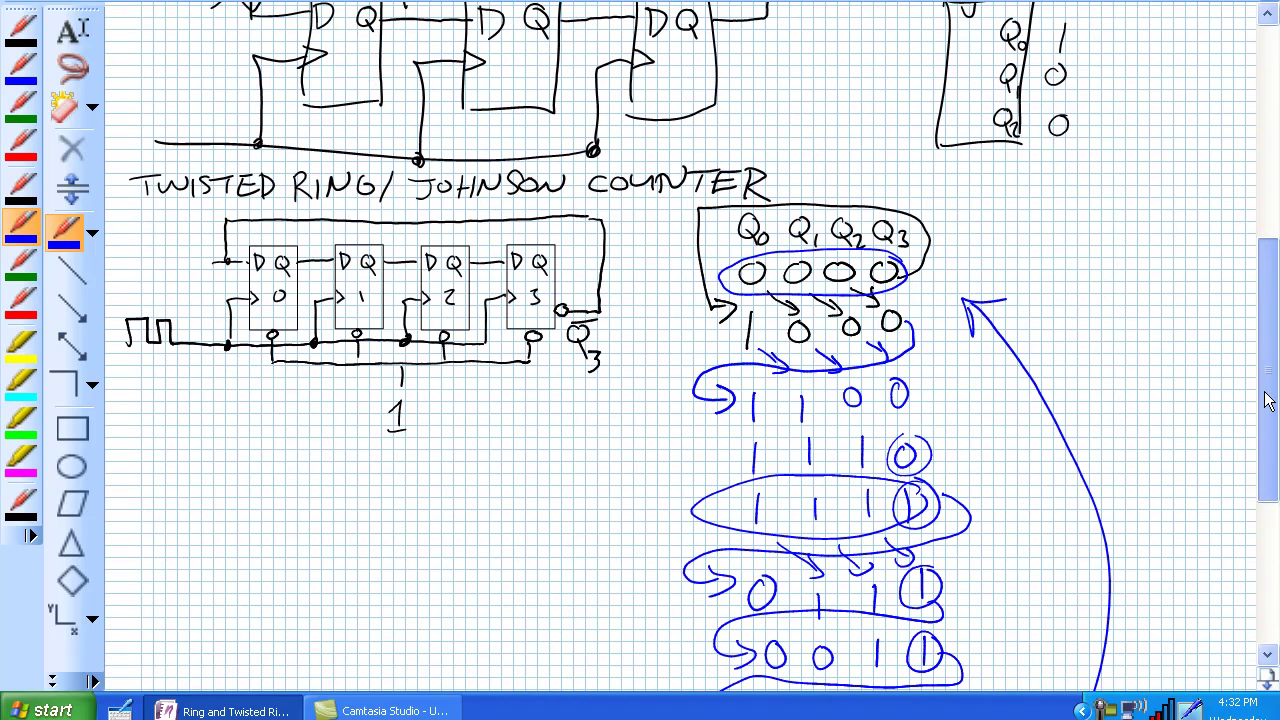
pyautogui.moveTo(1268, 400); pyautogui.dragTo(1272, 437)
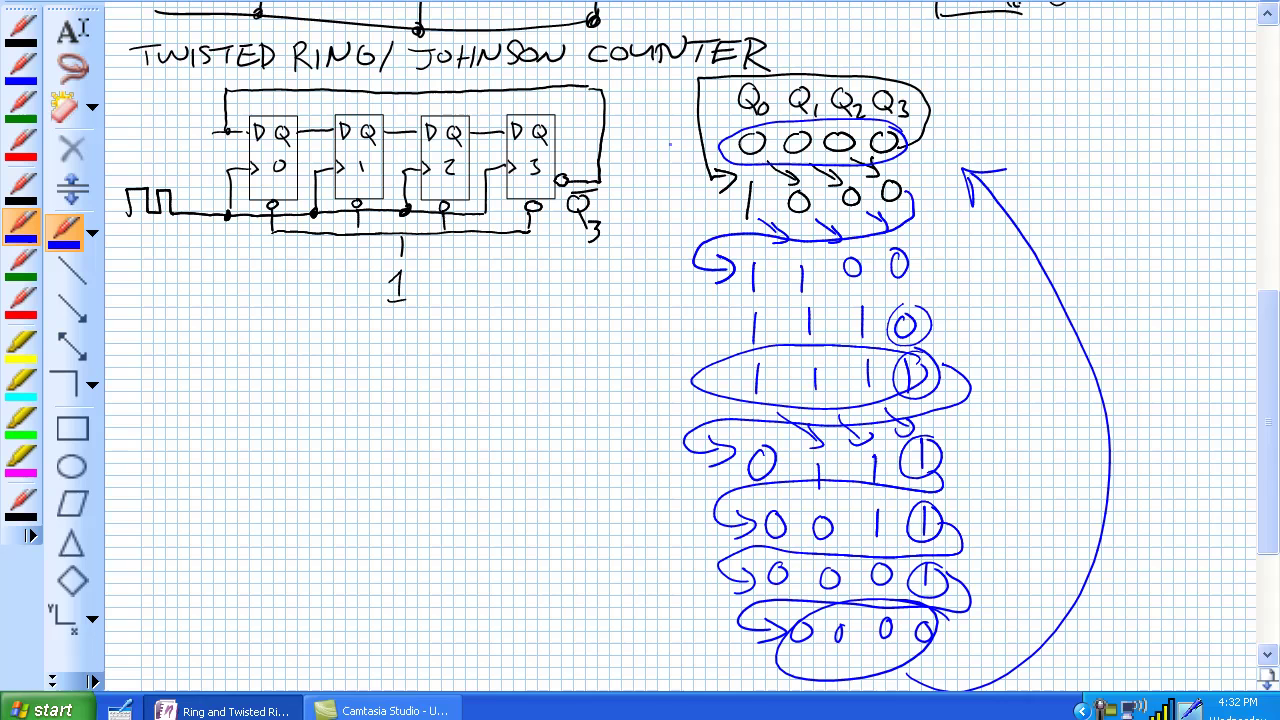
# - Number the state rows 1 through 8 down the left side of the table
pyautogui.moveTo(664, 132); pyautogui.dragTo(672, 209)
pyautogui.moveTo(655, 266)
pyautogui.mouseDown()
pyautogui.moveTo(680, 346)
pyautogui.moveTo(664, 388)
pyautogui.mouseUp()
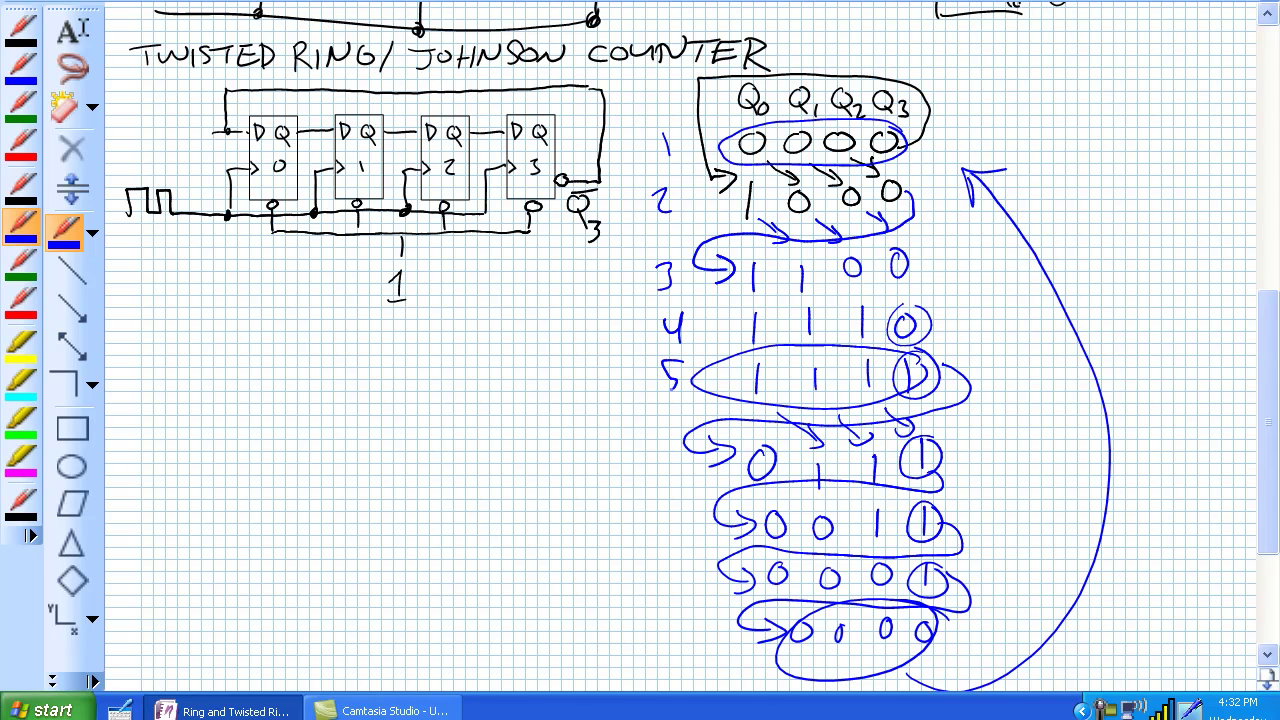
pyautogui.moveTo(672, 444)
pyautogui.mouseDown()
pyautogui.moveTo(659, 466)
pyautogui.moveTo(665, 546)
pyautogui.mouseUp()
pyautogui.scroll(-3, 724, 497)
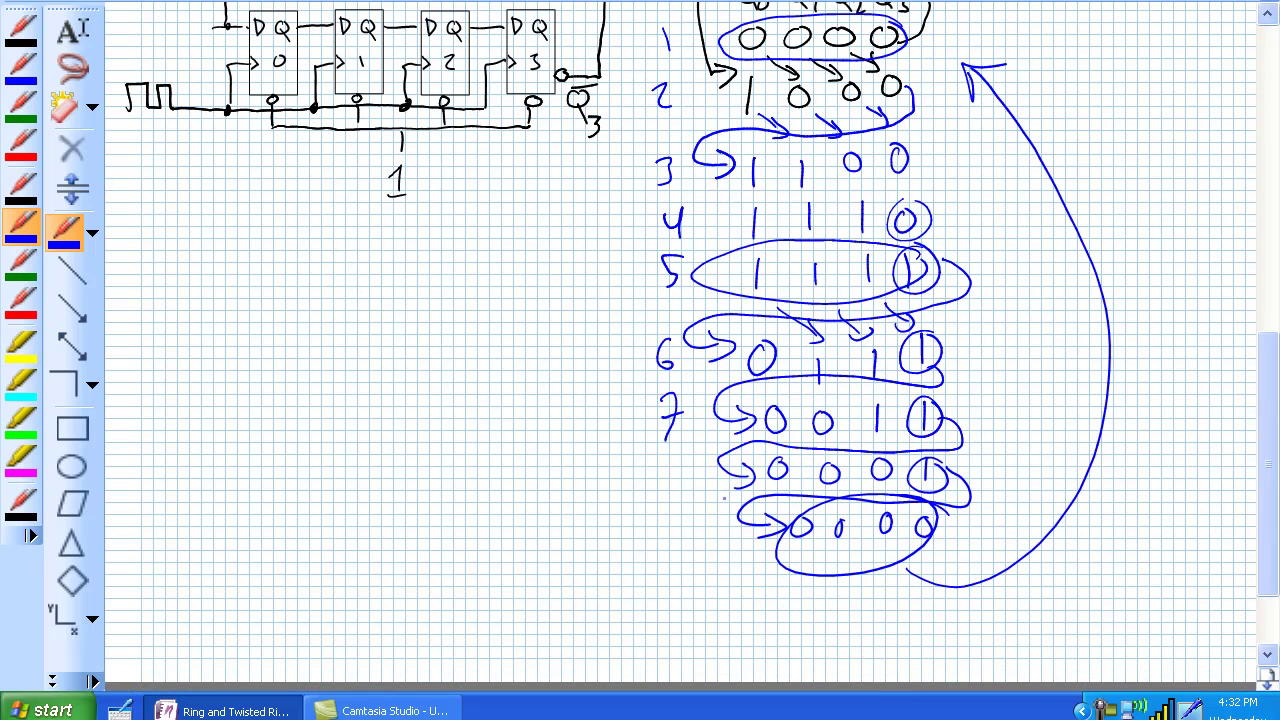
pyautogui.moveTo(670, 466); pyautogui.dragTo(688, 452)
# - Add arrows at the starting 0000 state and row 5's circled 1, plus grouping lines beside rows 2–8
pyautogui.moveTo(1002, 18)
pyautogui.mouseDown()
pyautogui.moveTo(930, 38)
pyautogui.moveTo(977, 35)
pyautogui.mouseUp()
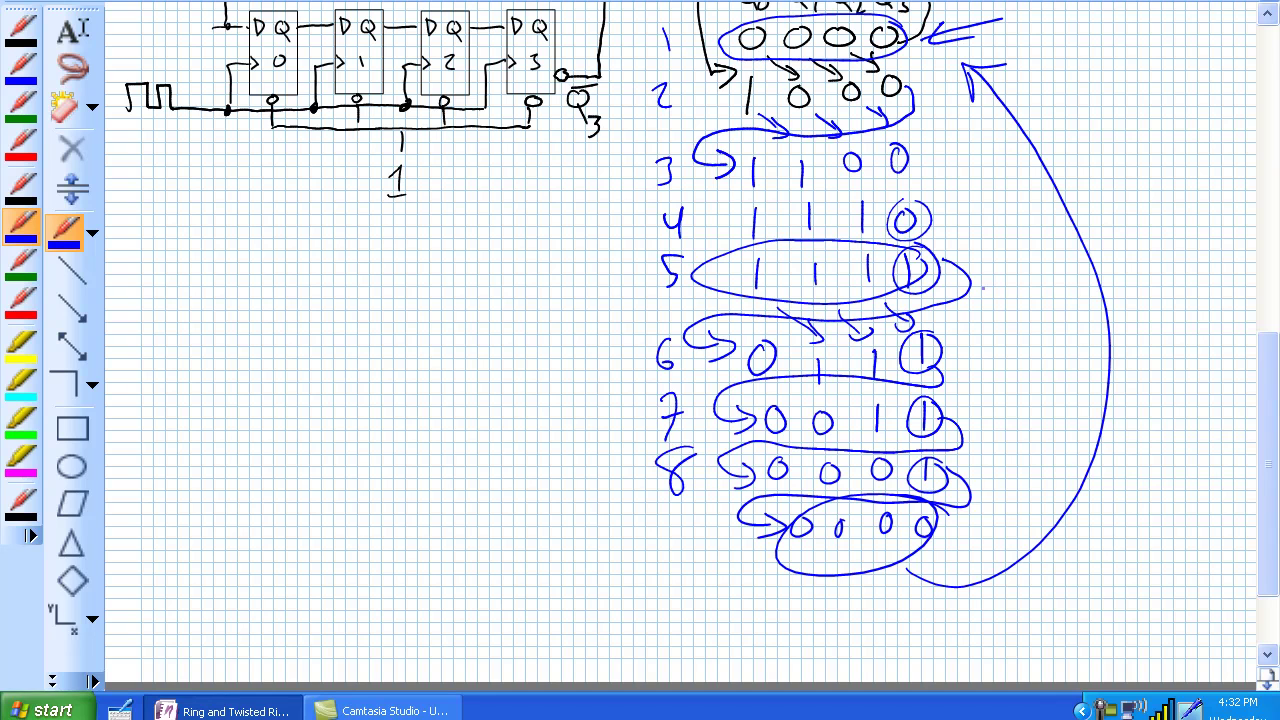
pyautogui.moveTo(1026, 219); pyautogui.dragTo(967, 248)
pyautogui.moveTo(975, 226); pyautogui.dragTo(967, 248)
pyautogui.moveTo(687, 82); pyautogui.dragTo(692, 256)
pyautogui.moveTo(704, 344); pyautogui.dragTo(707, 526)
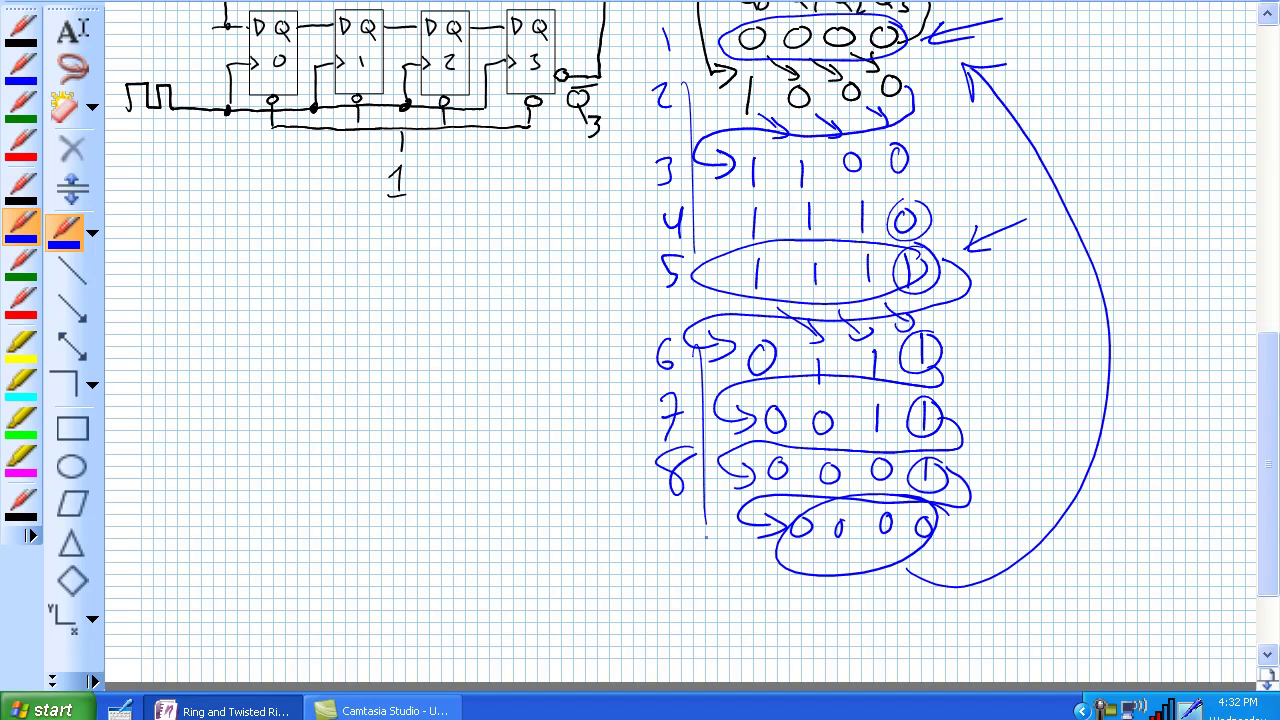
pyautogui.scroll(2, 1270, 360)
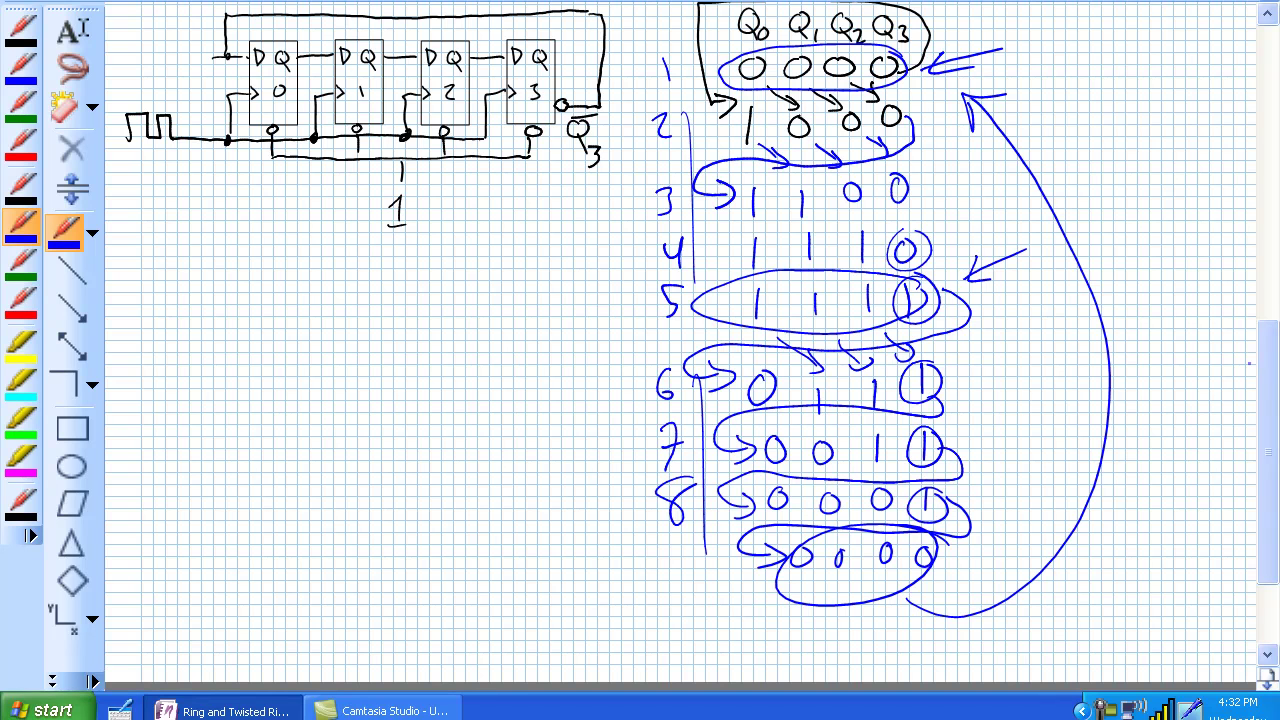
pyautogui.scroll(3, 1270, 360)
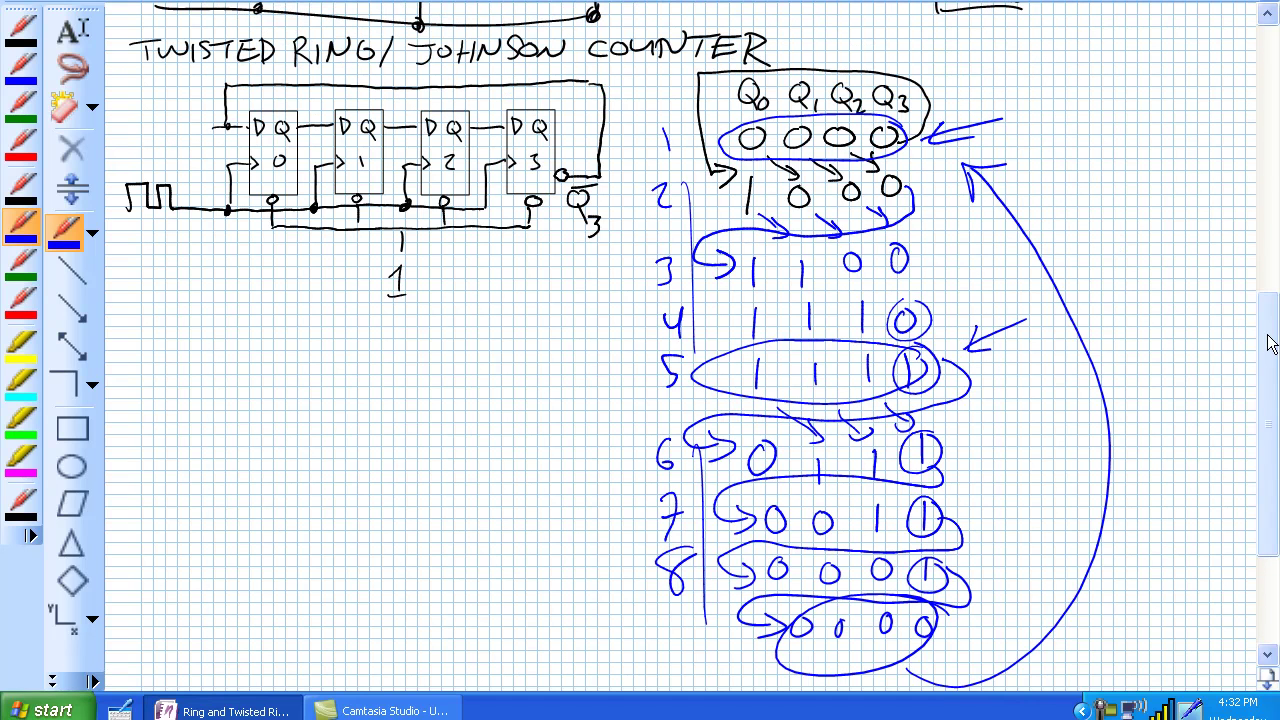
# - Handwrite the note '2X states as bit psns' in blue pen beside the circuit
pyautogui.moveTo(391, 370)
pyautogui.mouseDown()
pyautogui.moveTo(411, 399)
pyautogui.moveTo(452, 390)
pyautogui.moveTo(434, 396)
pyautogui.mouseUp()
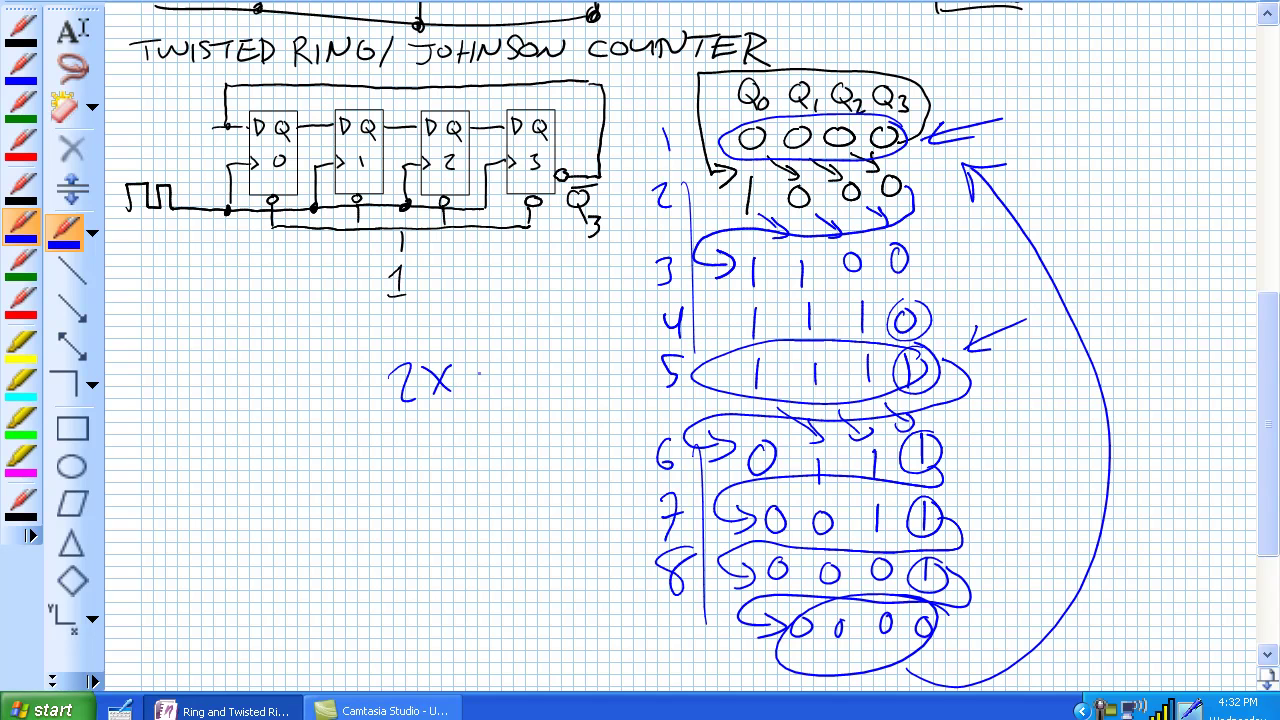
pyautogui.moveTo(486, 358); pyautogui.dragTo(468, 382)
pyautogui.moveTo(495, 348)
pyautogui.mouseDown()
pyautogui.moveTo(497, 376)
pyautogui.moveTo(516, 360)
pyautogui.mouseUp()
pyautogui.moveTo(508, 366); pyautogui.dragTo(555, 368)
pyautogui.click(567, 341)
pyautogui.moveTo(466, 417); pyautogui.dragTo(460, 432)
pyautogui.moveTo(490, 408)
pyautogui.mouseDown()
pyautogui.moveTo(476, 430)
pyautogui.moveTo(530, 428)
pyautogui.mouseUp()
pyautogui.moveTo(539, 412)
pyautogui.mouseDown()
pyautogui.moveTo(538, 426)
pyautogui.moveTo(554, 424)
pyautogui.mouseUp()
pyautogui.moveTo(546, 406); pyautogui.dragTo(566, 404)
pyautogui.moveTo(492, 460); pyautogui.dragTo(494, 494)
pyautogui.moveTo(496, 460); pyautogui.dragTo(512, 474)
pyautogui.moveTo(530, 470); pyautogui.dragTo(549, 472)
pyautogui.moveTo(568, 448); pyautogui.dragTo(556, 474)
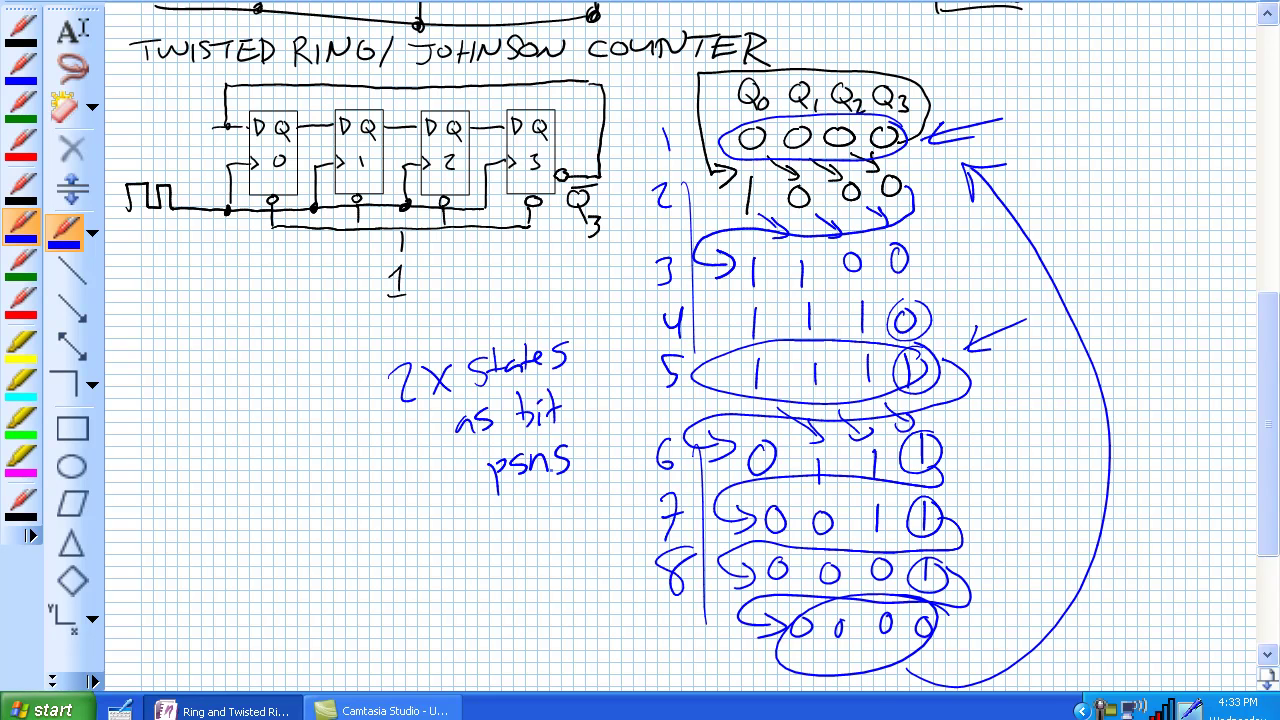
# - Write the first three 3-bit states: 000, 100 and 110
pyautogui.moveTo(216, 393); pyautogui.dragTo(248, 394)
pyautogui.moveTo(284, 392)
pyautogui.mouseDown()
pyautogui.moveTo(272, 410)
pyautogui.moveTo(283, 394)
pyautogui.mouseUp()
pyautogui.moveTo(217, 444)
pyautogui.mouseDown()
pyautogui.moveTo(218, 466)
pyautogui.moveTo(251, 442)
pyautogui.mouseUp()
pyautogui.moveTo(290, 446)
pyautogui.mouseDown()
pyautogui.moveTo(290, 466)
pyautogui.moveTo(292, 446)
pyautogui.mouseUp()
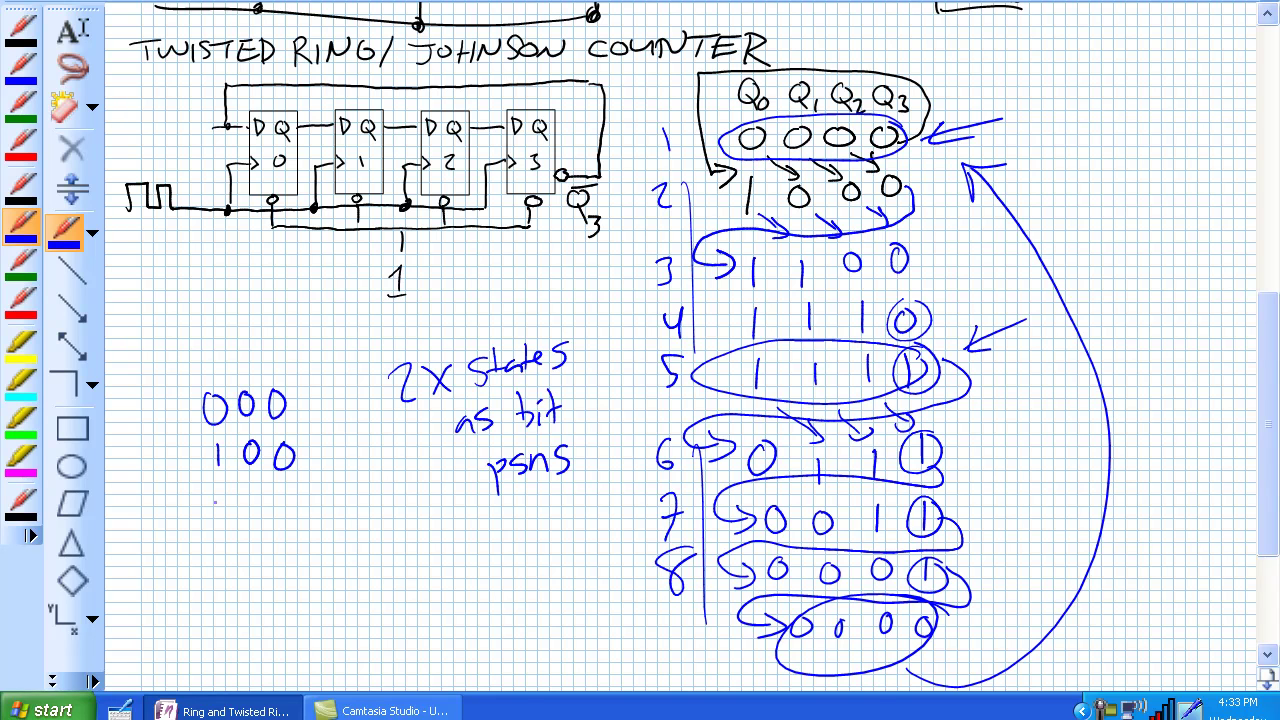
pyautogui.moveTo(218, 492)
pyautogui.mouseDown()
pyautogui.moveTo(218, 520)
pyautogui.moveTo(252, 508)
pyautogui.mouseUp()
pyautogui.moveTo(291, 496); pyautogui.dragTo(292, 516)
# - Write the remaining states 111, 011, 001 and number all six states 1–6
pyautogui.moveTo(222, 544); pyautogui.dragTo(222, 574)
pyautogui.moveTo(254, 538)
pyautogui.mouseDown()
pyautogui.moveTo(254, 570)
pyautogui.moveTo(287, 572)
pyautogui.mouseUp()
pyautogui.scroll(-3, 1250, 421)
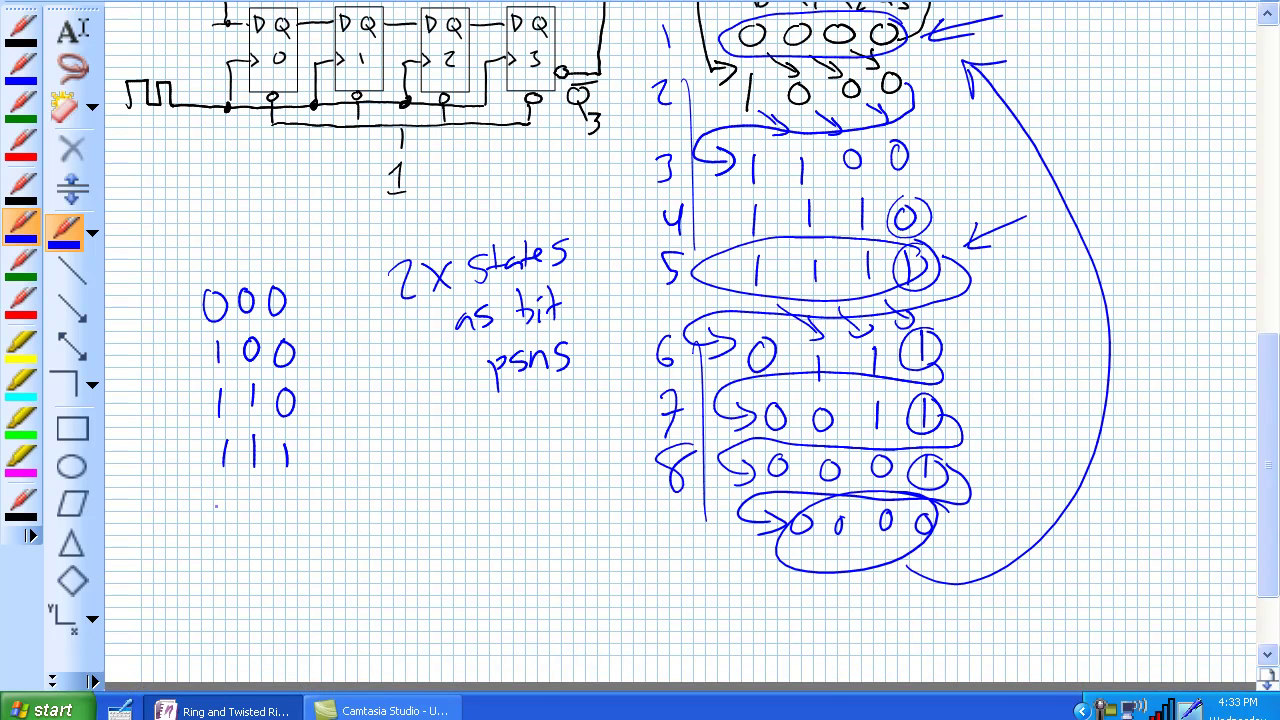
pyautogui.moveTo(228, 486)
pyautogui.mouseDown()
pyautogui.moveTo(235, 505)
pyautogui.moveTo(229, 487)
pyautogui.mouseUp()
pyautogui.moveTo(257, 489)
pyautogui.mouseDown()
pyautogui.moveTo(259, 518)
pyautogui.moveTo(227, 548)
pyautogui.moveTo(293, 570)
pyautogui.mouseUp()
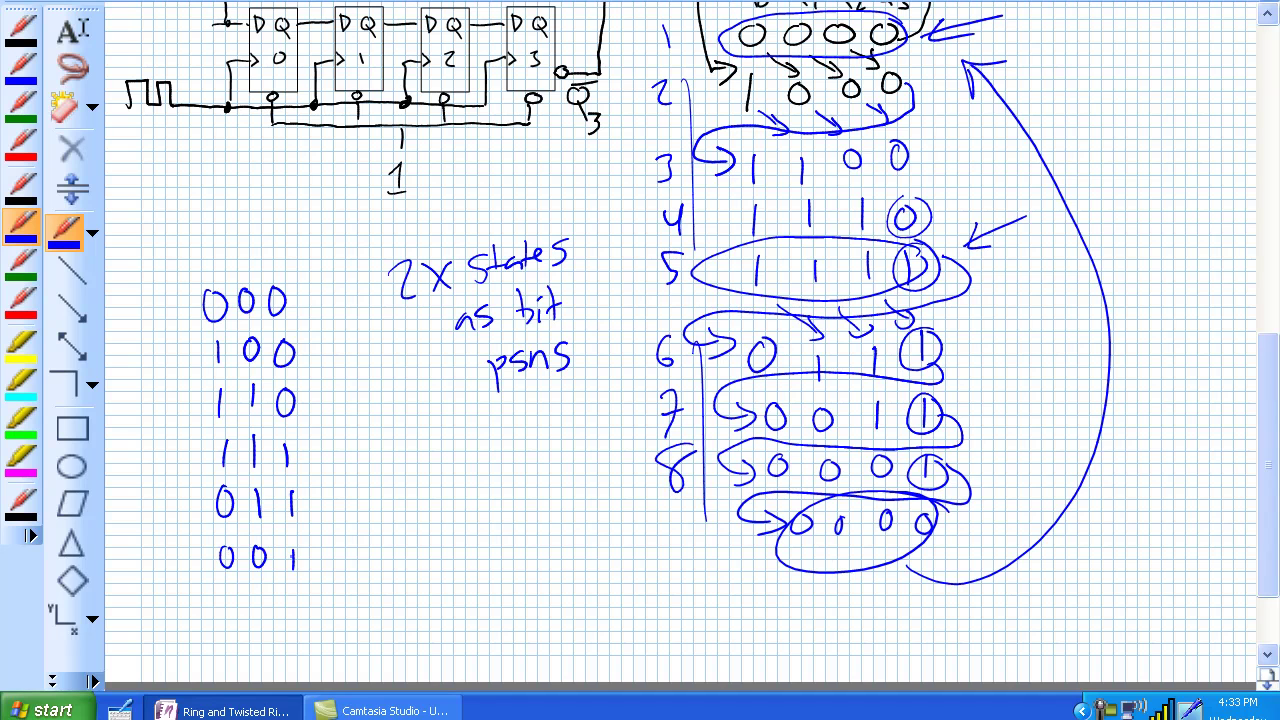
pyautogui.scroll(-3, 1272, 532)
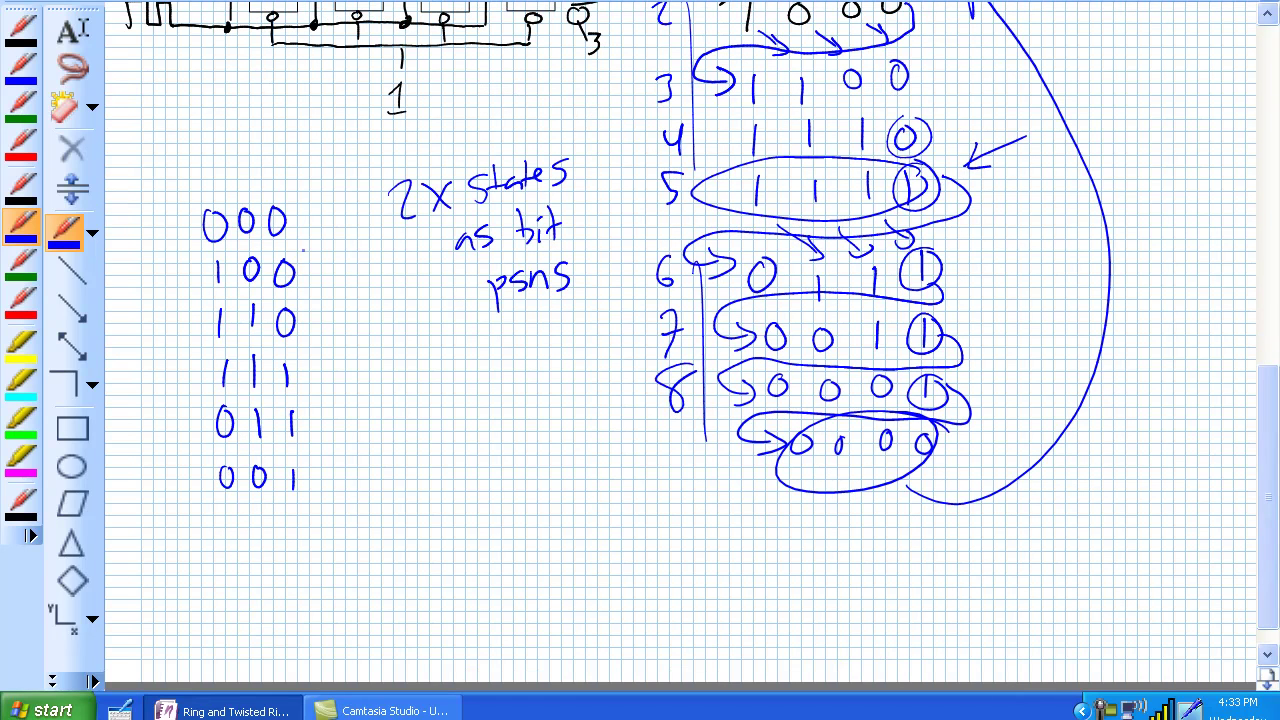
pyautogui.moveTo(158, 214)
pyautogui.mouseDown()
pyautogui.moveTo(172, 280)
pyautogui.moveTo(156, 340)
pyautogui.moveTo(170, 384)
pyautogui.mouseUp()
pyautogui.moveTo(176, 405)
pyautogui.mouseDown()
pyautogui.moveTo(158, 430)
pyautogui.moveTo(162, 488)
pyautogui.mouseUp()
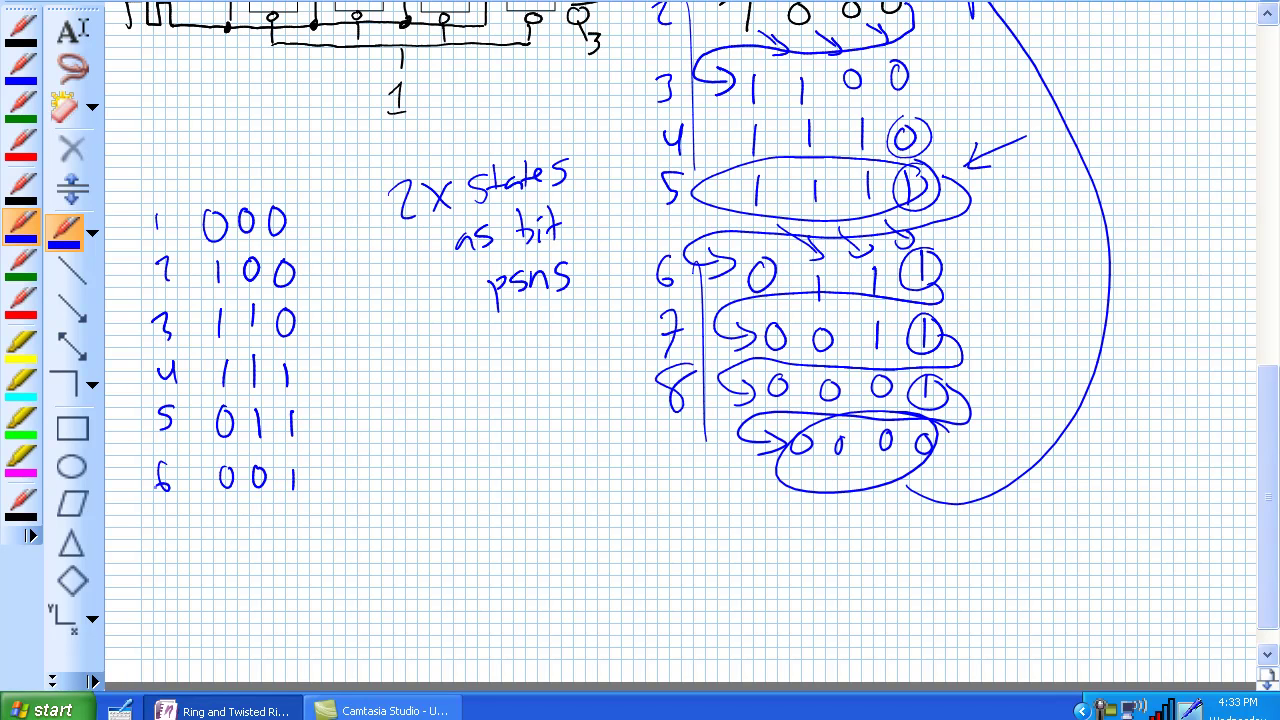